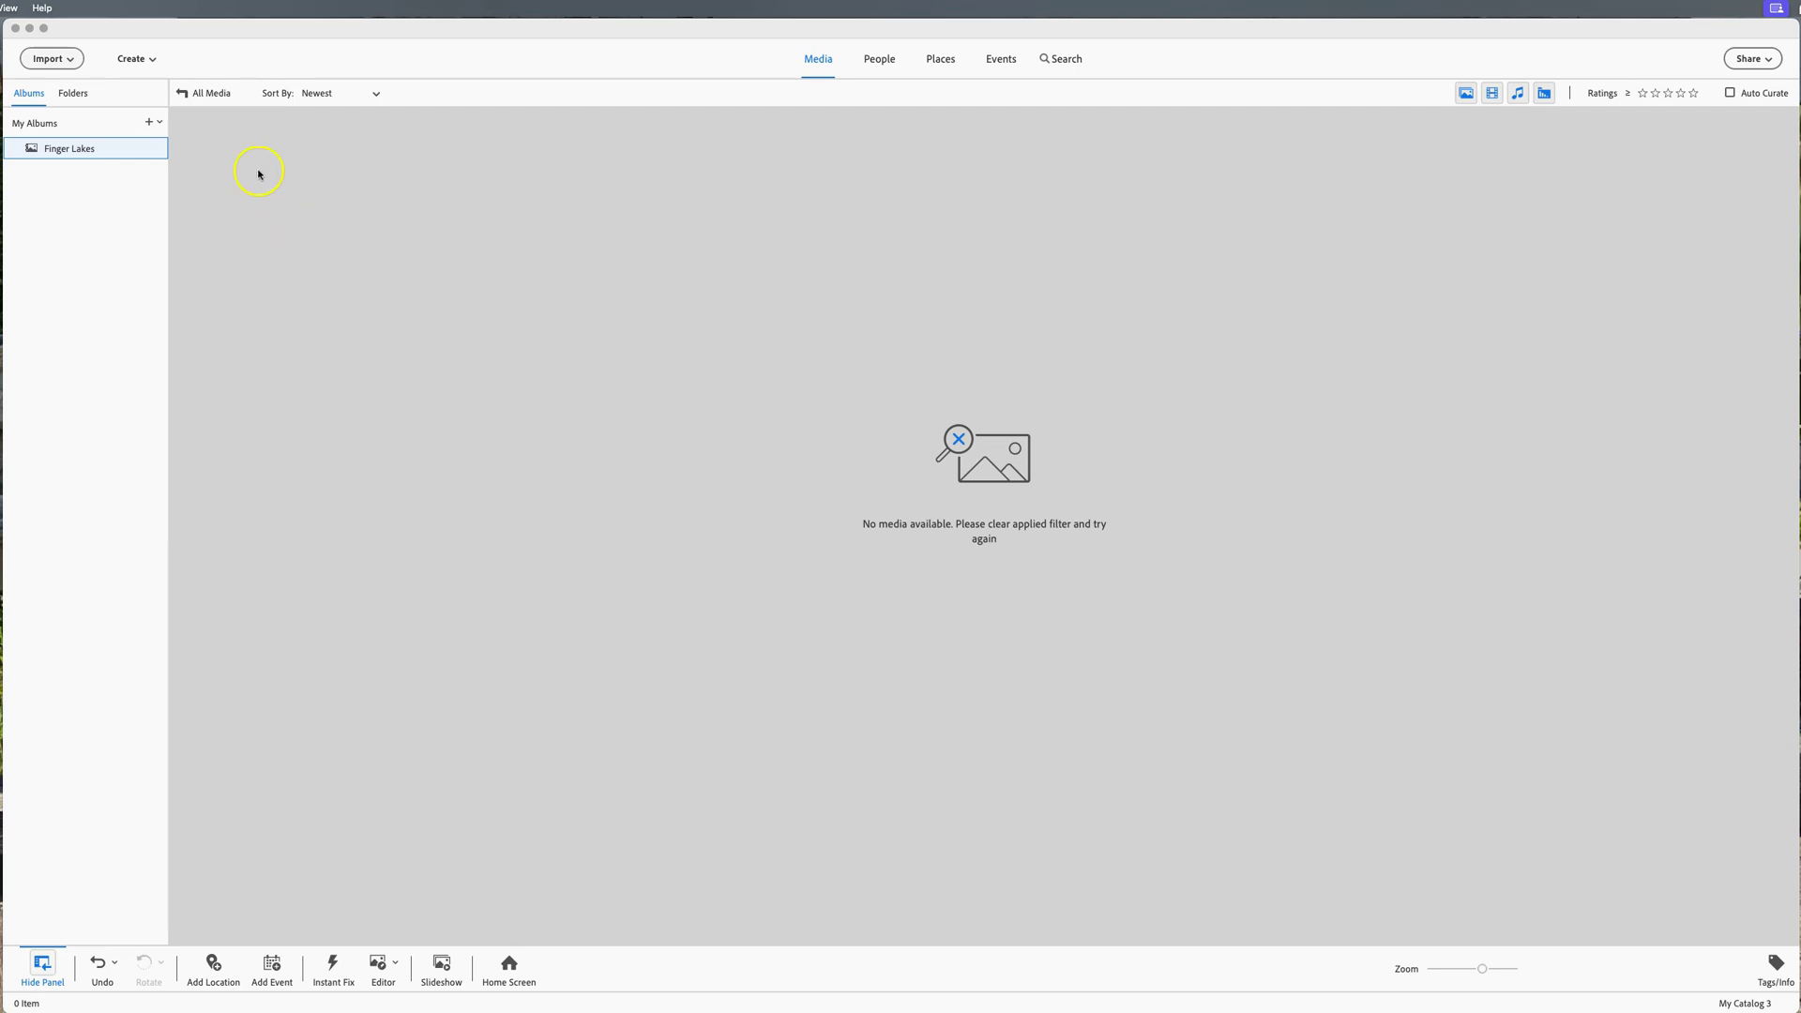
Start an import from files and folders and open the Maine 2019 folder in an enlarged picker
{"action": "left_click", "coordinate": [58, 64]}
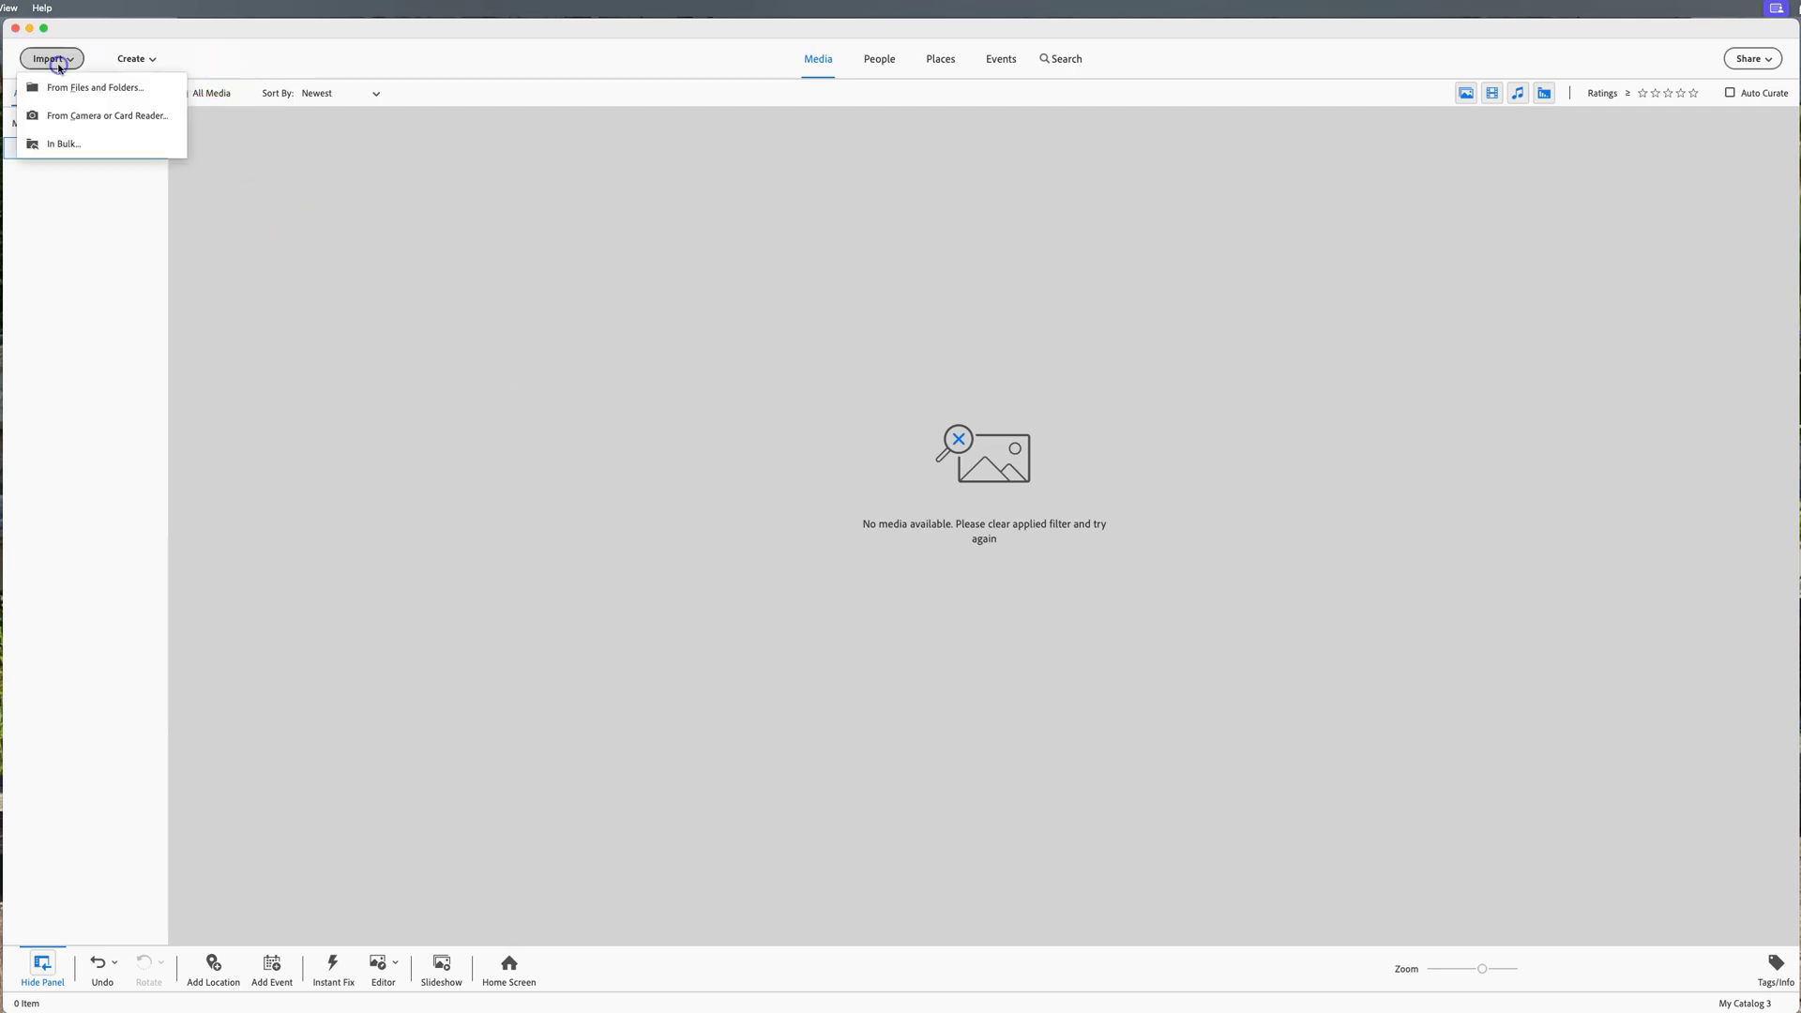
{"action": "left_click", "coordinate": [59, 87]}
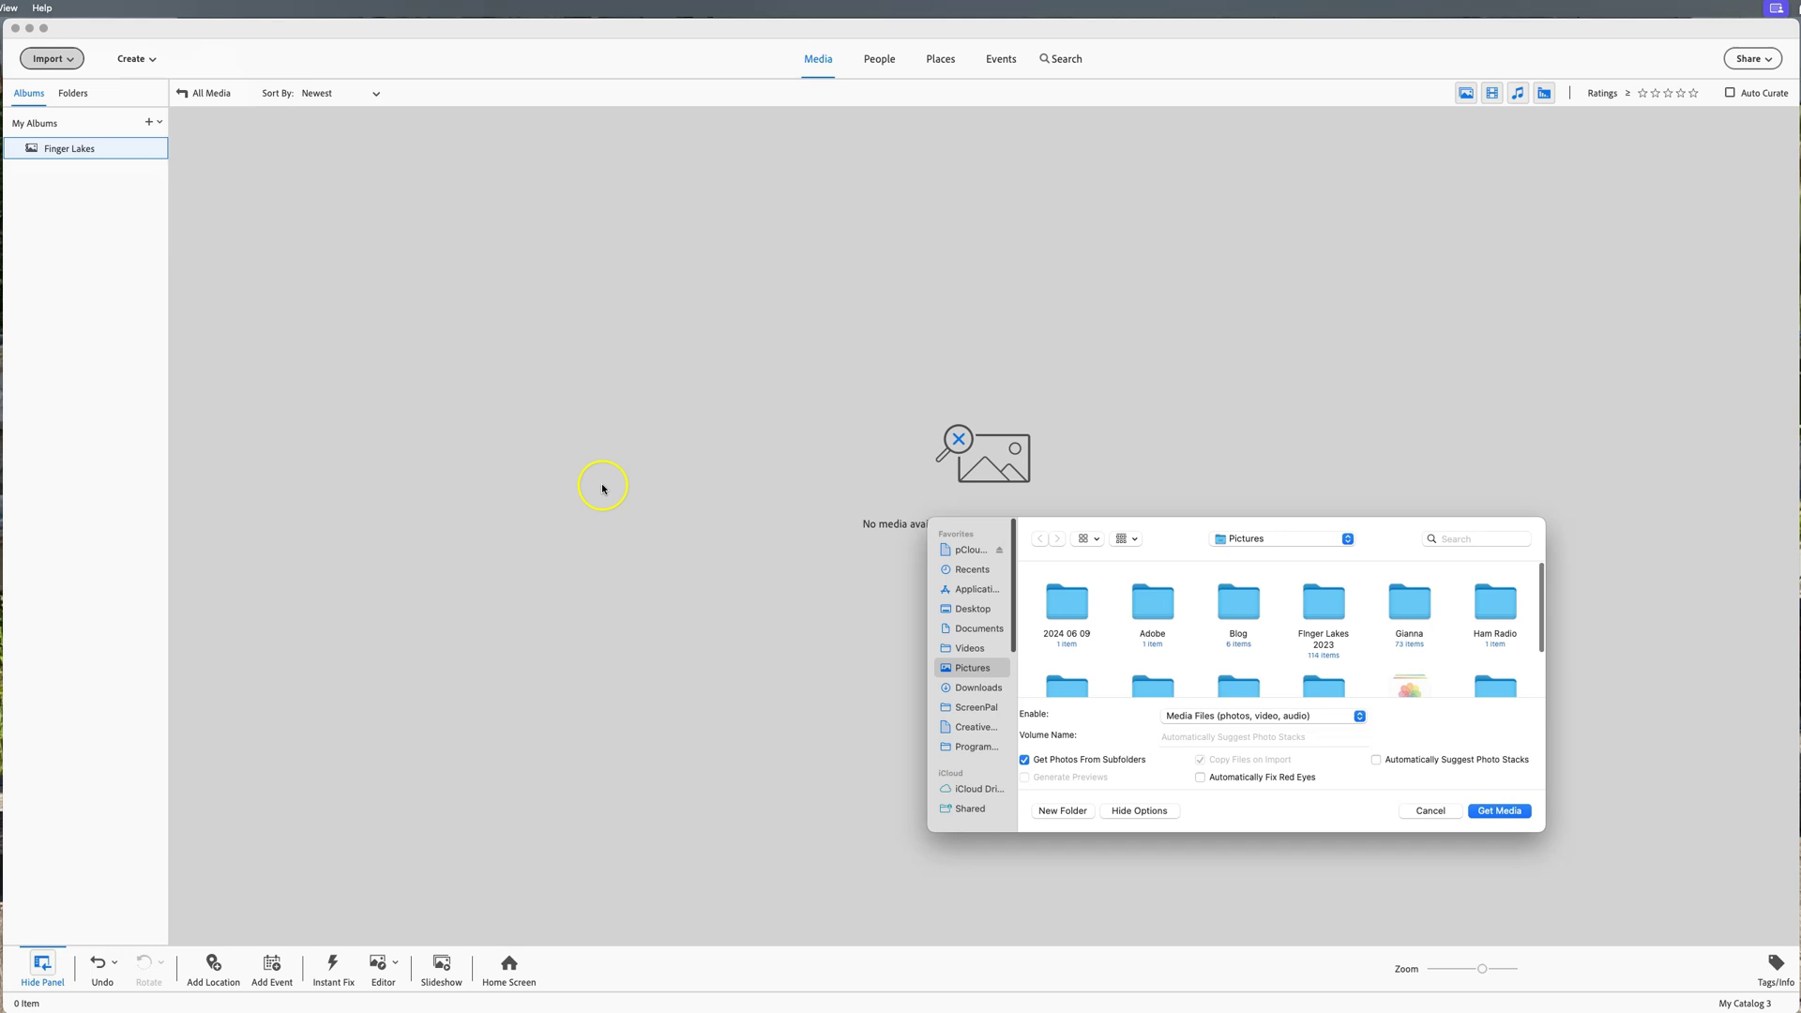
{"action": "left_click_drag", "start_coordinate": [1186, 540], "coordinate": [939, 327]}
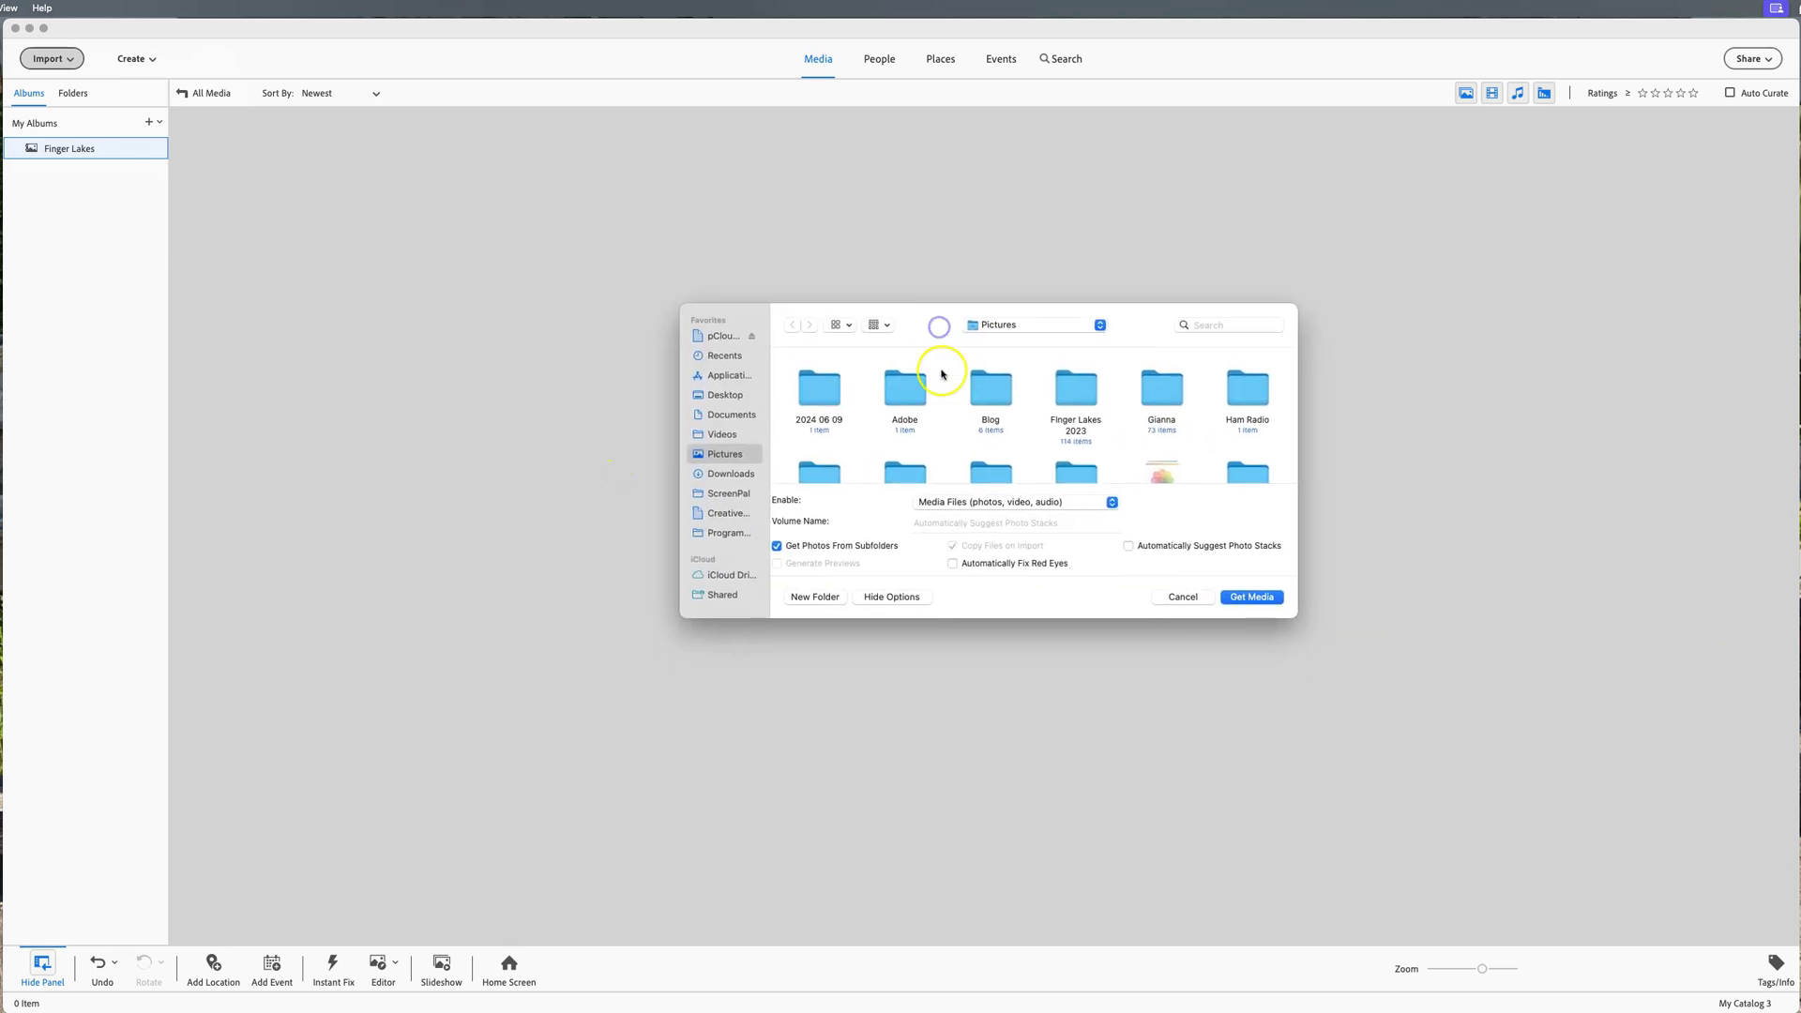
{"action": "scroll", "coordinate": [943, 432], "scroll_direction": "down", "scroll_amount": 3}
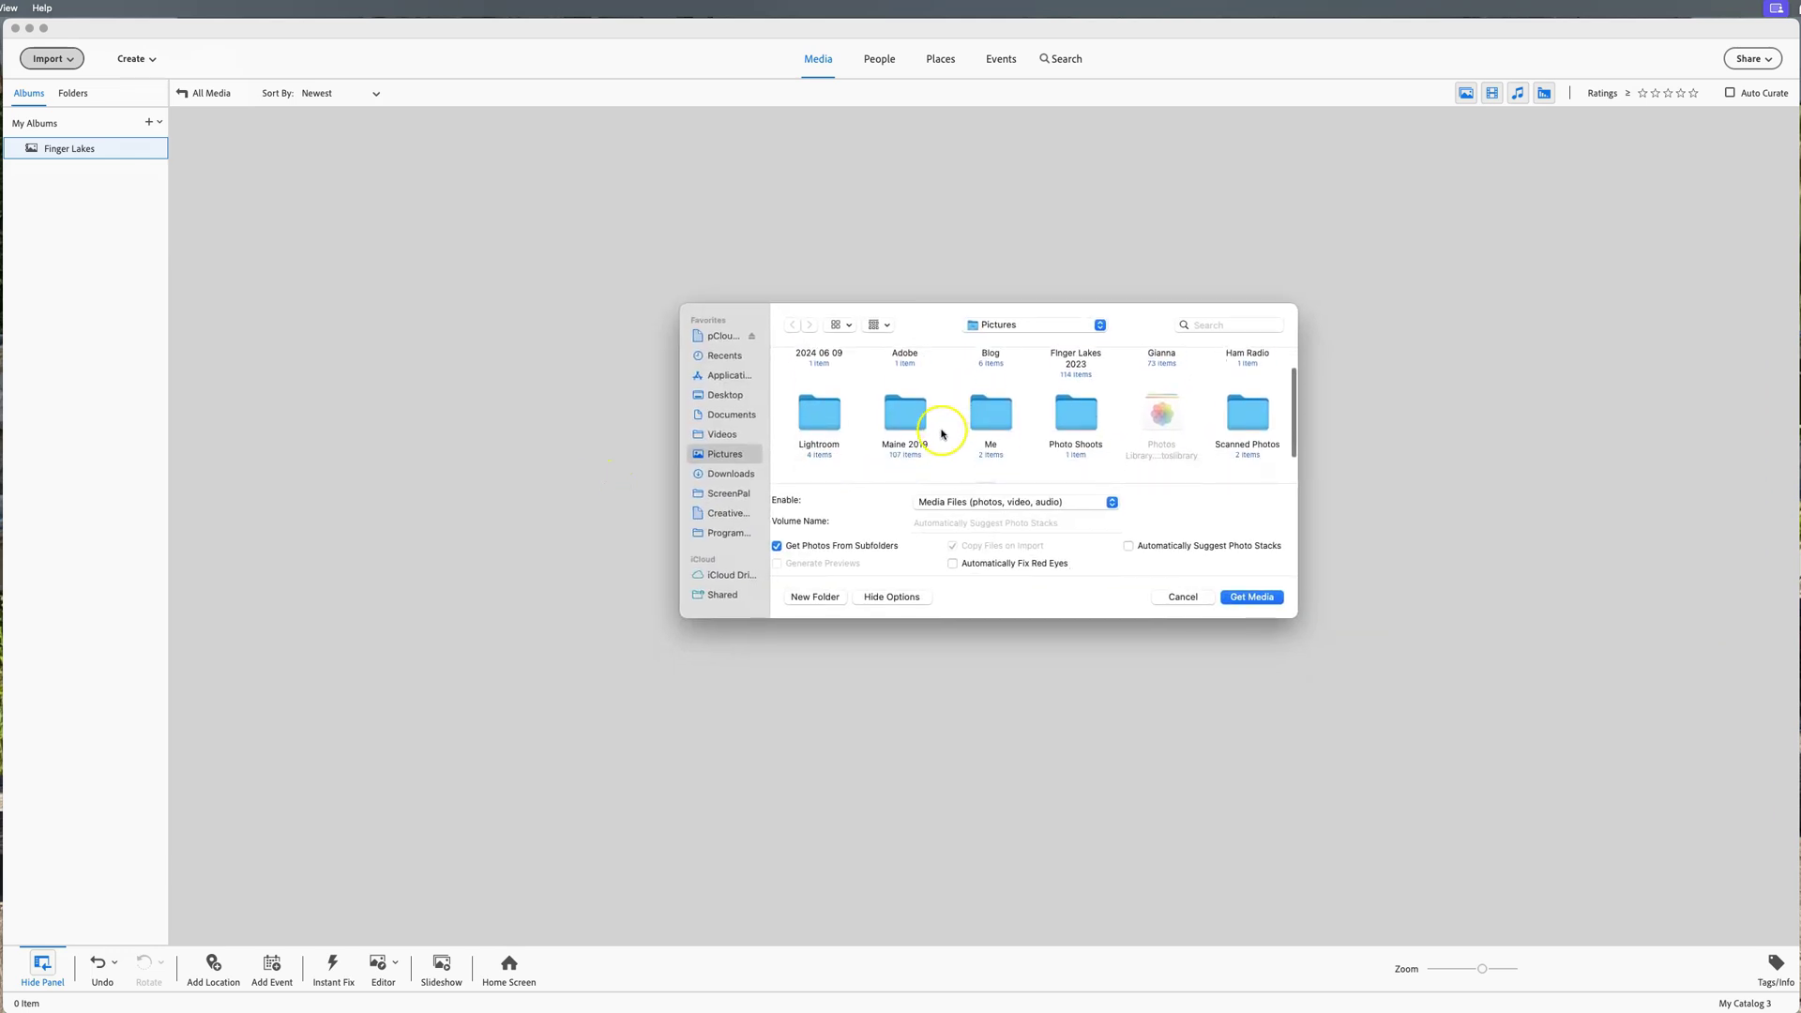
{"action": "left_click", "coordinate": [904, 418]}
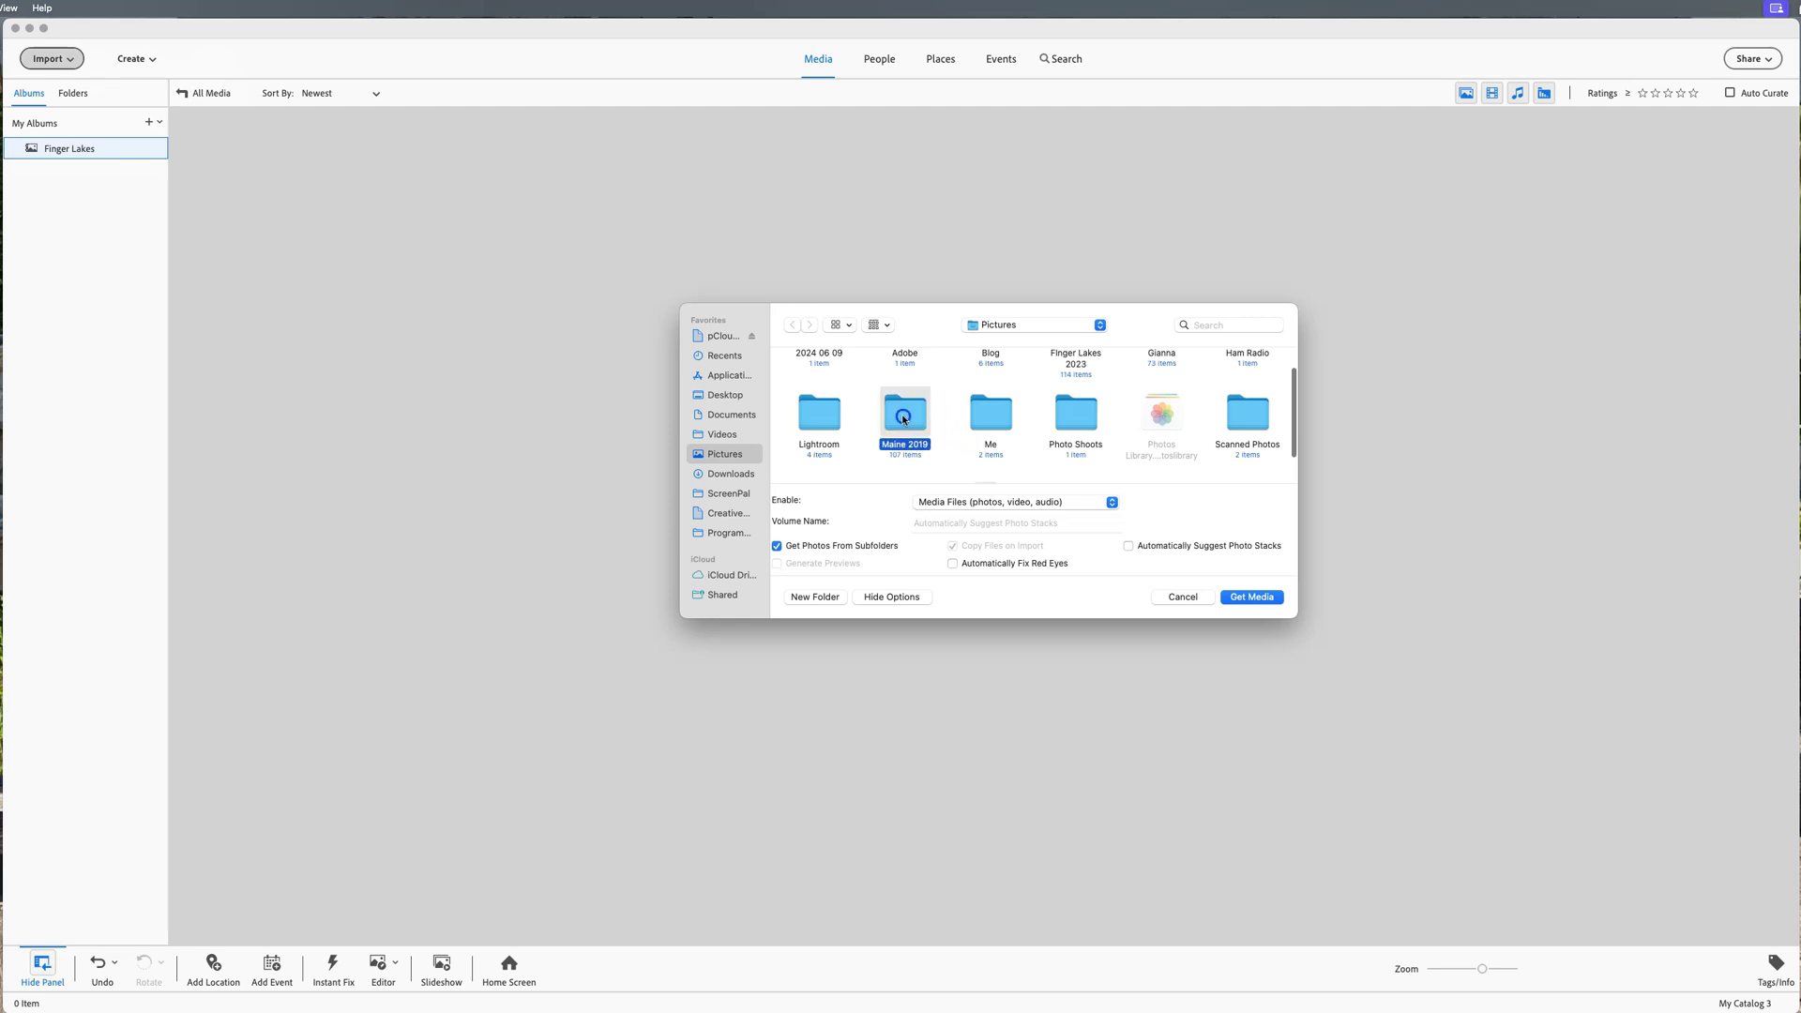
{"action": "double_click", "coordinate": [904, 418]}
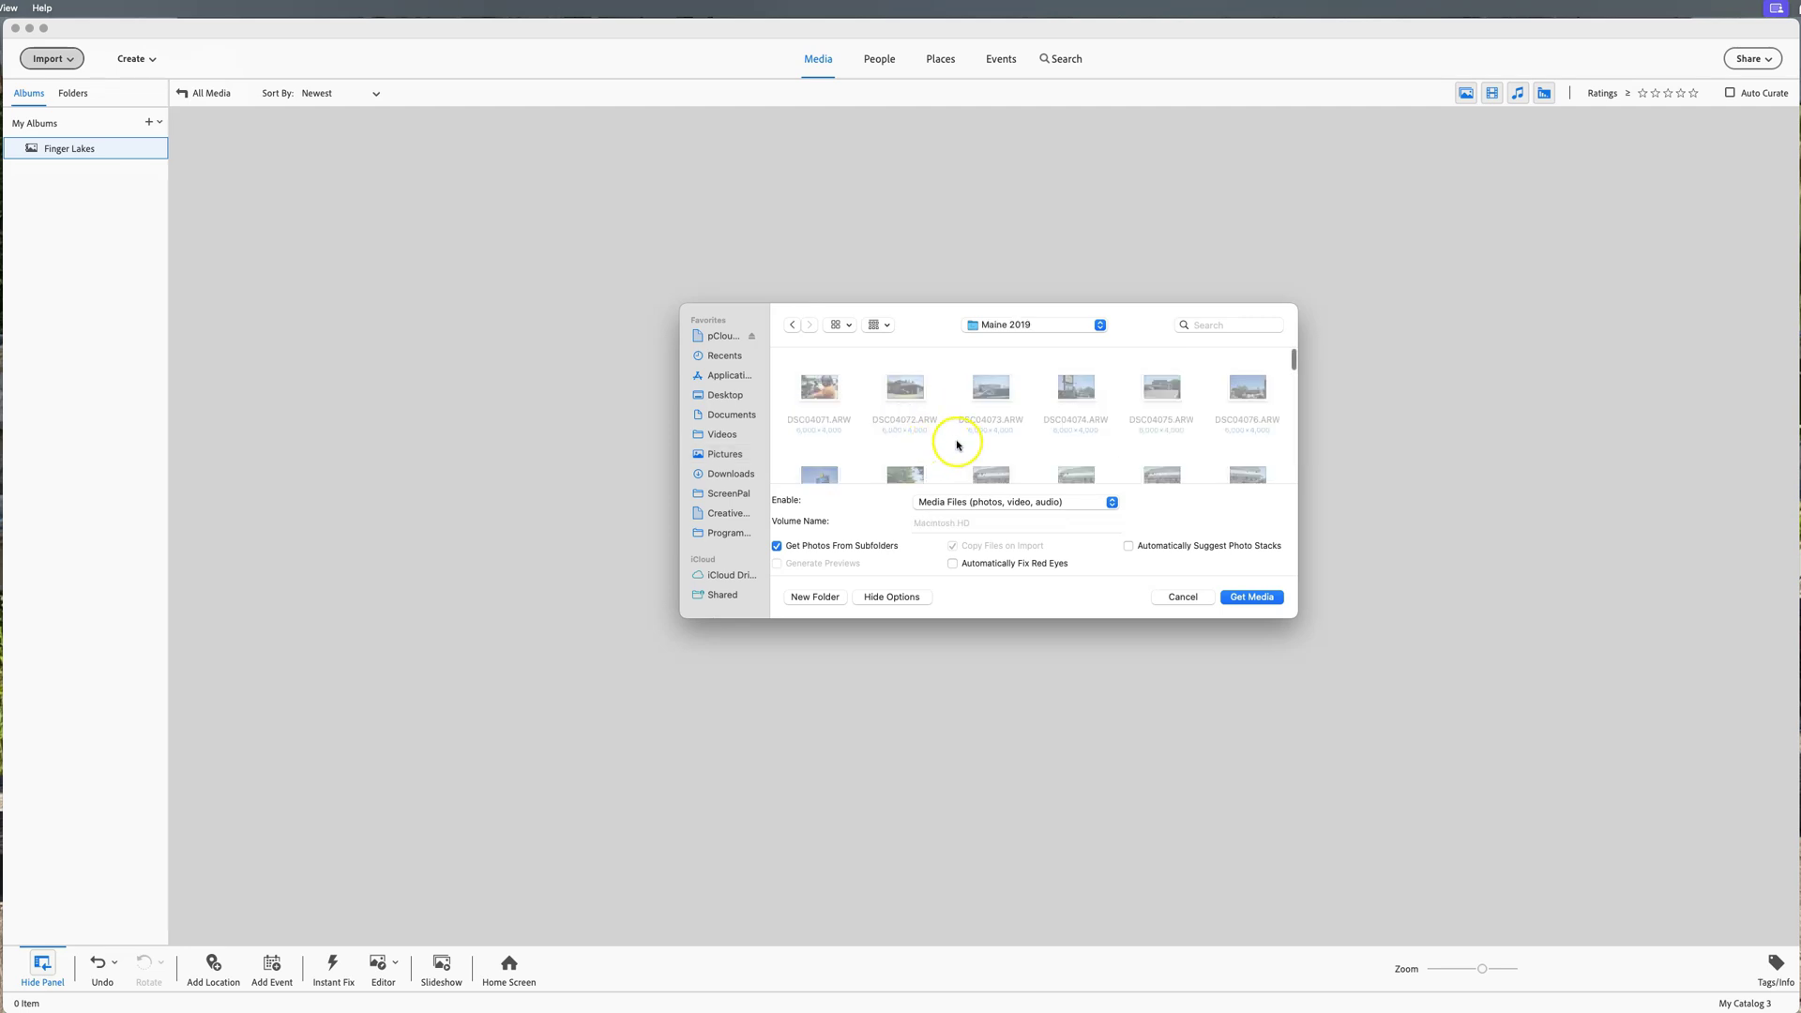
{"action": "left_click_drag", "start_coordinate": [1080, 618], "coordinate": [1075, 875]}
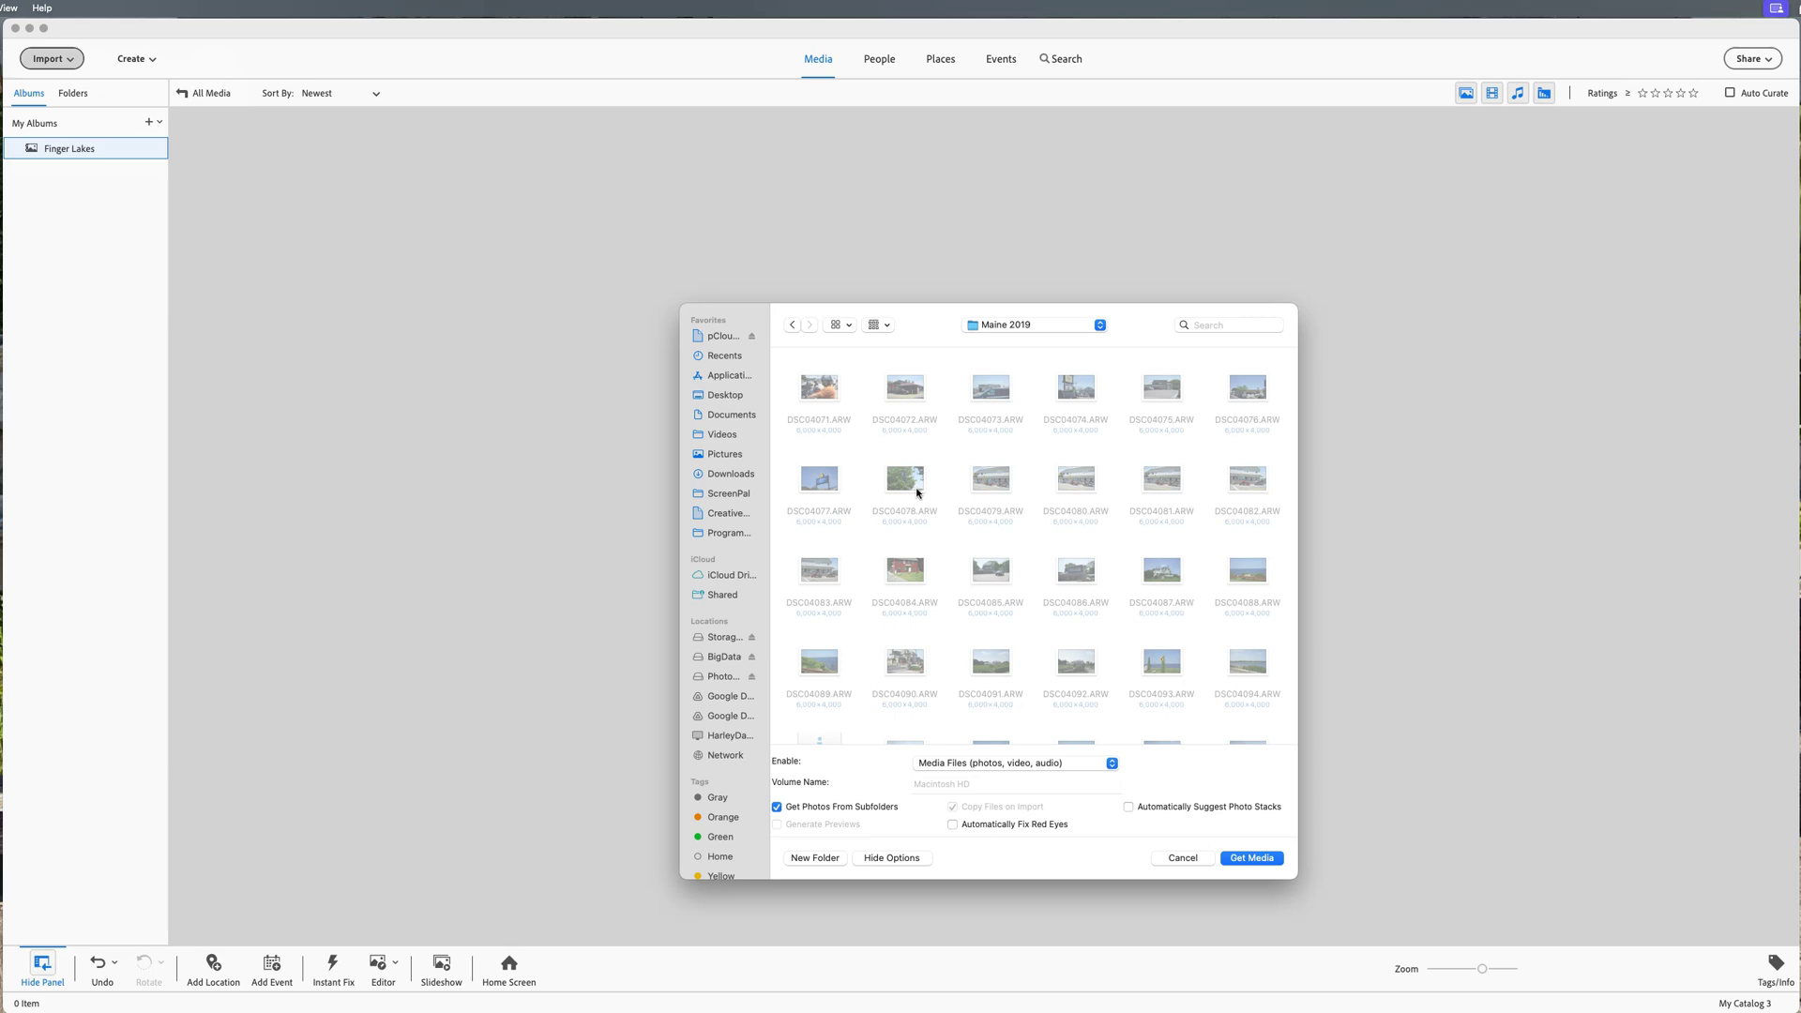
Browse the Maine 2019 photos, cancel the import, and choose Help > Install Camera Raw
{"action": "scroll", "coordinate": [918, 491], "scroll_direction": "down", "scroll_amount": 4}
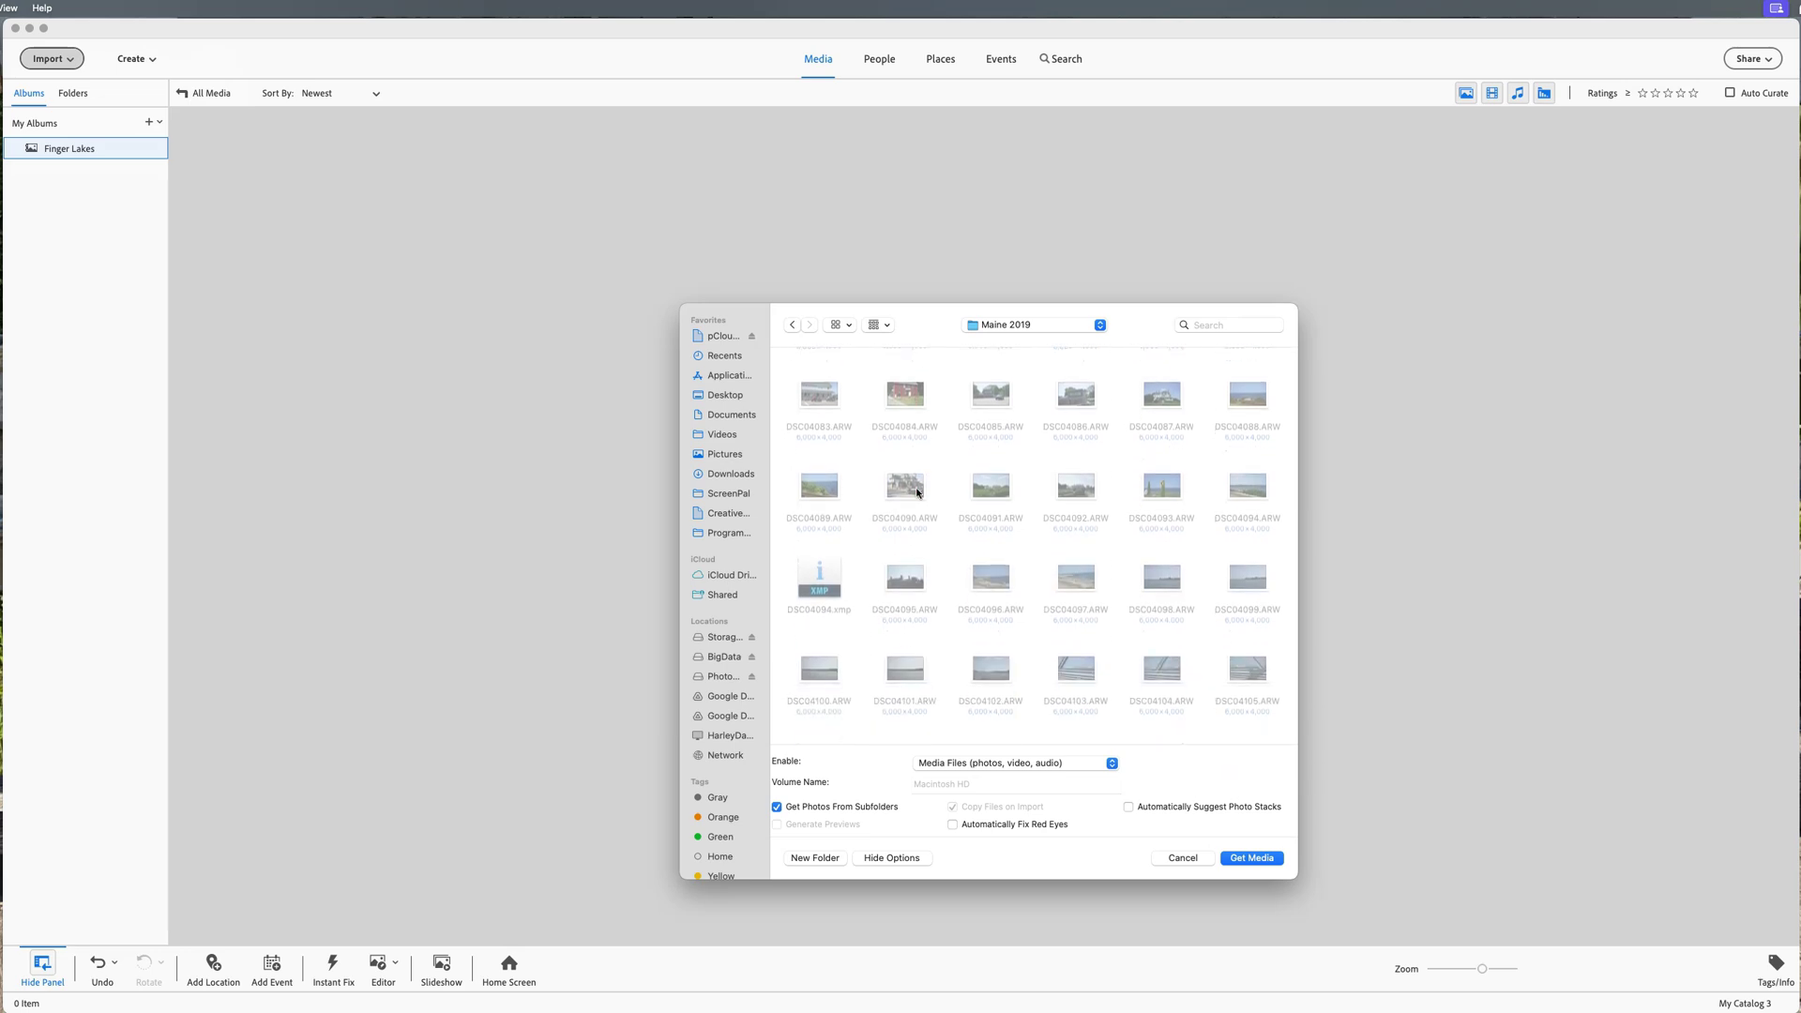
{"action": "scroll", "coordinate": [917, 492], "scroll_direction": "down", "scroll_amount": 5}
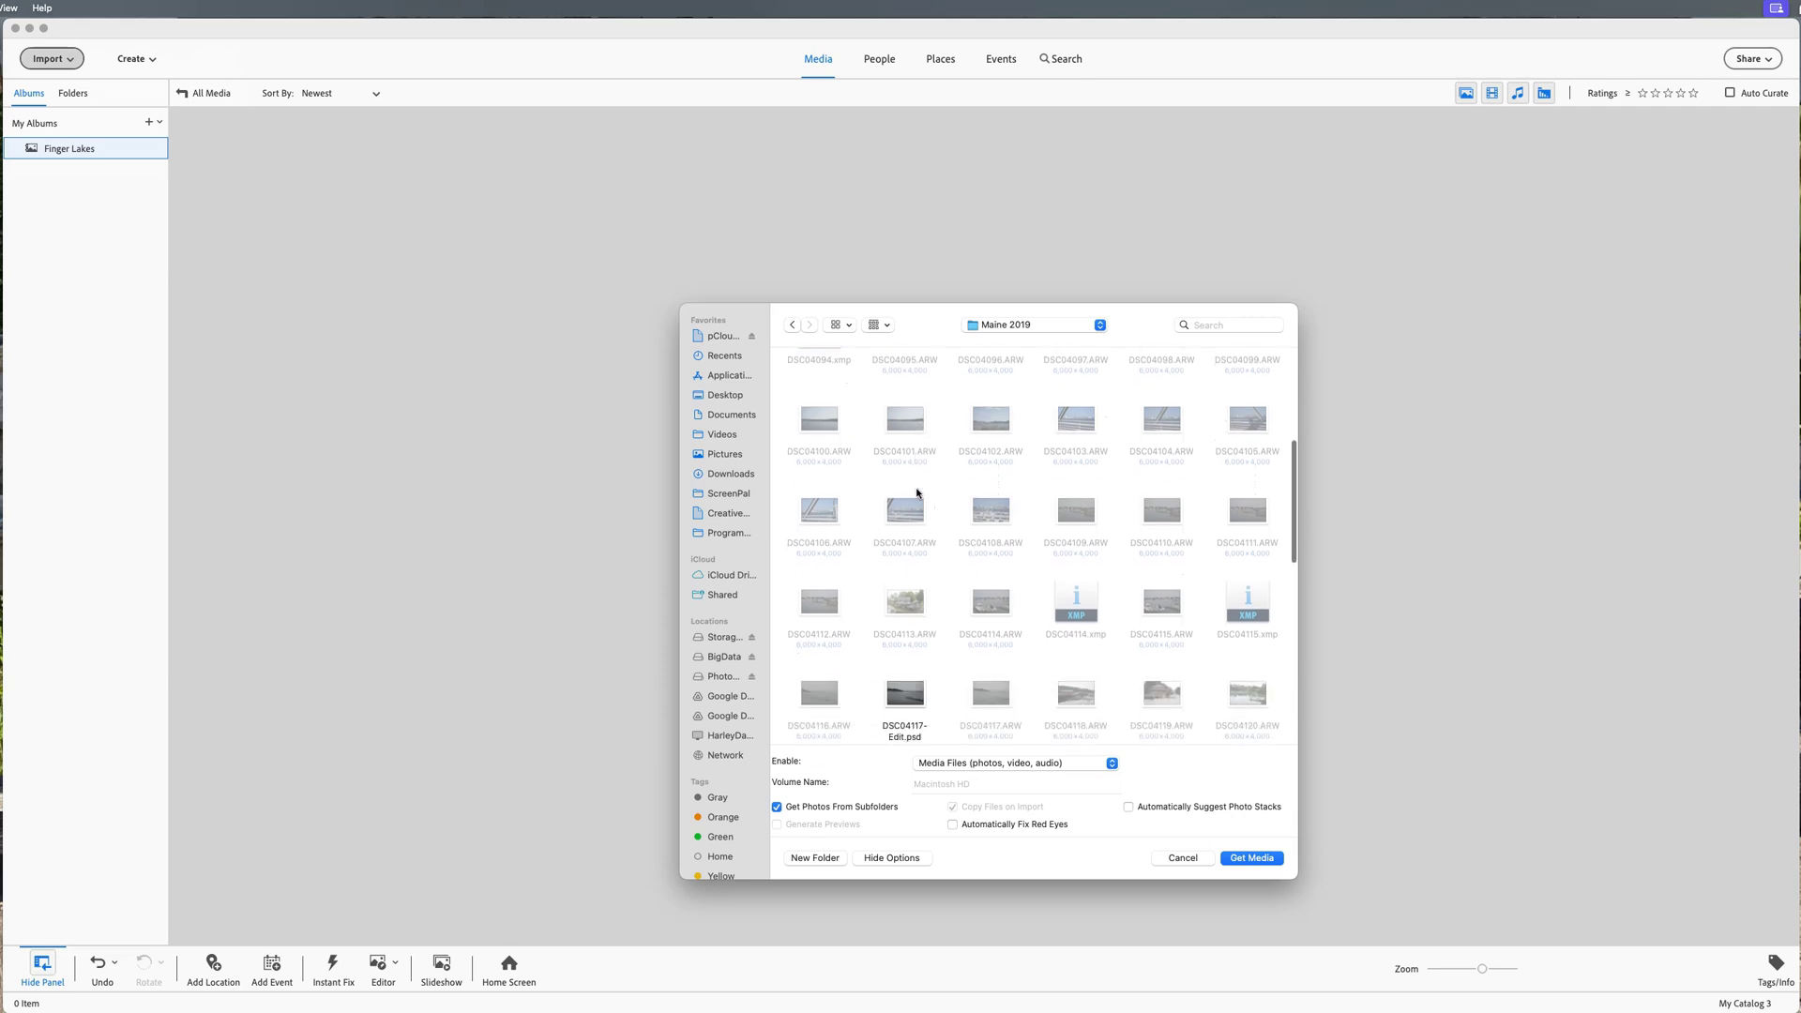
{"action": "scroll", "coordinate": [918, 492], "scroll_direction": "down", "scroll_amount": 2}
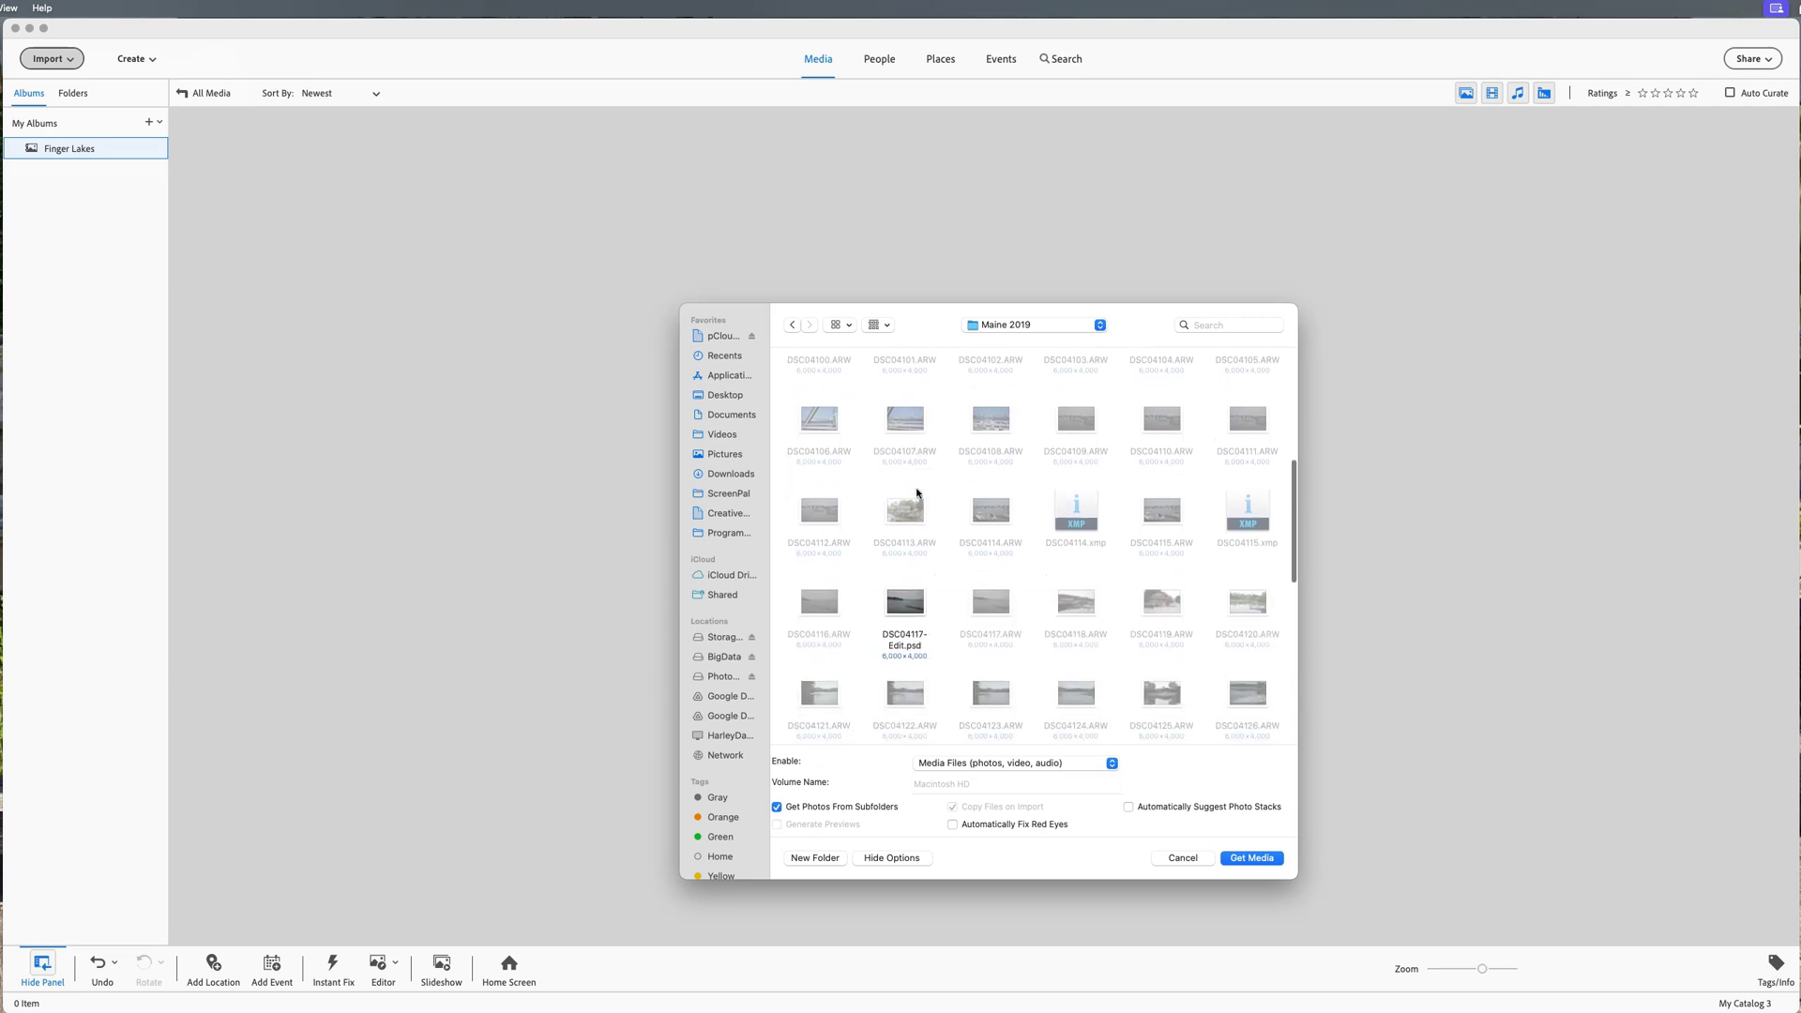
{"action": "scroll", "coordinate": [918, 492], "scroll_direction": "down", "scroll_amount": 2}
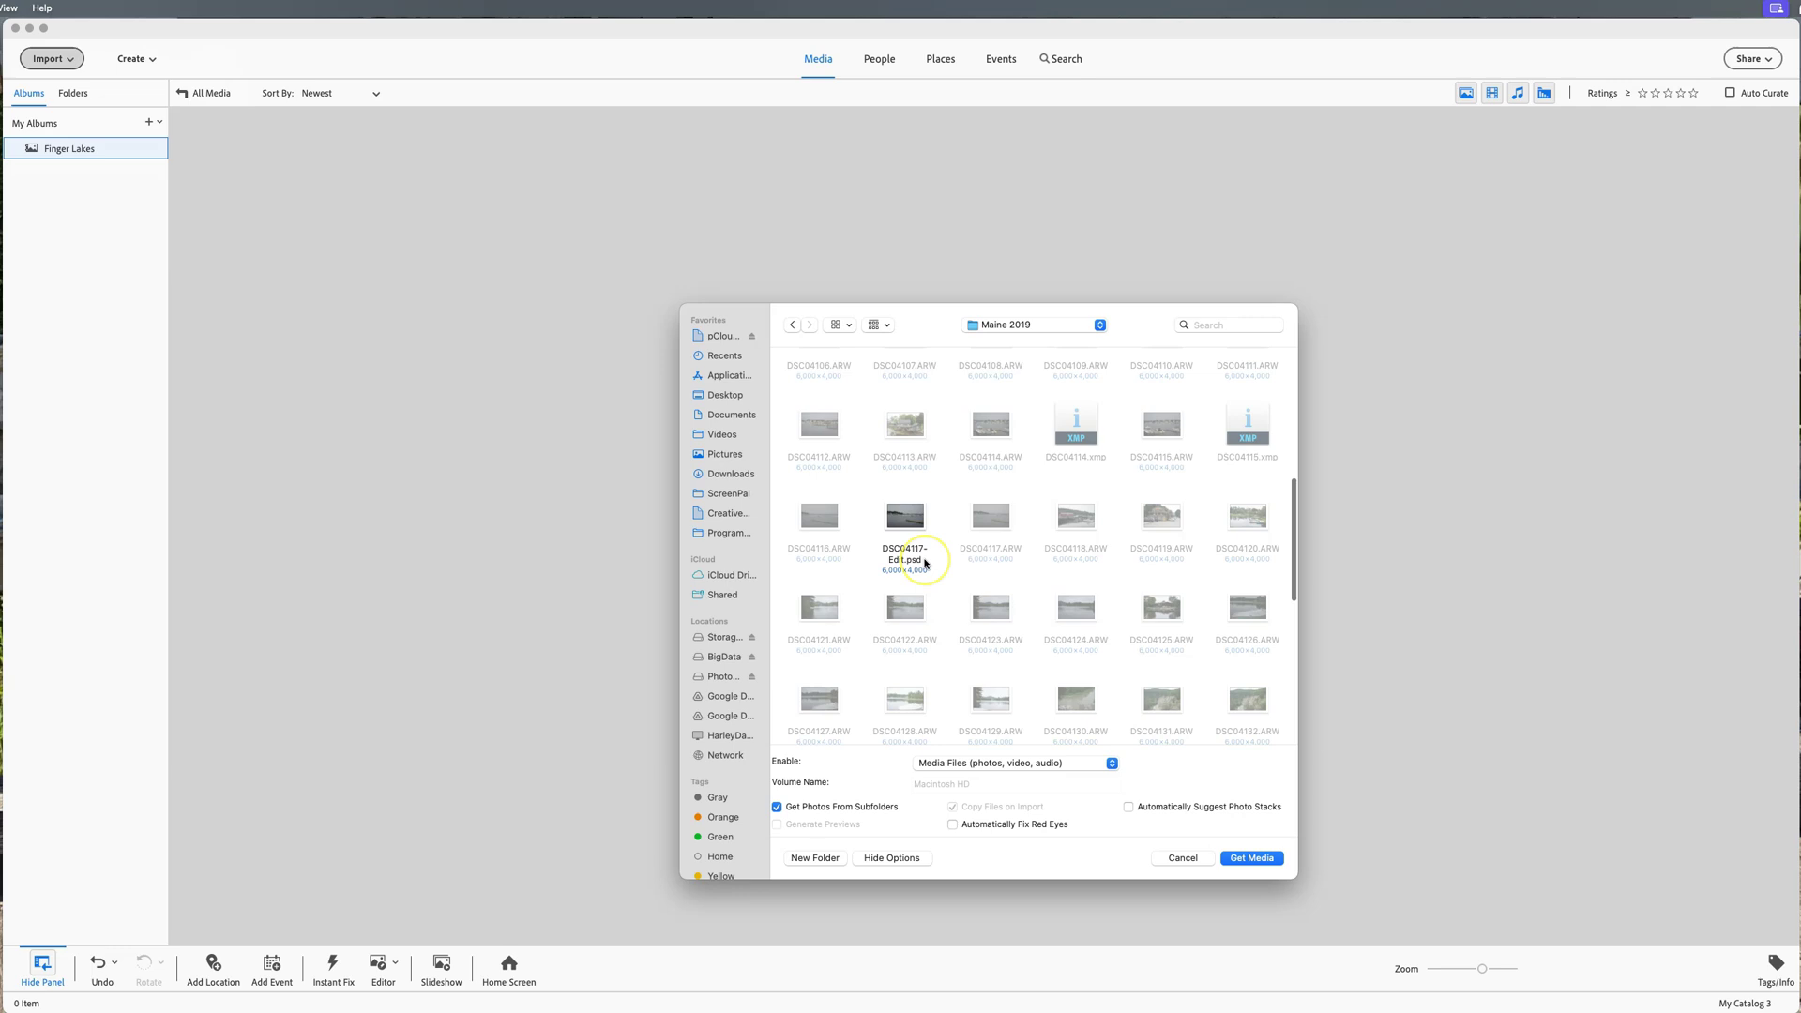
{"action": "scroll", "coordinate": [924, 563], "scroll_direction": "up", "scroll_amount": 10}
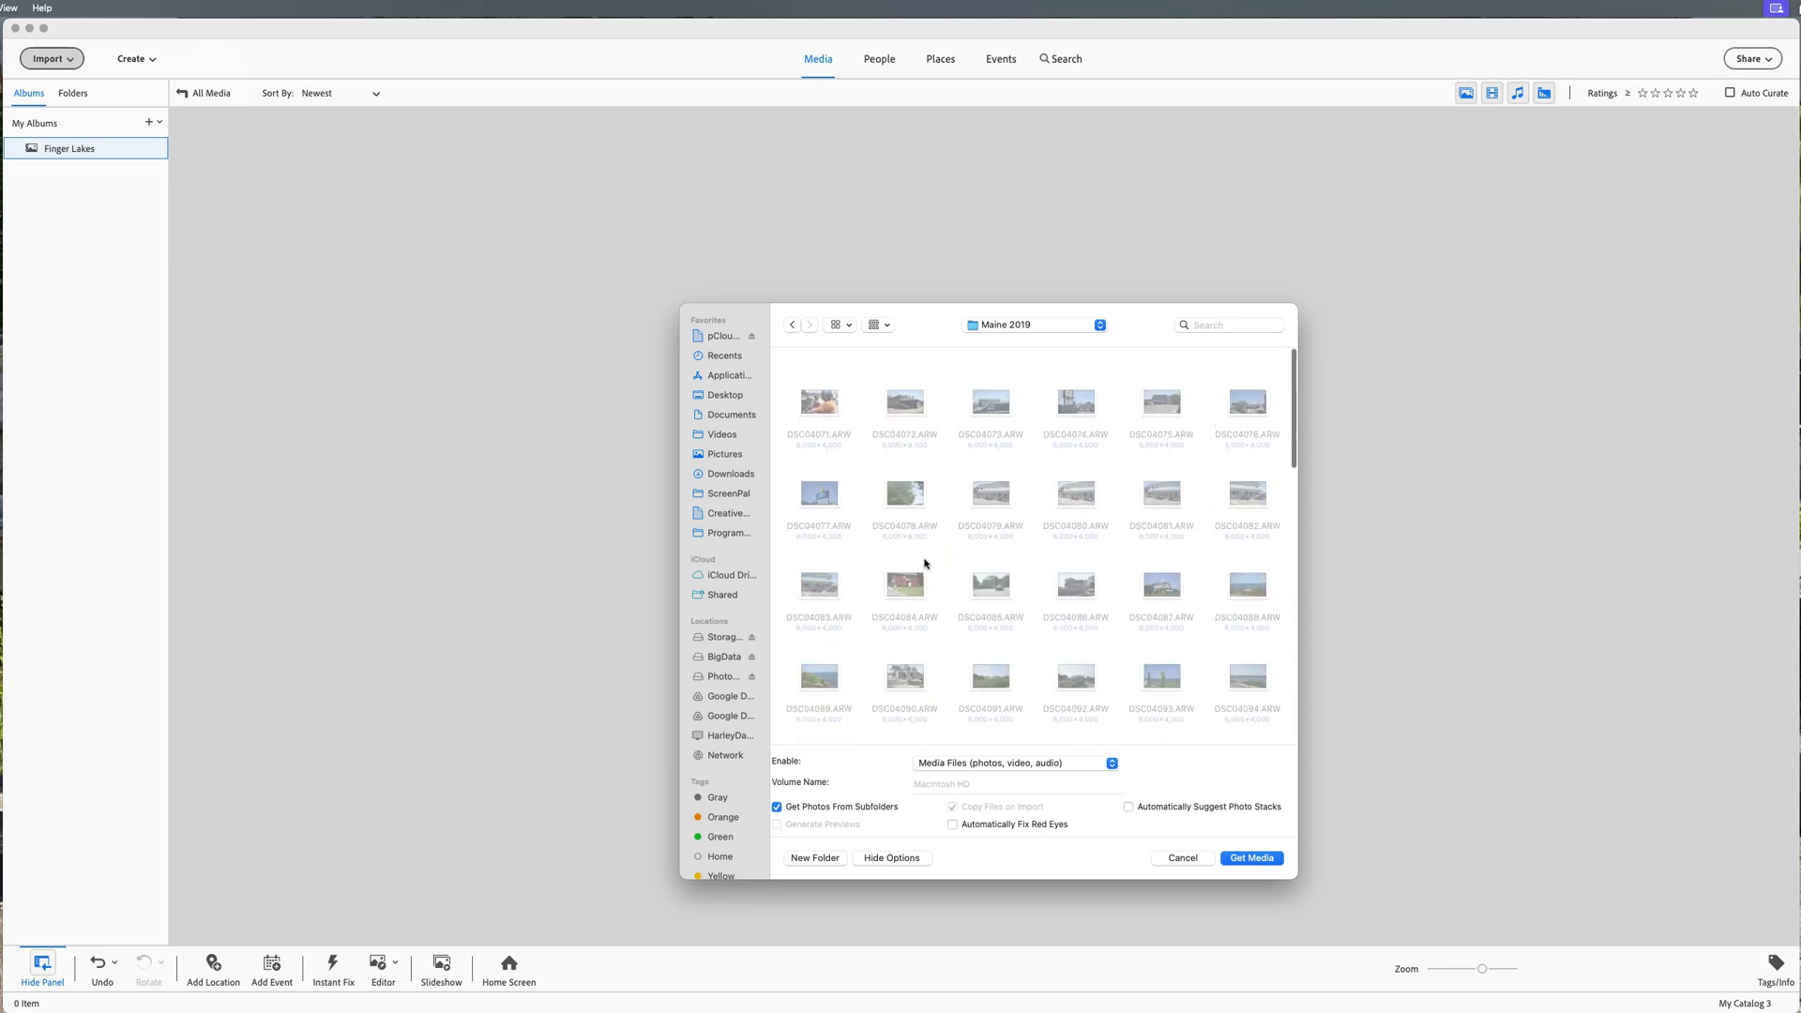
{"action": "left_click", "coordinate": [929, 544]}
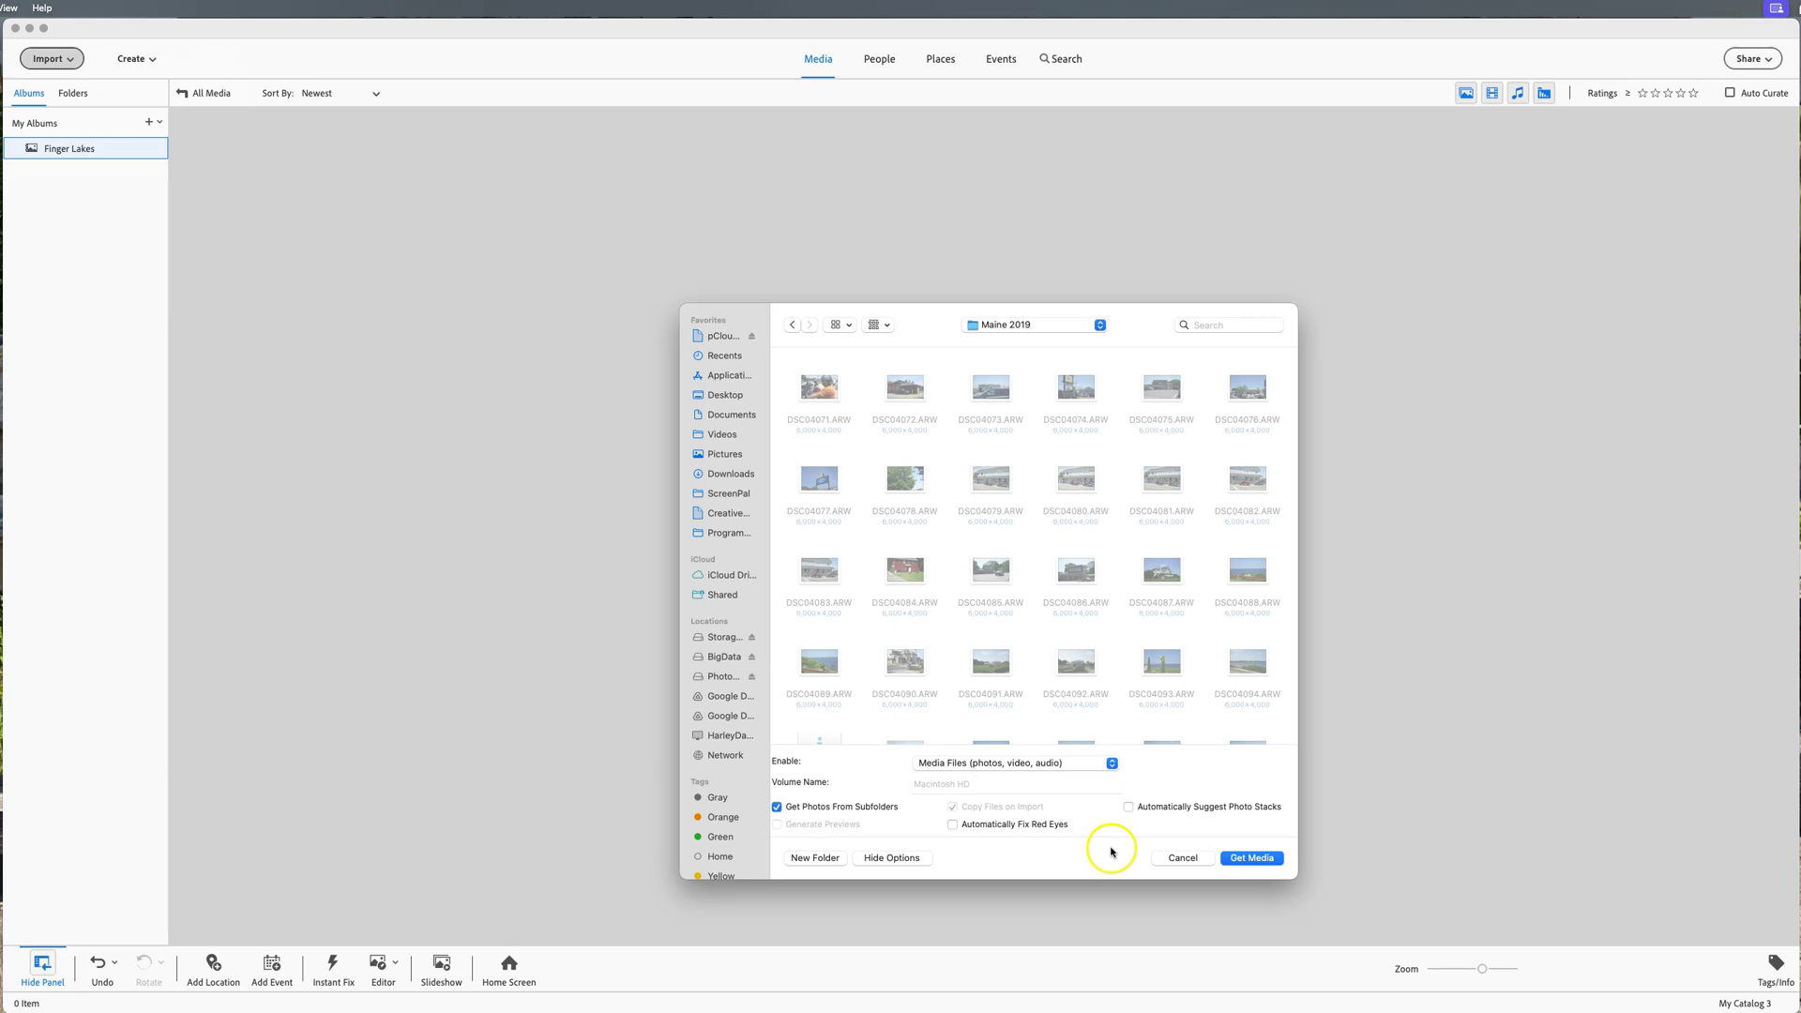
{"action": "left_click", "coordinate": [1181, 858]}
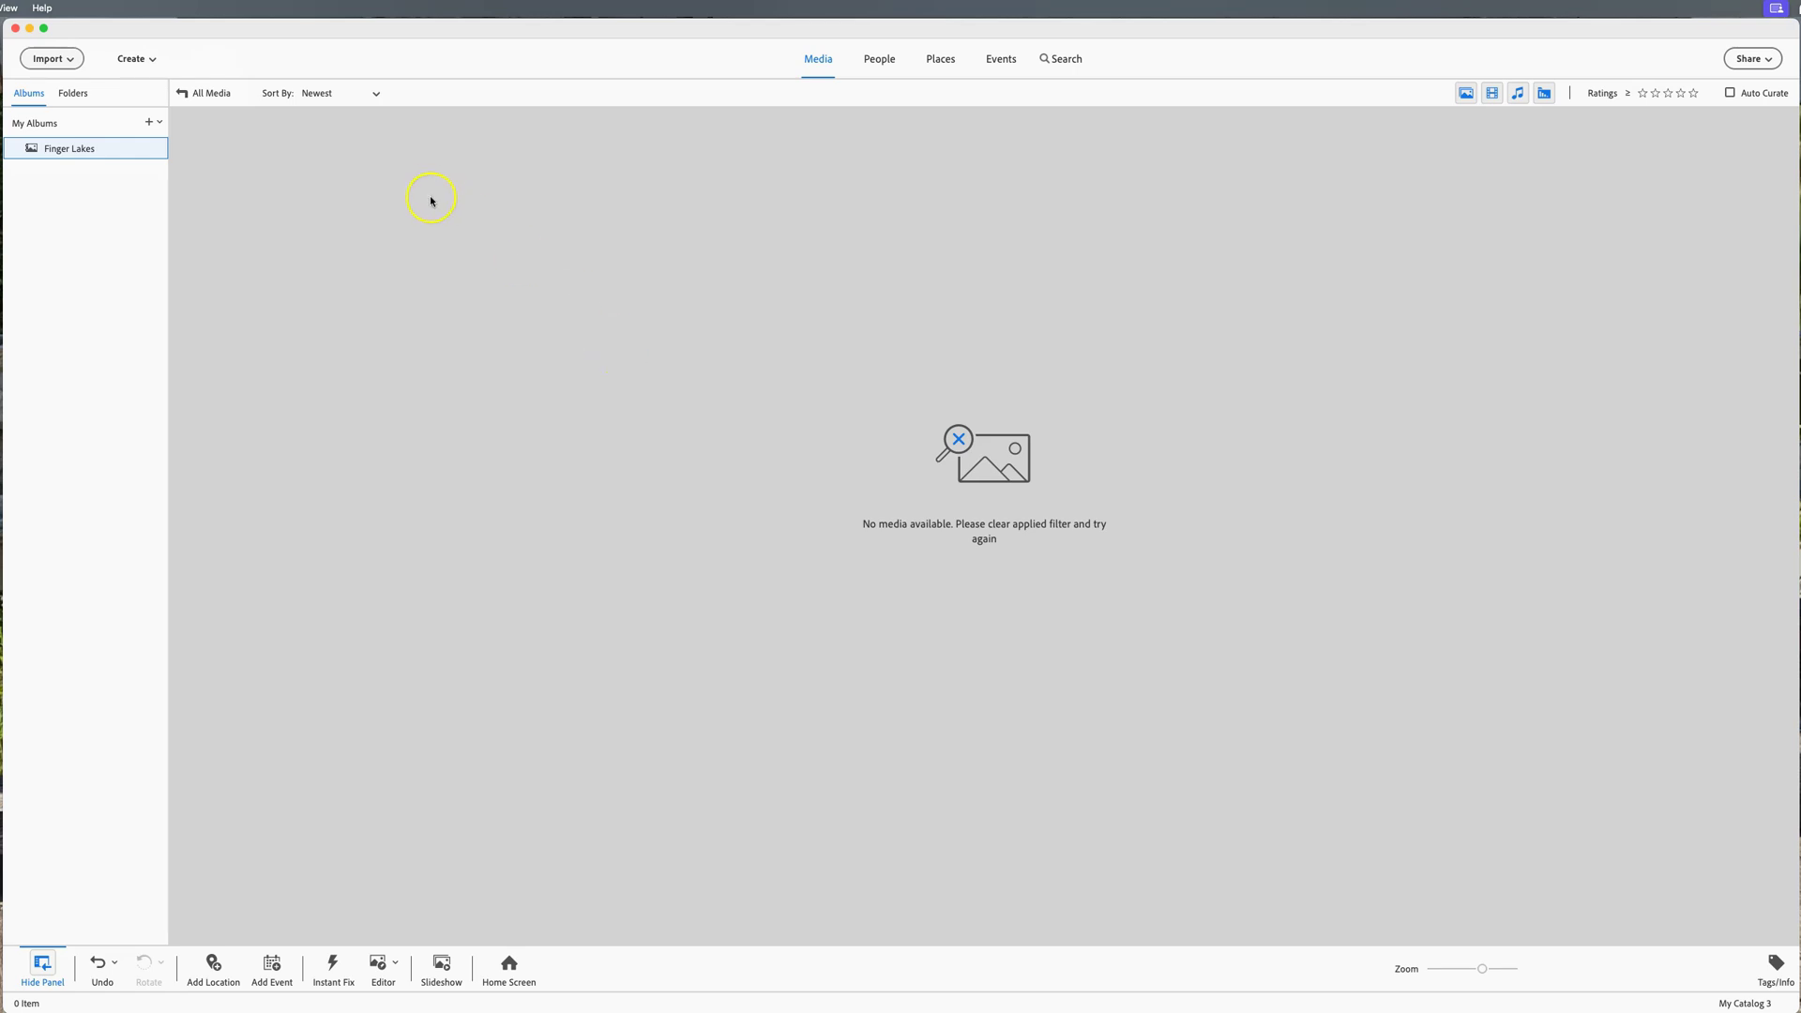
{"action": "left_click", "coordinate": [41, 8]}
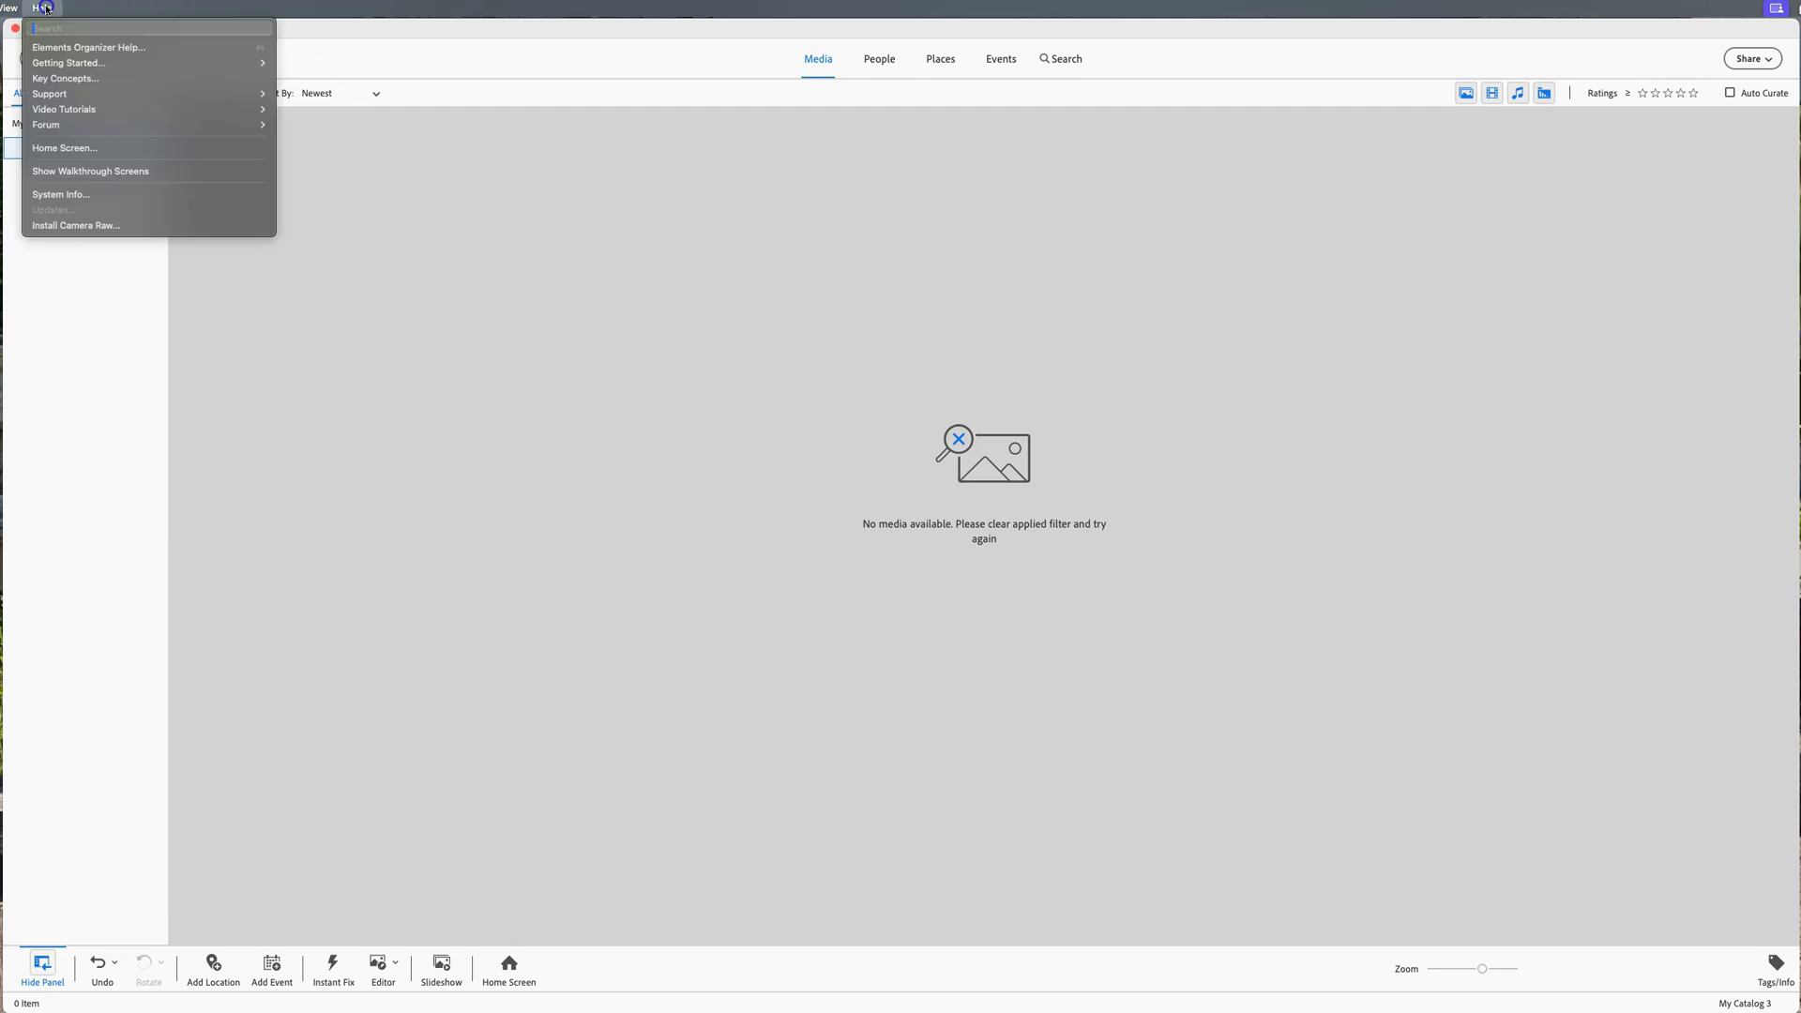
{"action": "left_click", "coordinate": [75, 225]}
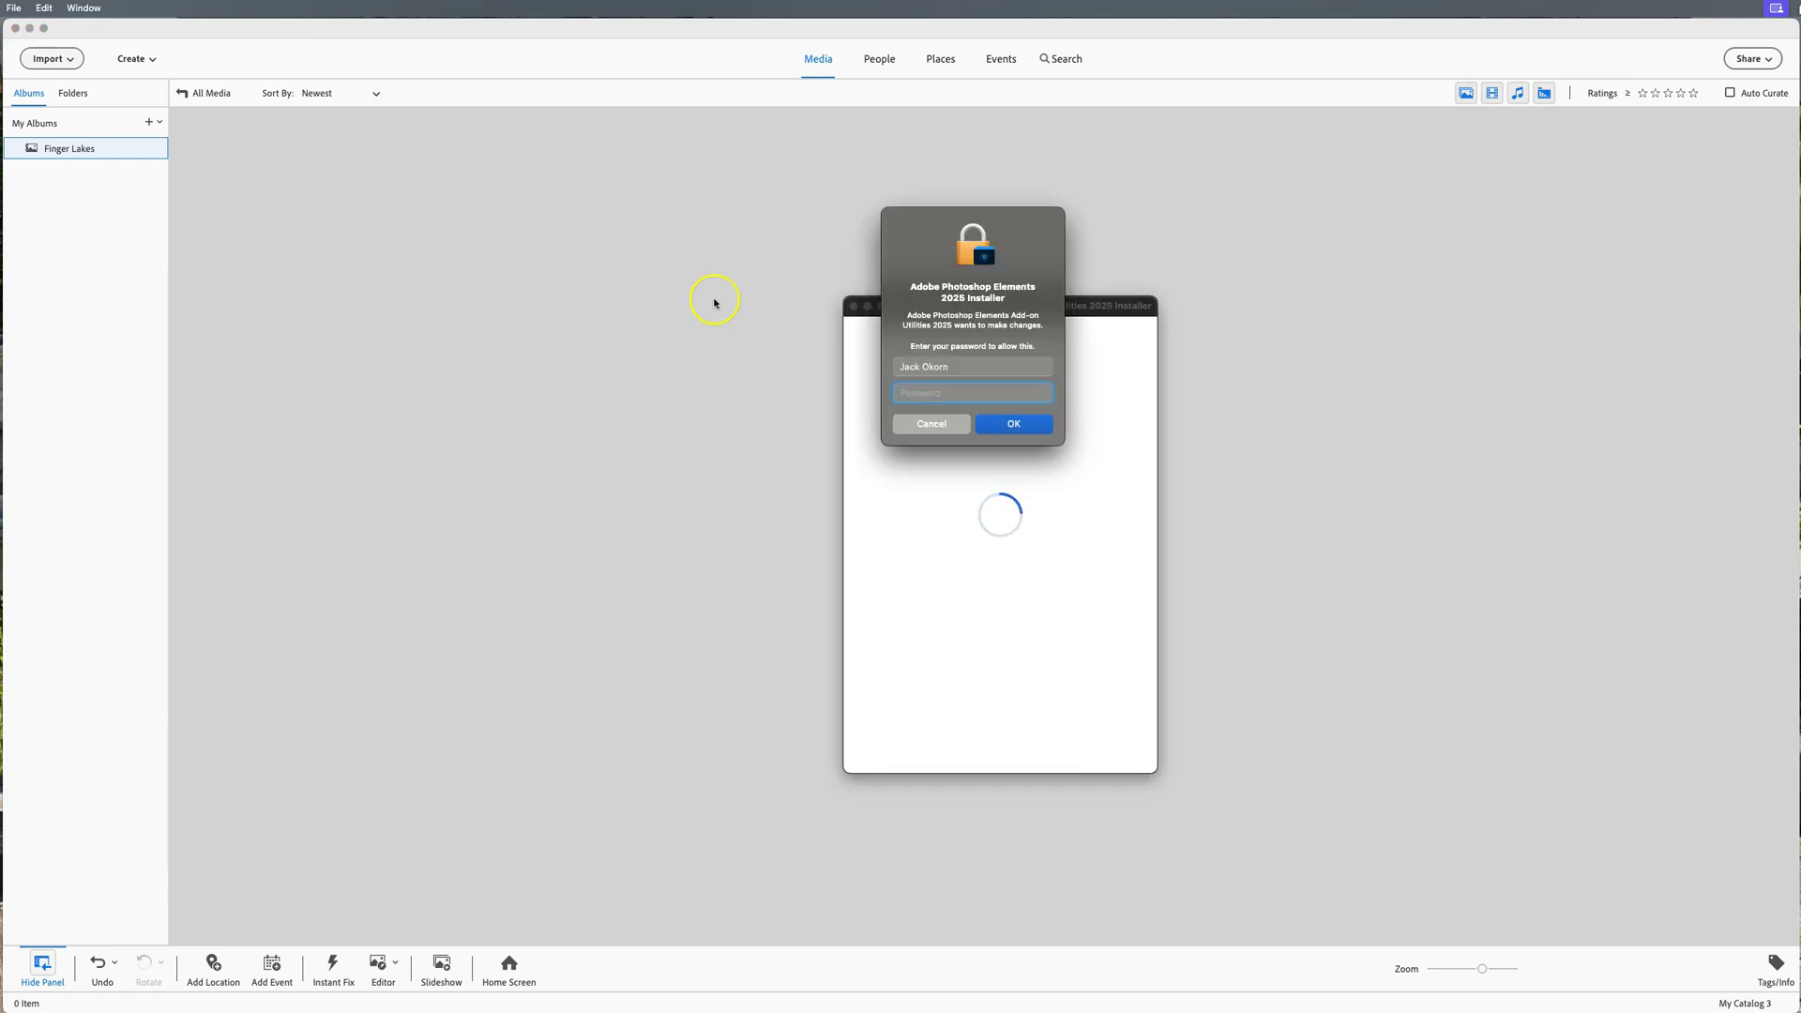
Authorise the installer with the account password and continue with English (North America) at Default Location
{"action": "type", "text": "********"}
{"action": "key", "text": "Return"}
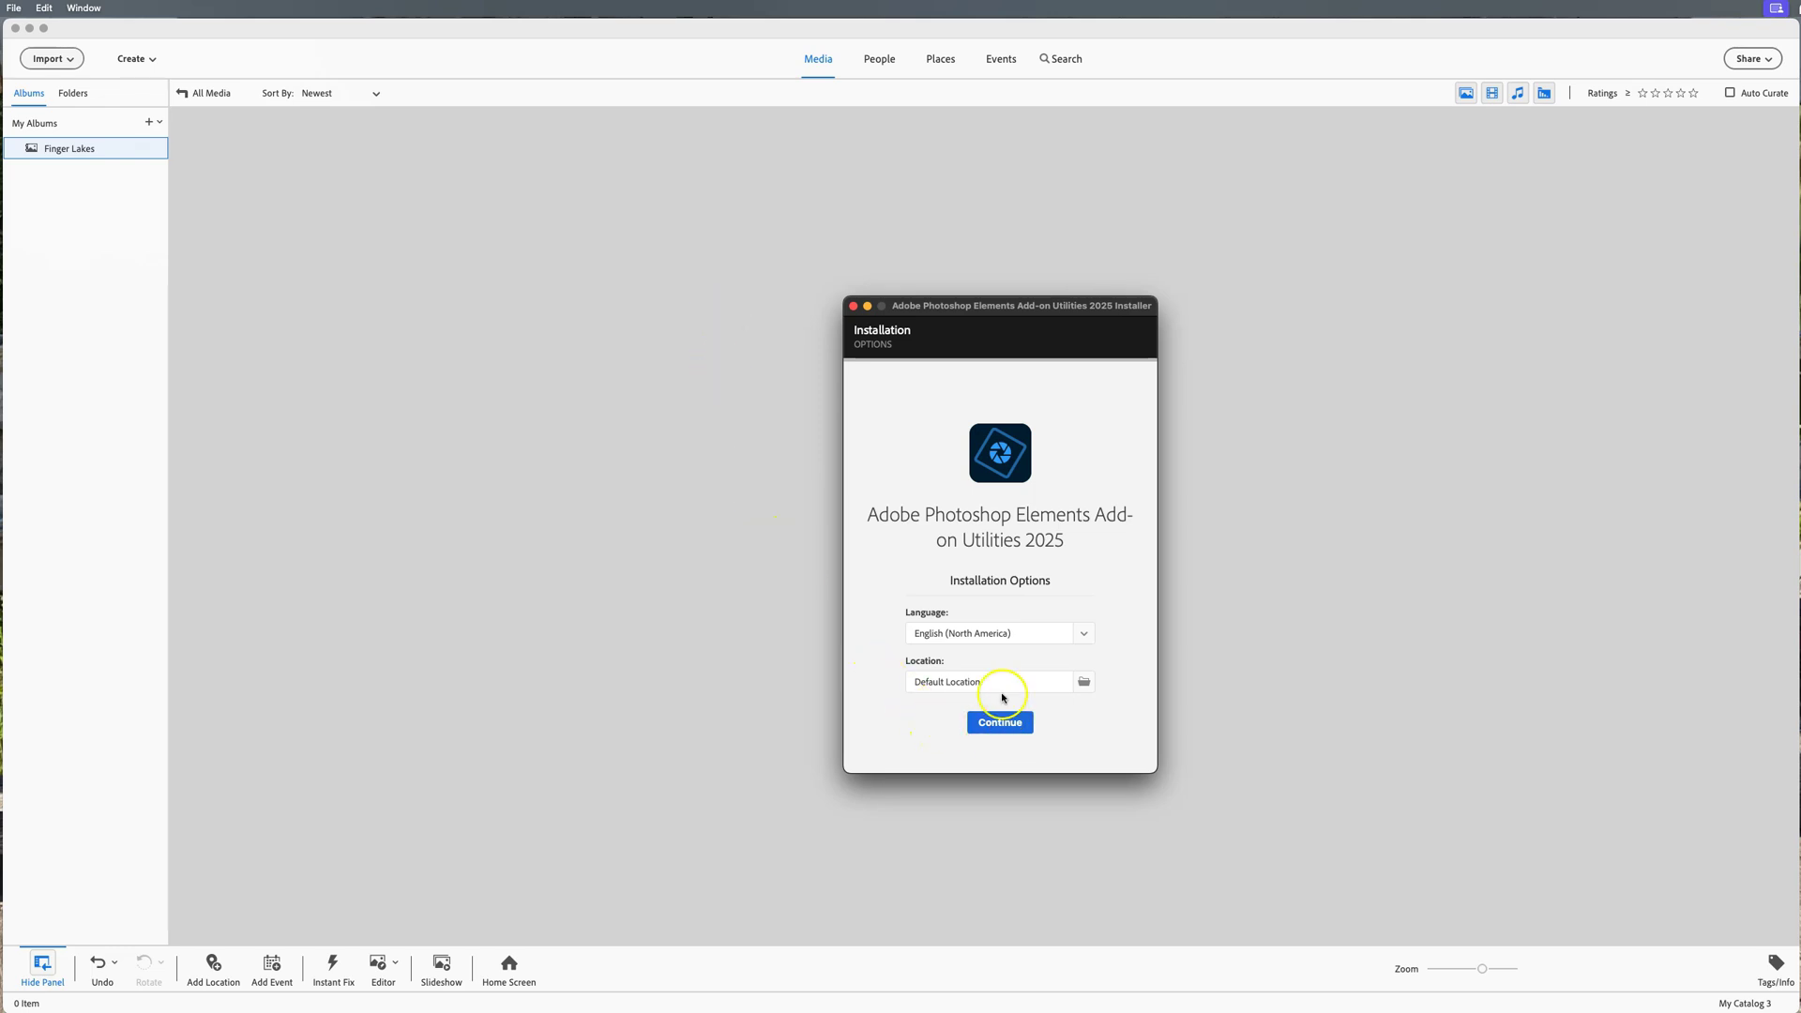
{"action": "left_click", "coordinate": [998, 725]}
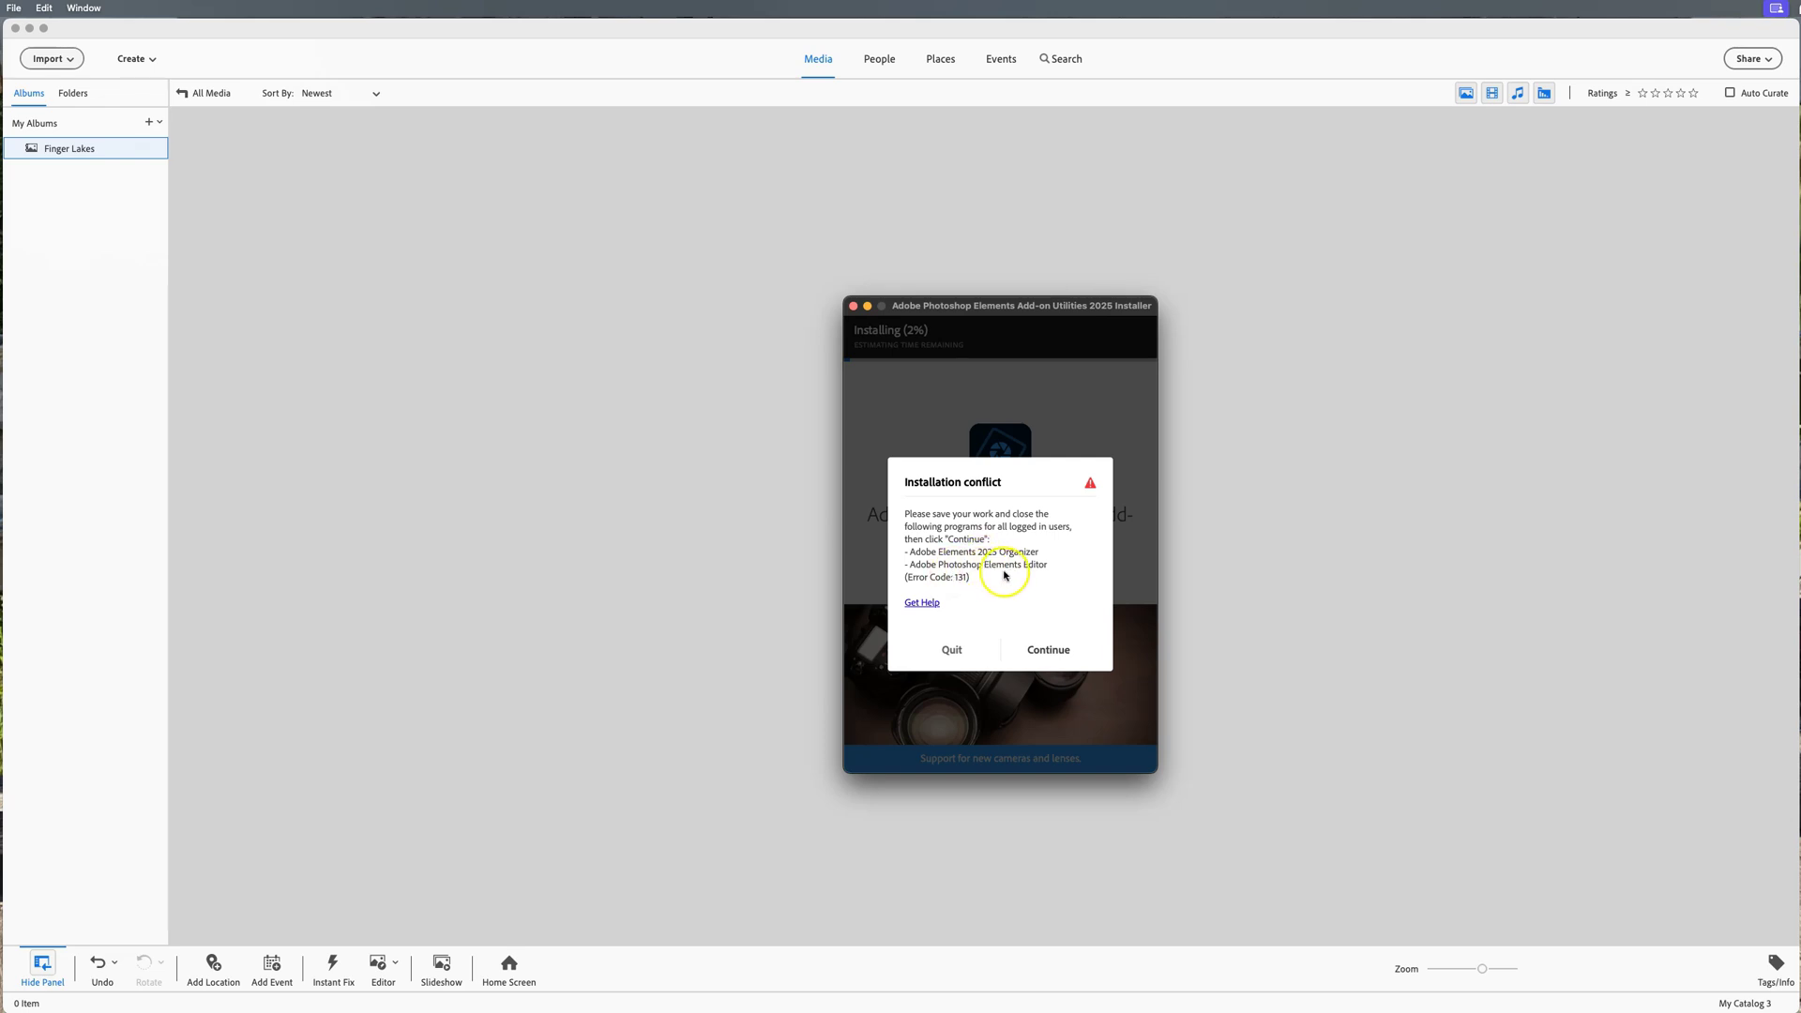
{"action": "mouse_move", "coordinate": [1435, 999]}
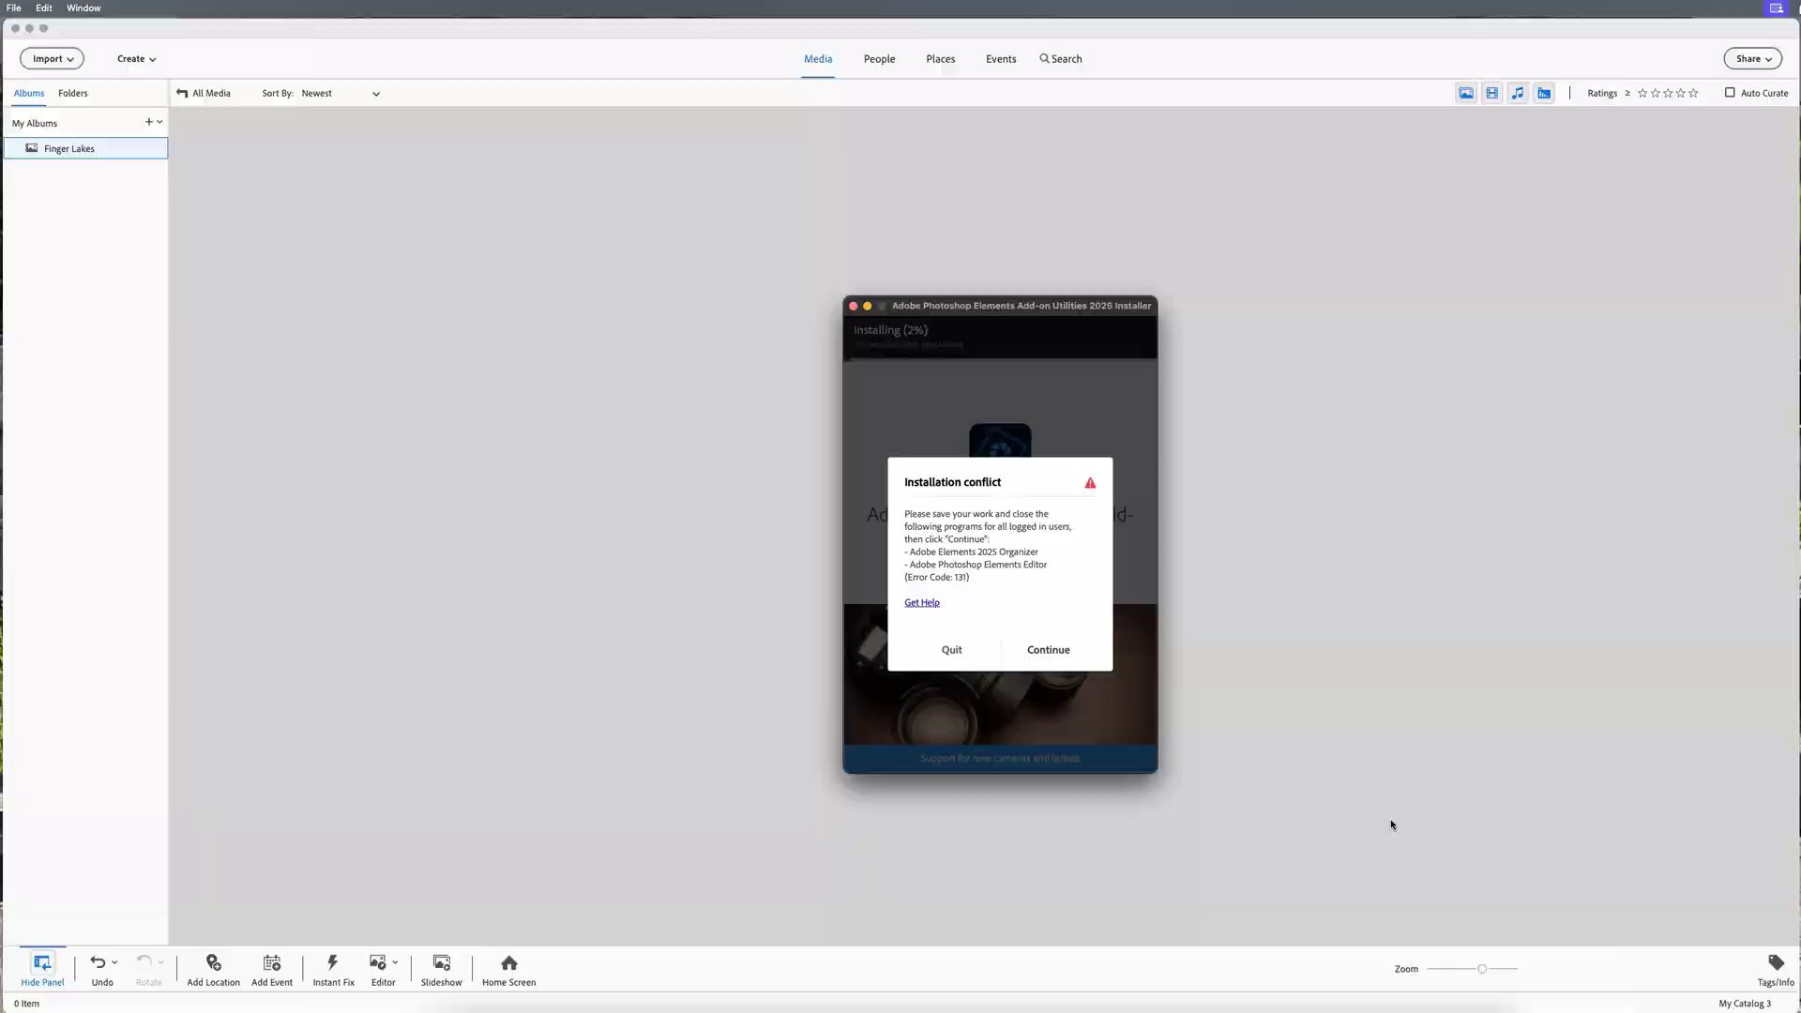
{"action": "key", "text": "ctrl+Up"}
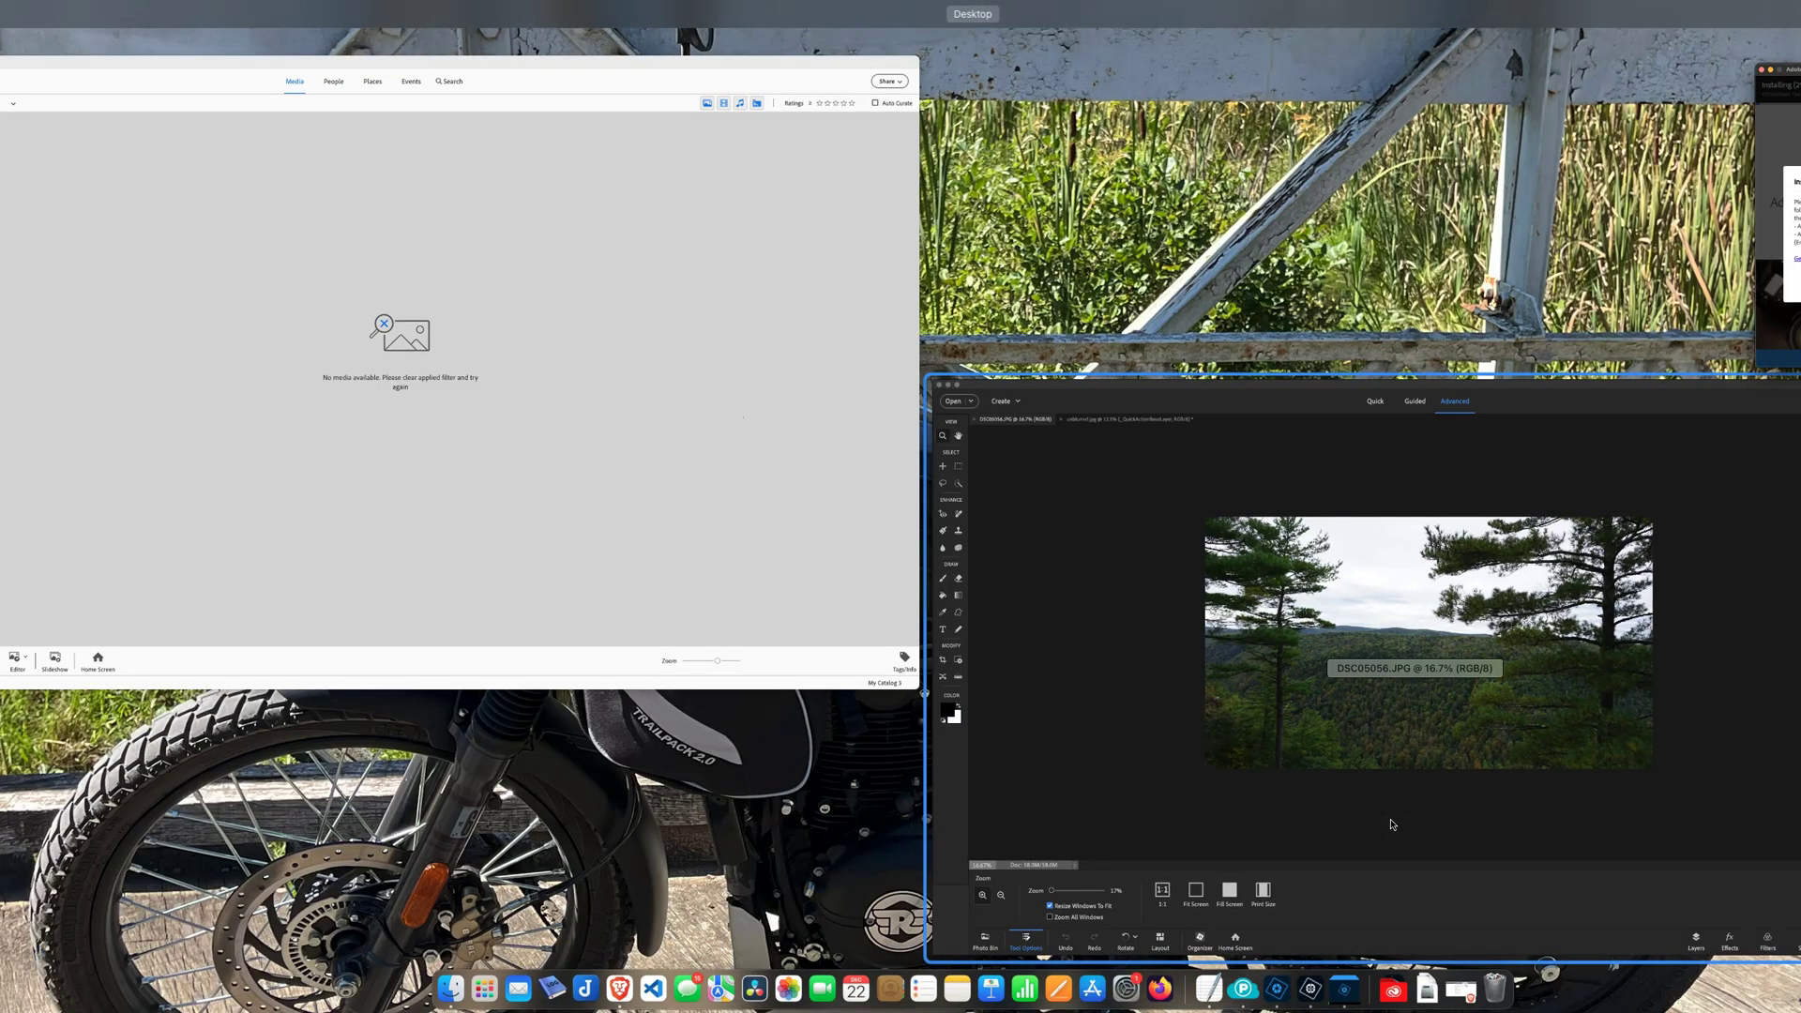
{"action": "left_click", "coordinate": [1392, 825]}
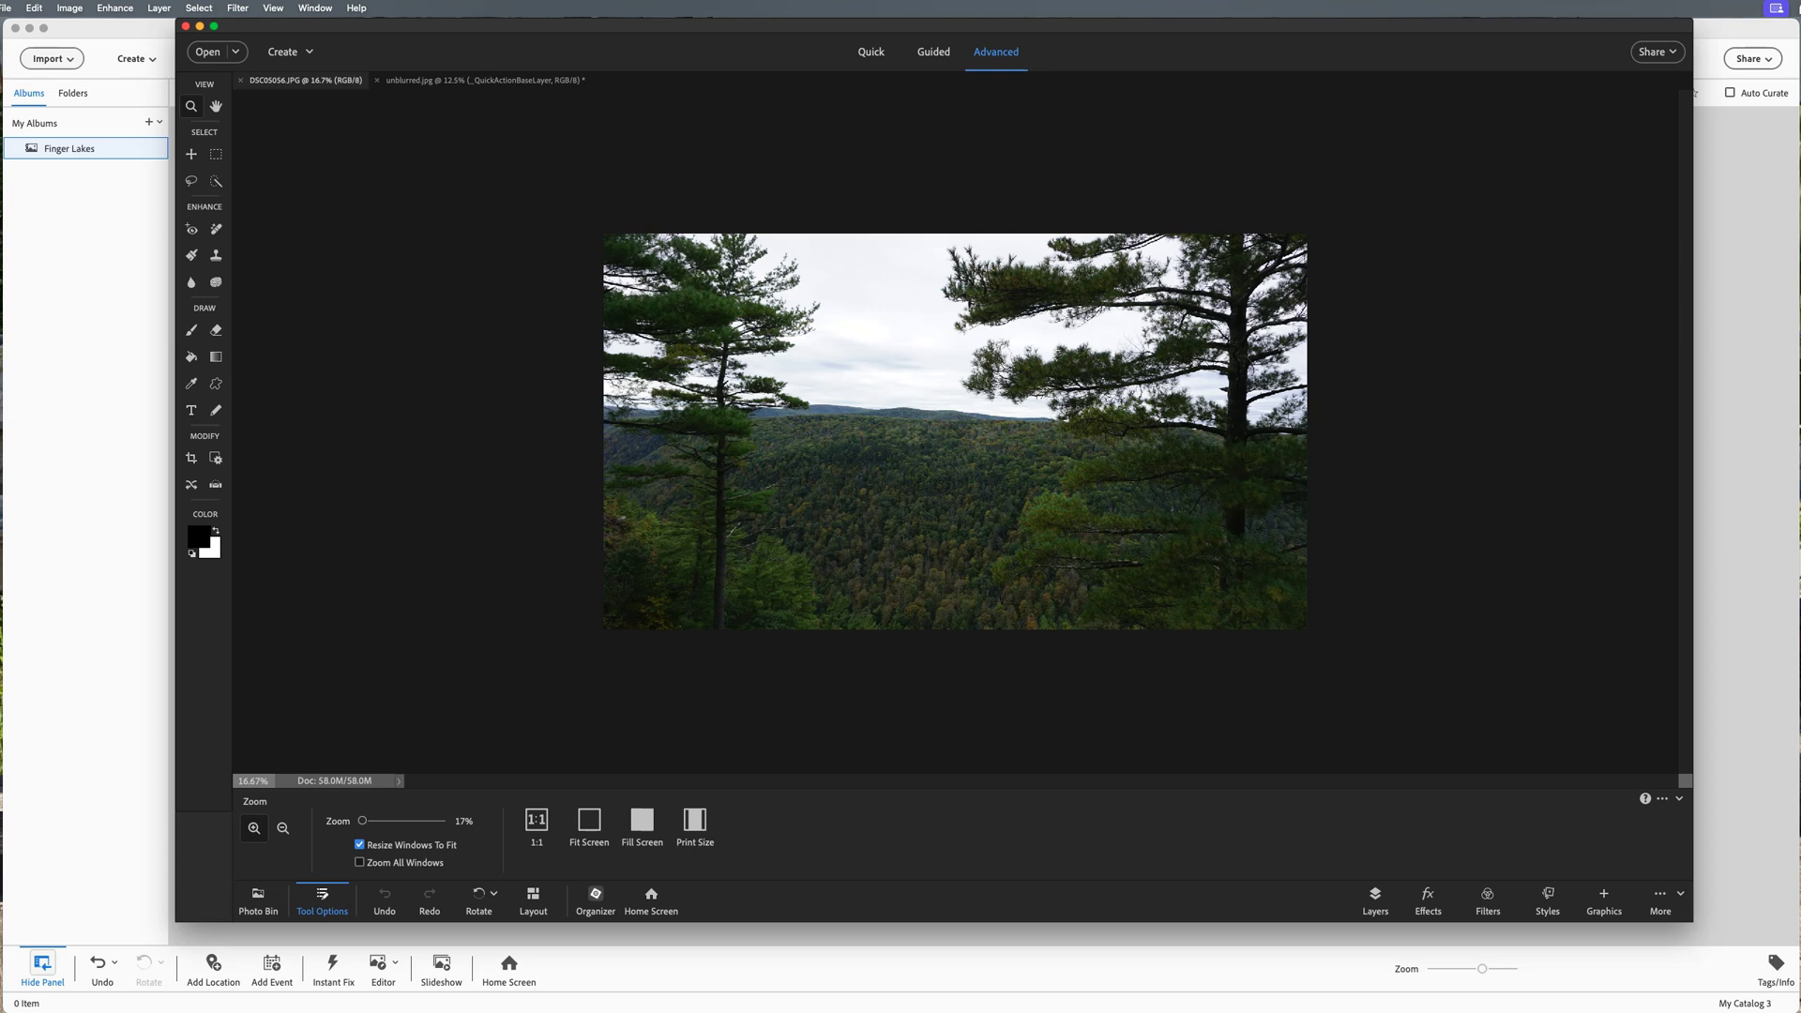
{"action": "key", "text": "super+q"}
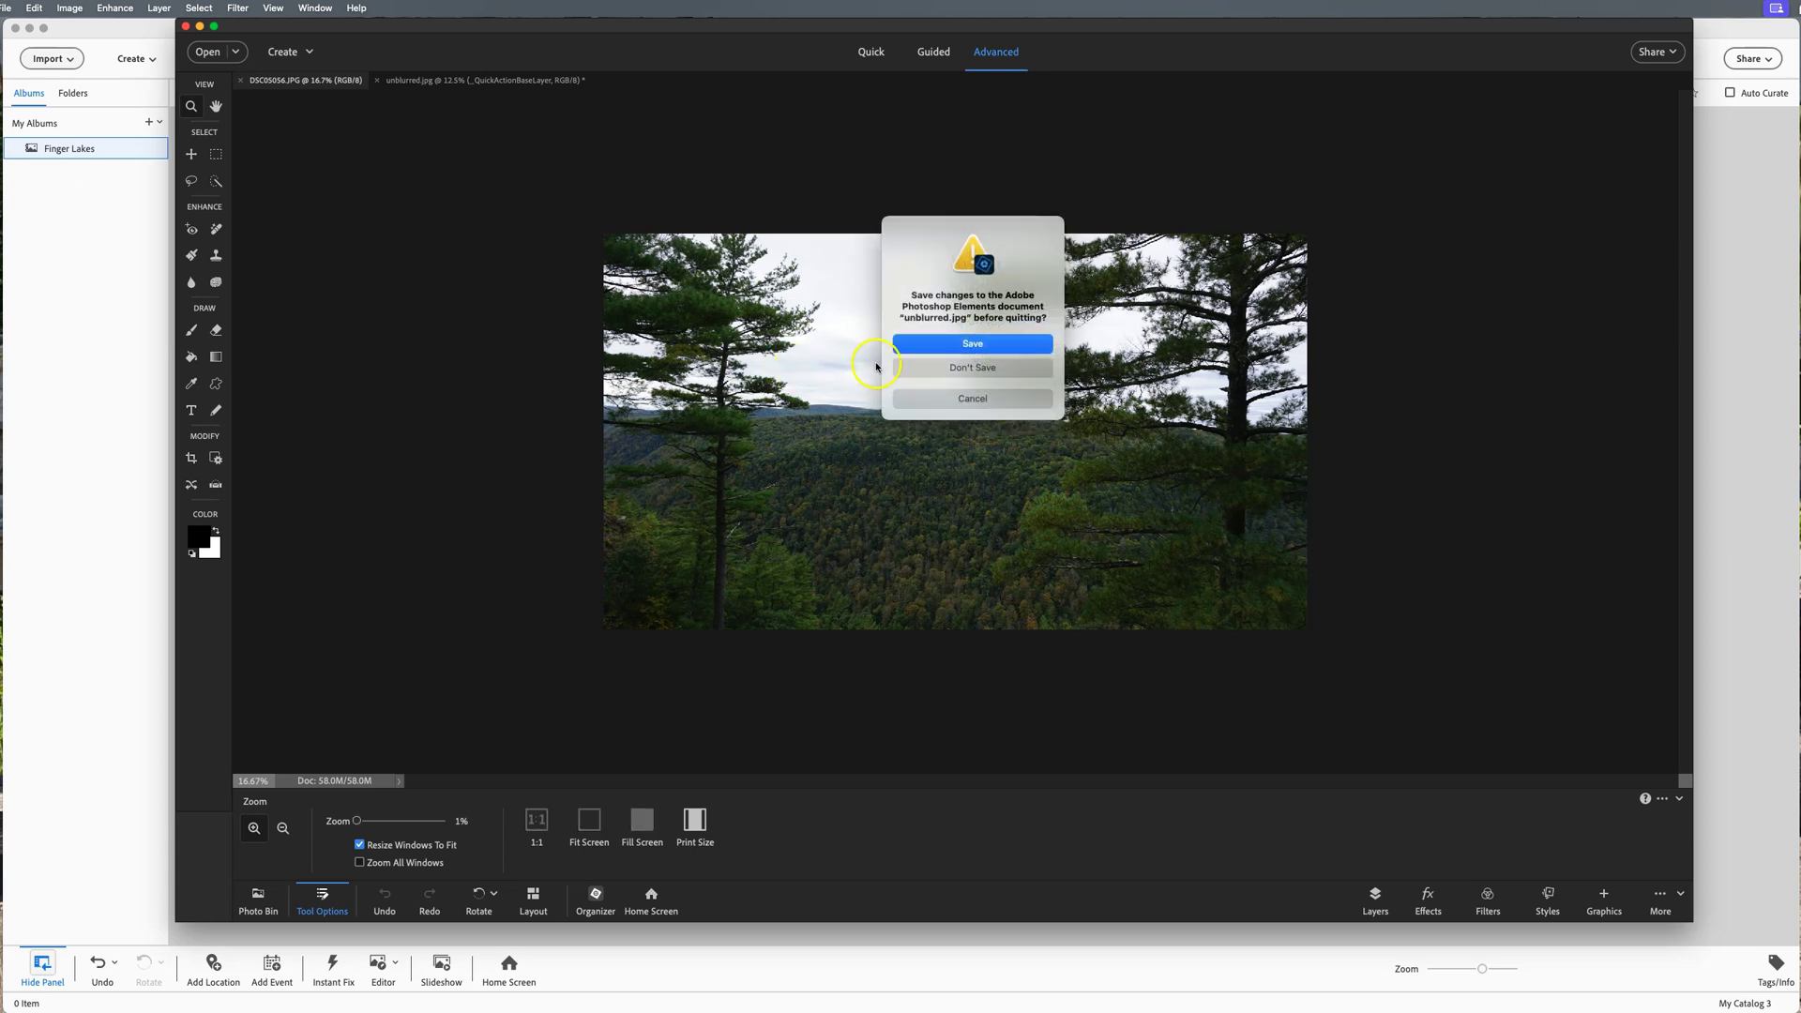
{"action": "left_click", "coordinate": [958, 368]}
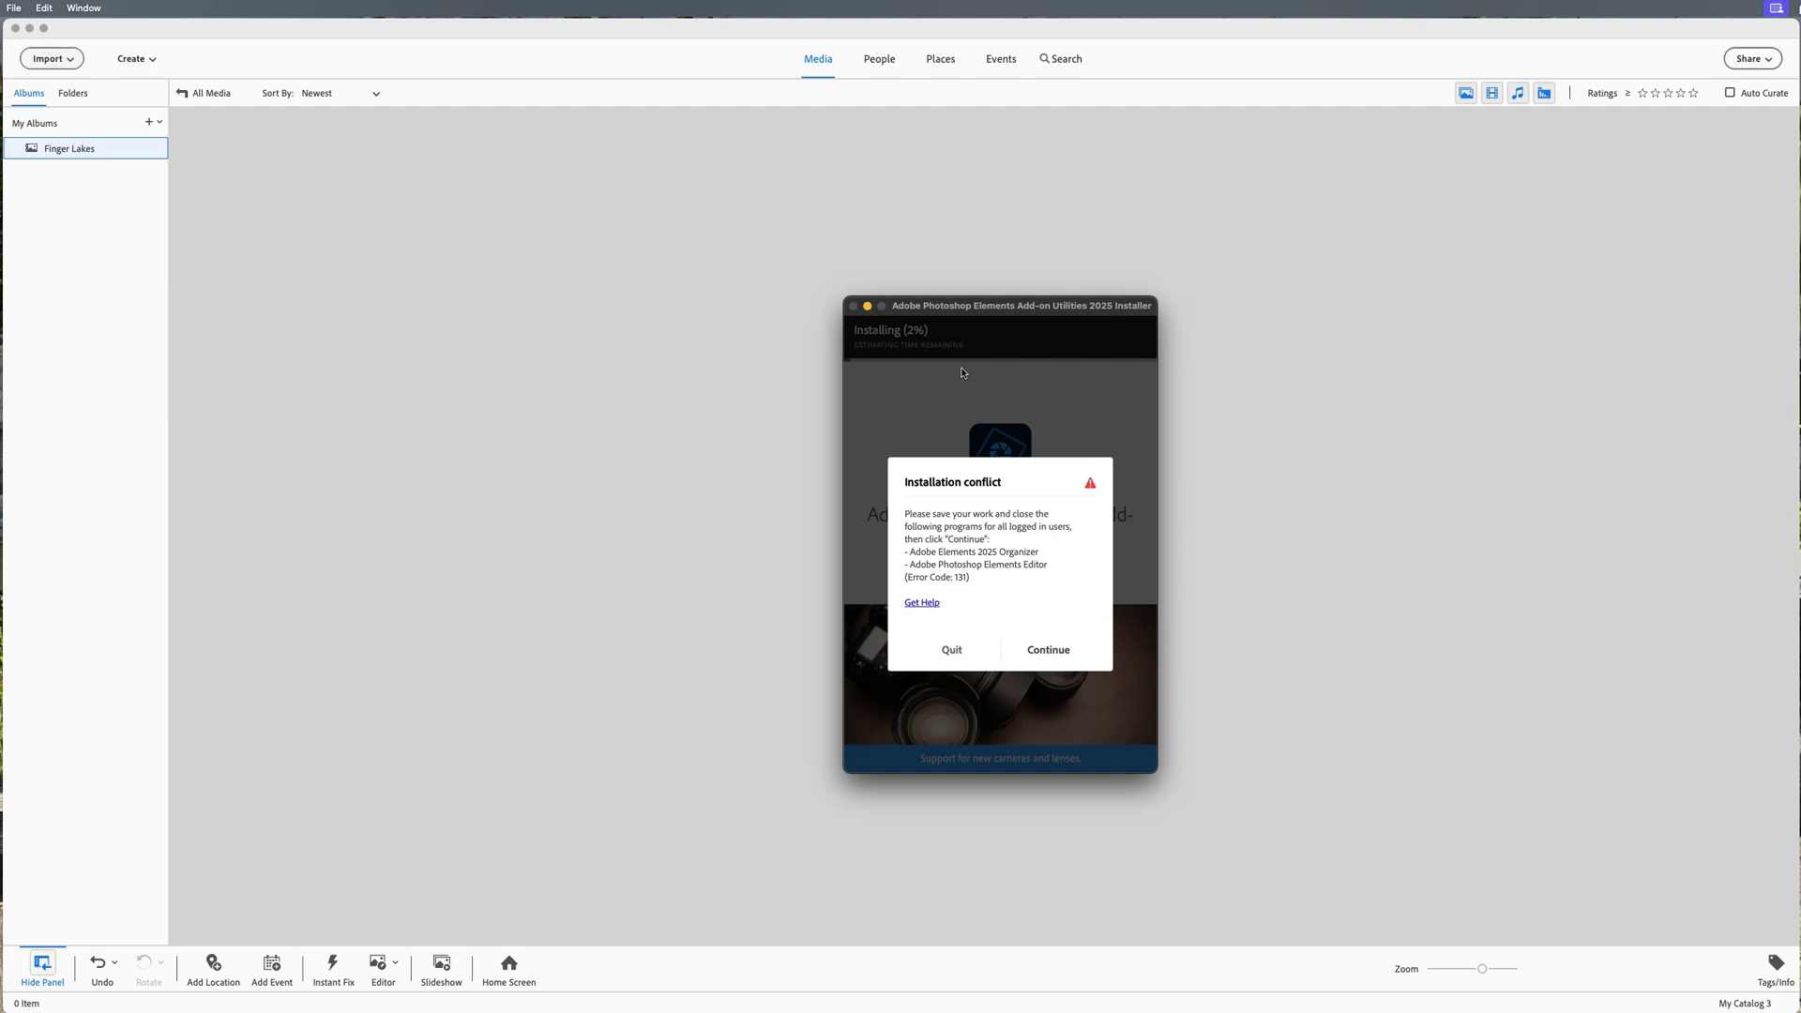
{"action": "left_click", "coordinate": [689, 305]}
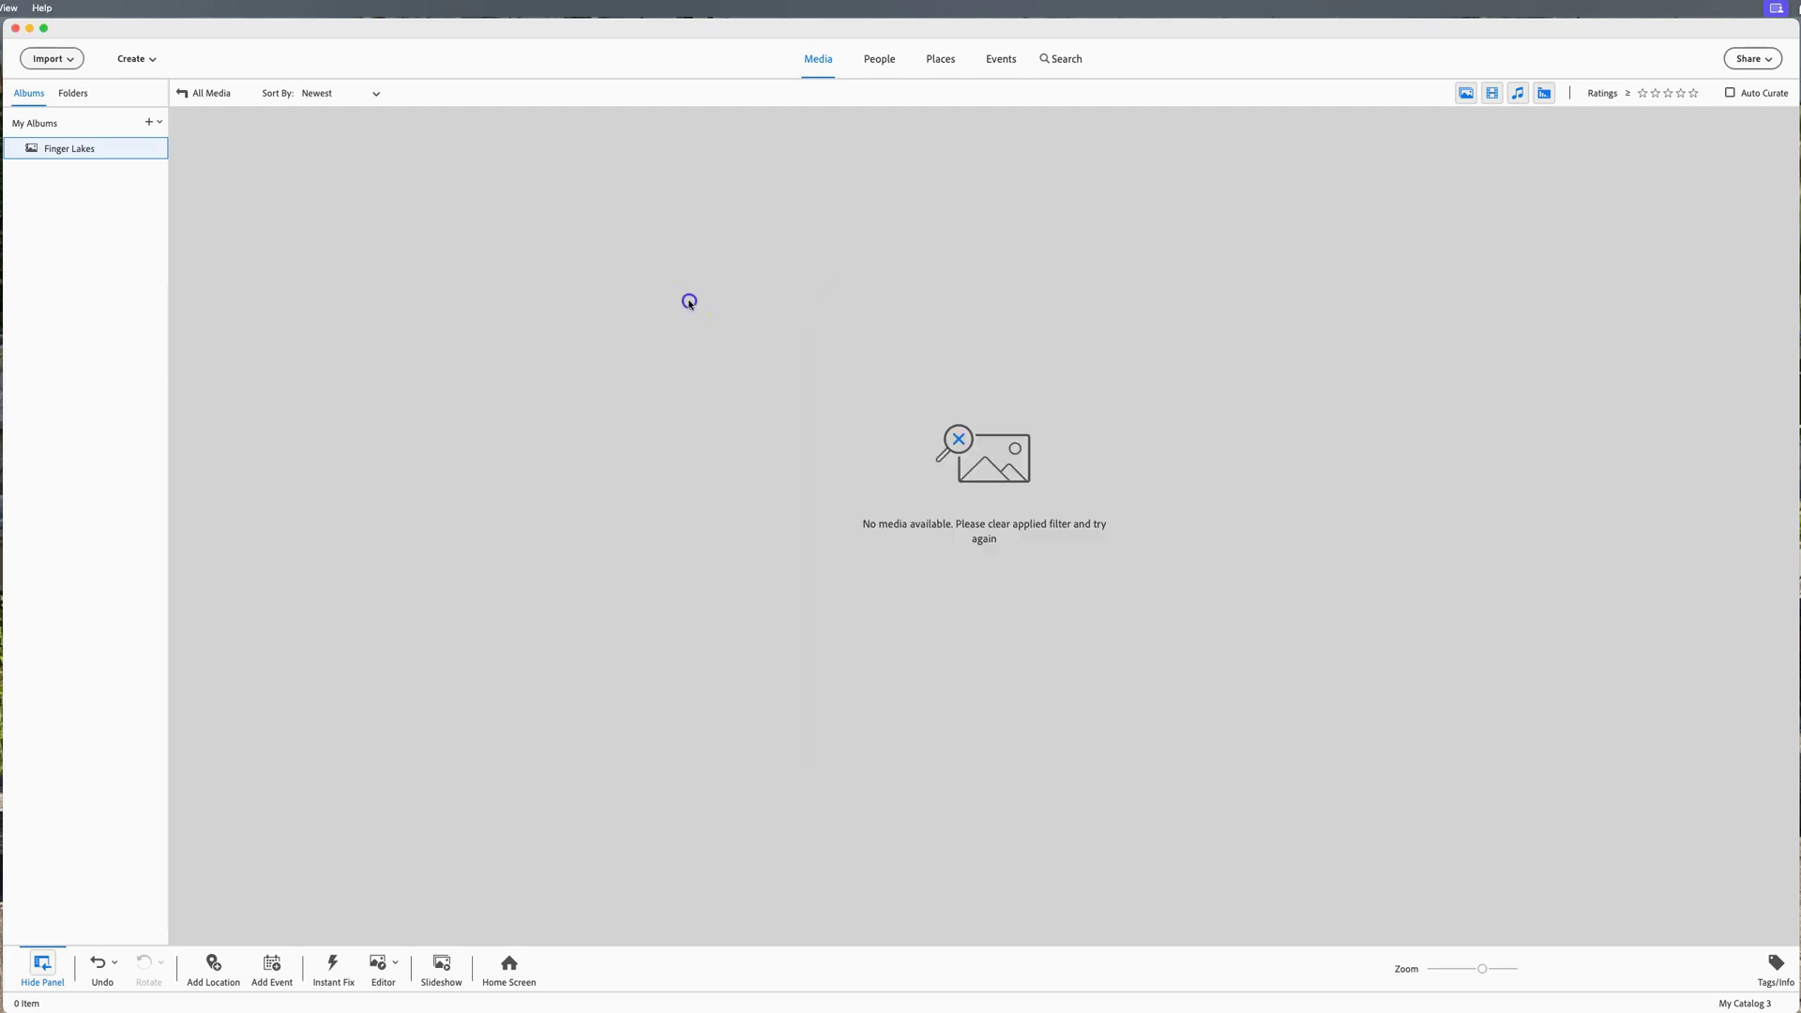
{"action": "left_click", "coordinate": [362, 249]}
{"action": "key", "text": "super+q"}
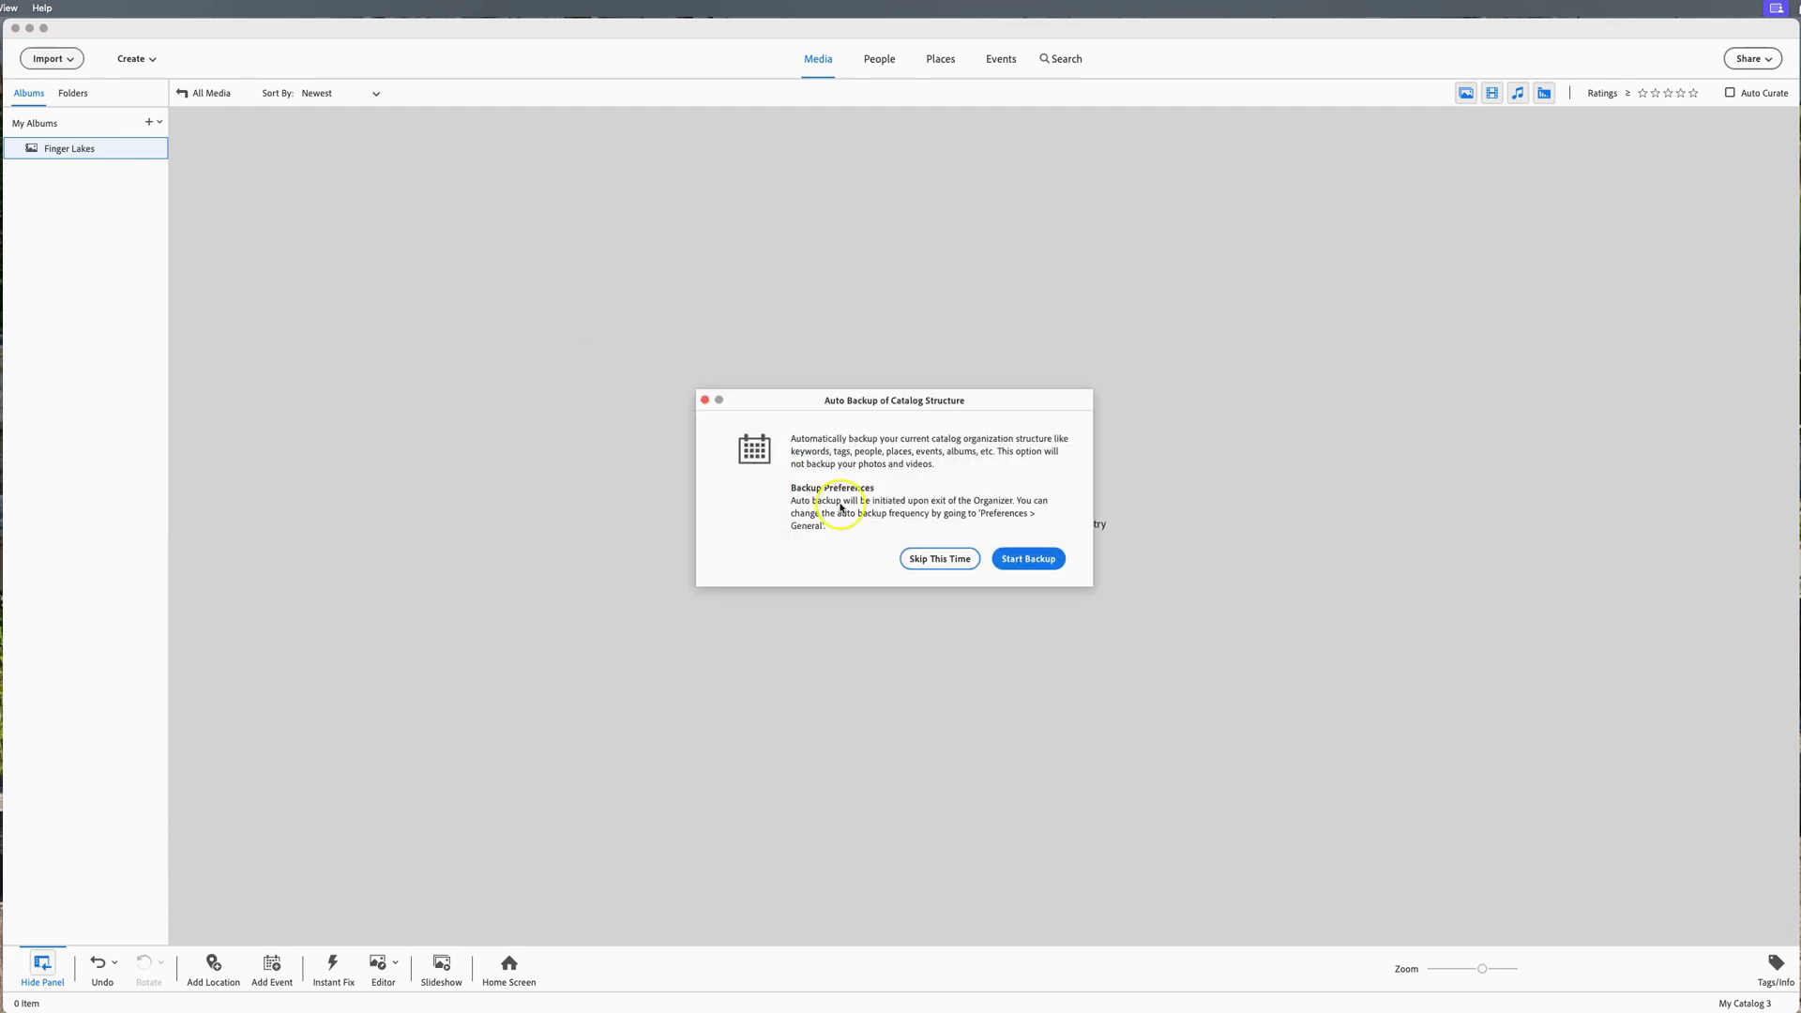
{"action": "left_click", "coordinate": [933, 561]}
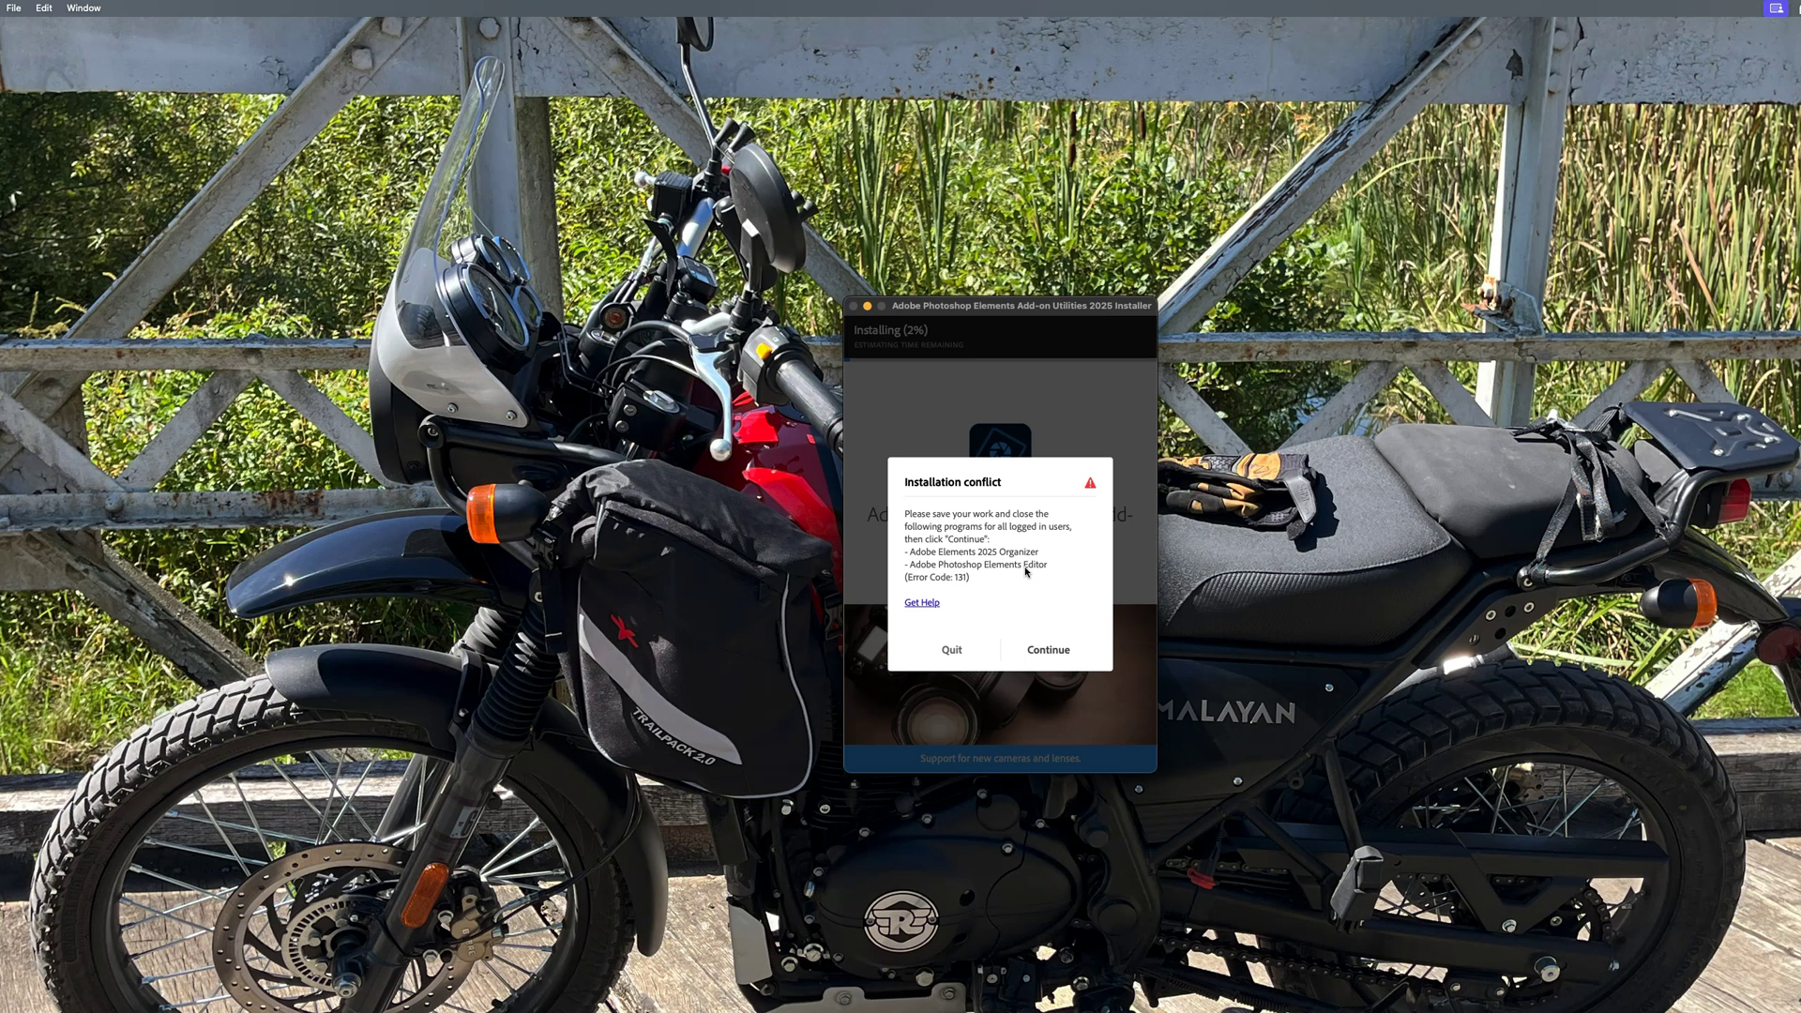
Continue past the installation conflict so the installer finishes and opens the Editor
{"action": "left_click", "coordinate": [1049, 651]}
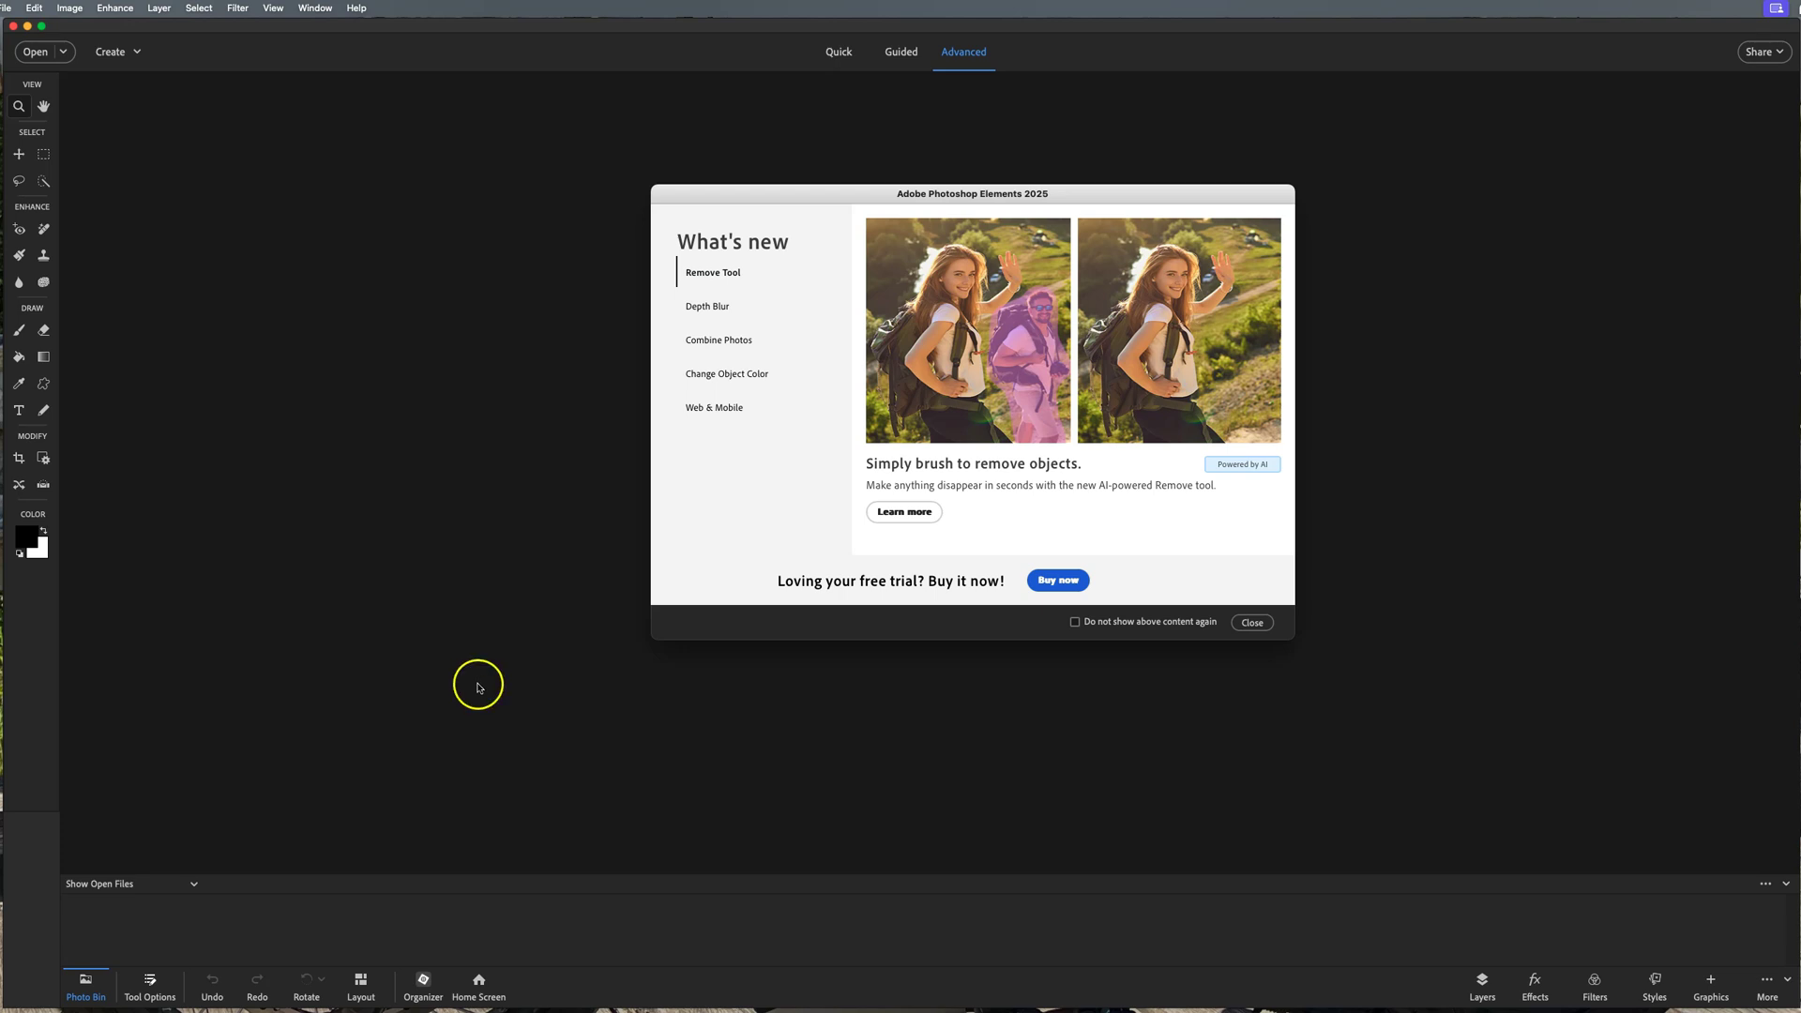
Close What's new, relaunch Photoshop Elements 2025 from Applications, and centre its Home Screen
{"action": "left_click", "coordinate": [1252, 625]}
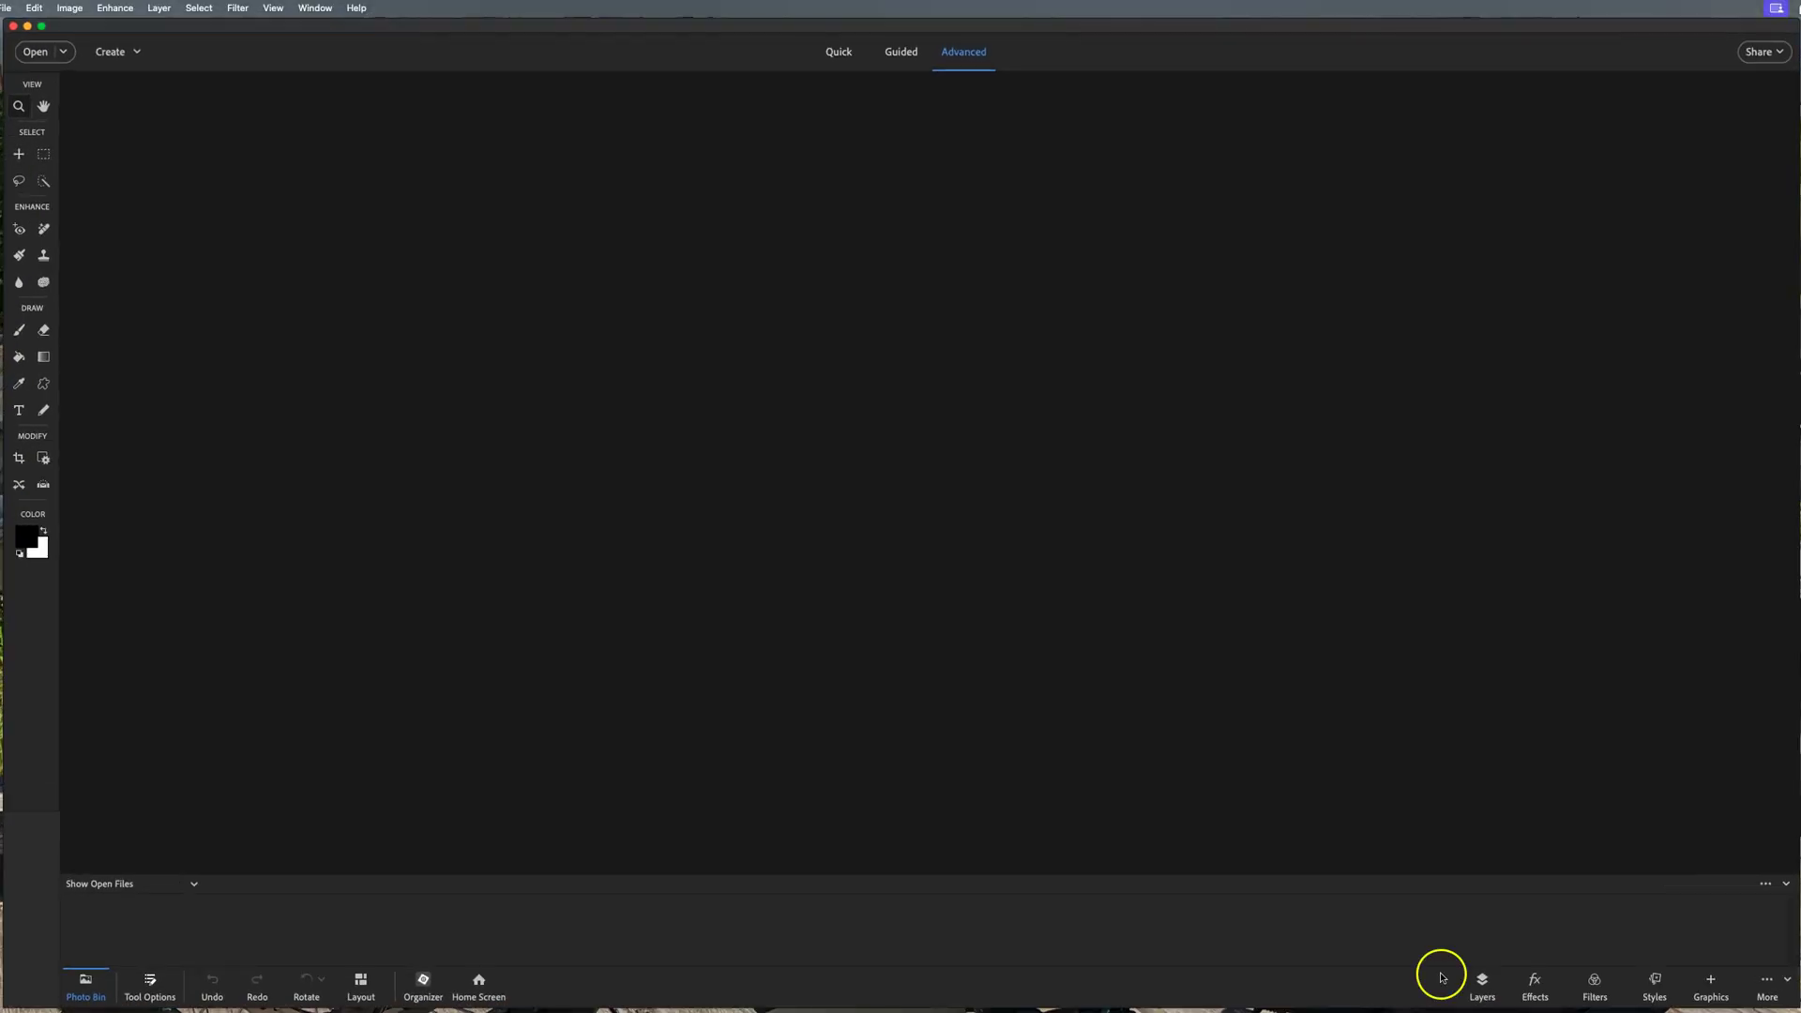
{"action": "mouse_move", "coordinate": [1376, 1000]}
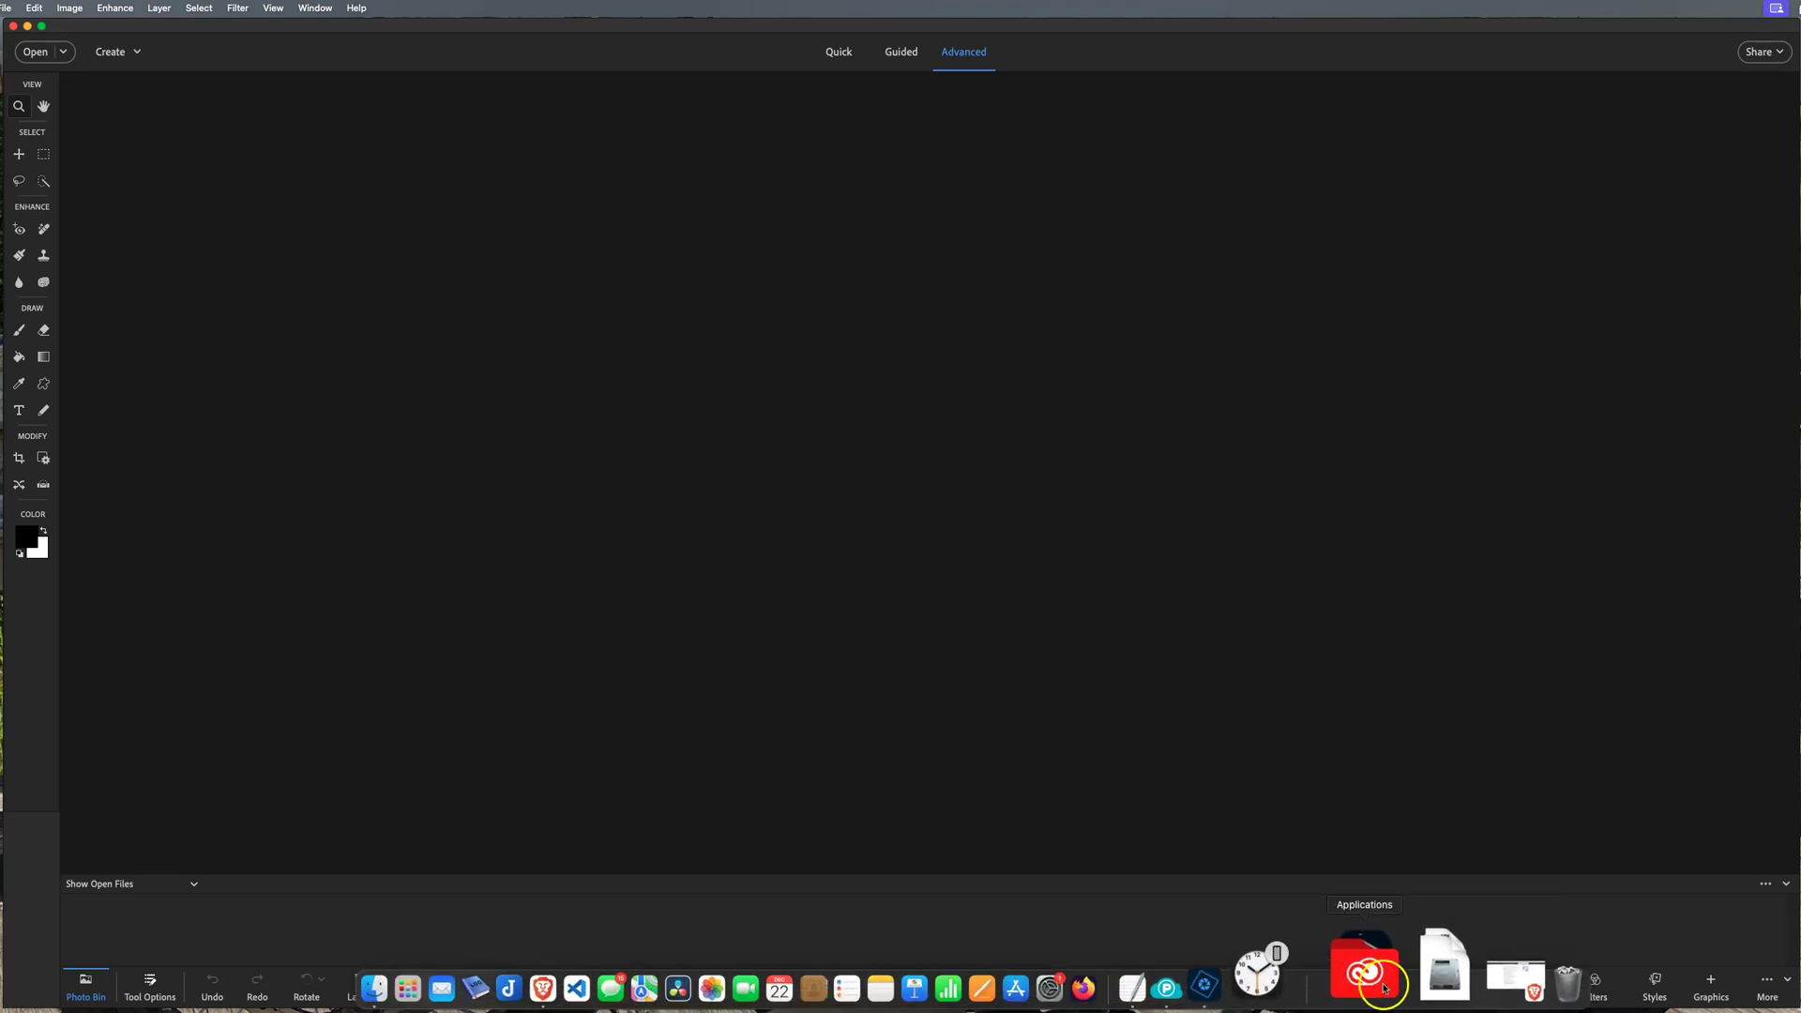
{"action": "left_click", "coordinate": [1380, 988]}
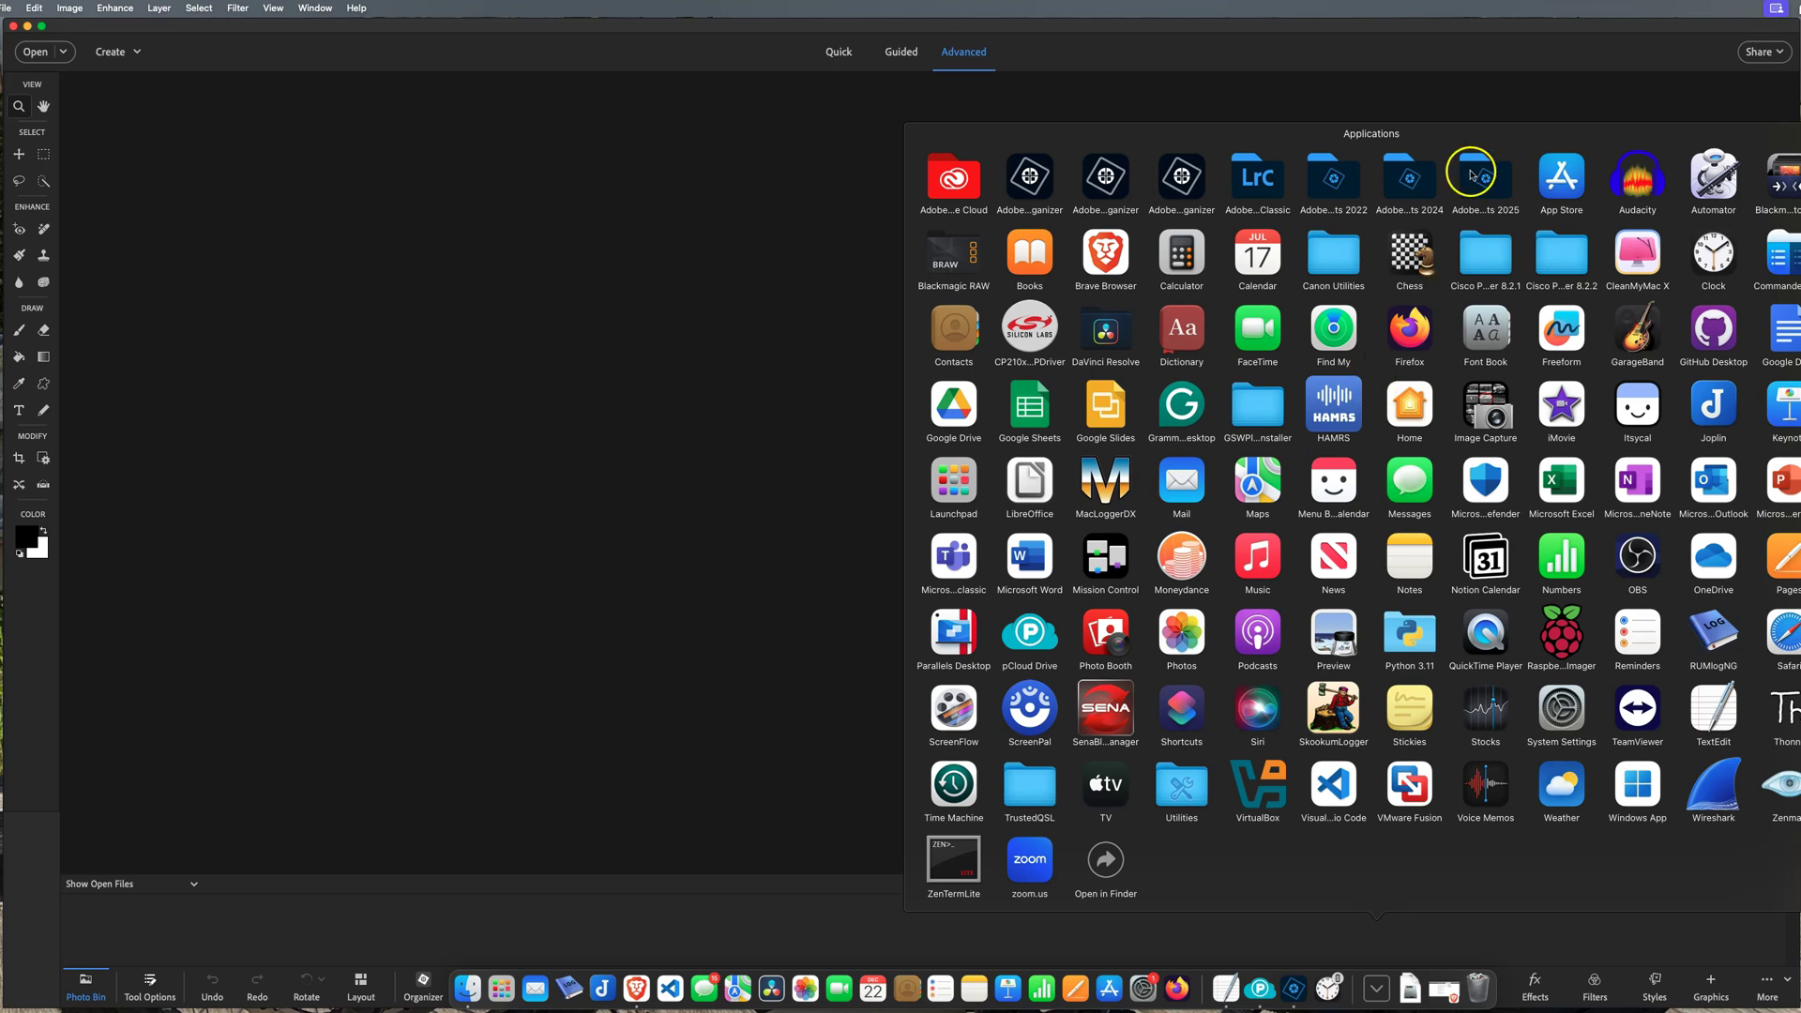
{"action": "left_click", "coordinate": [1472, 174]}
{"action": "left_click", "coordinate": [1288, 845]}
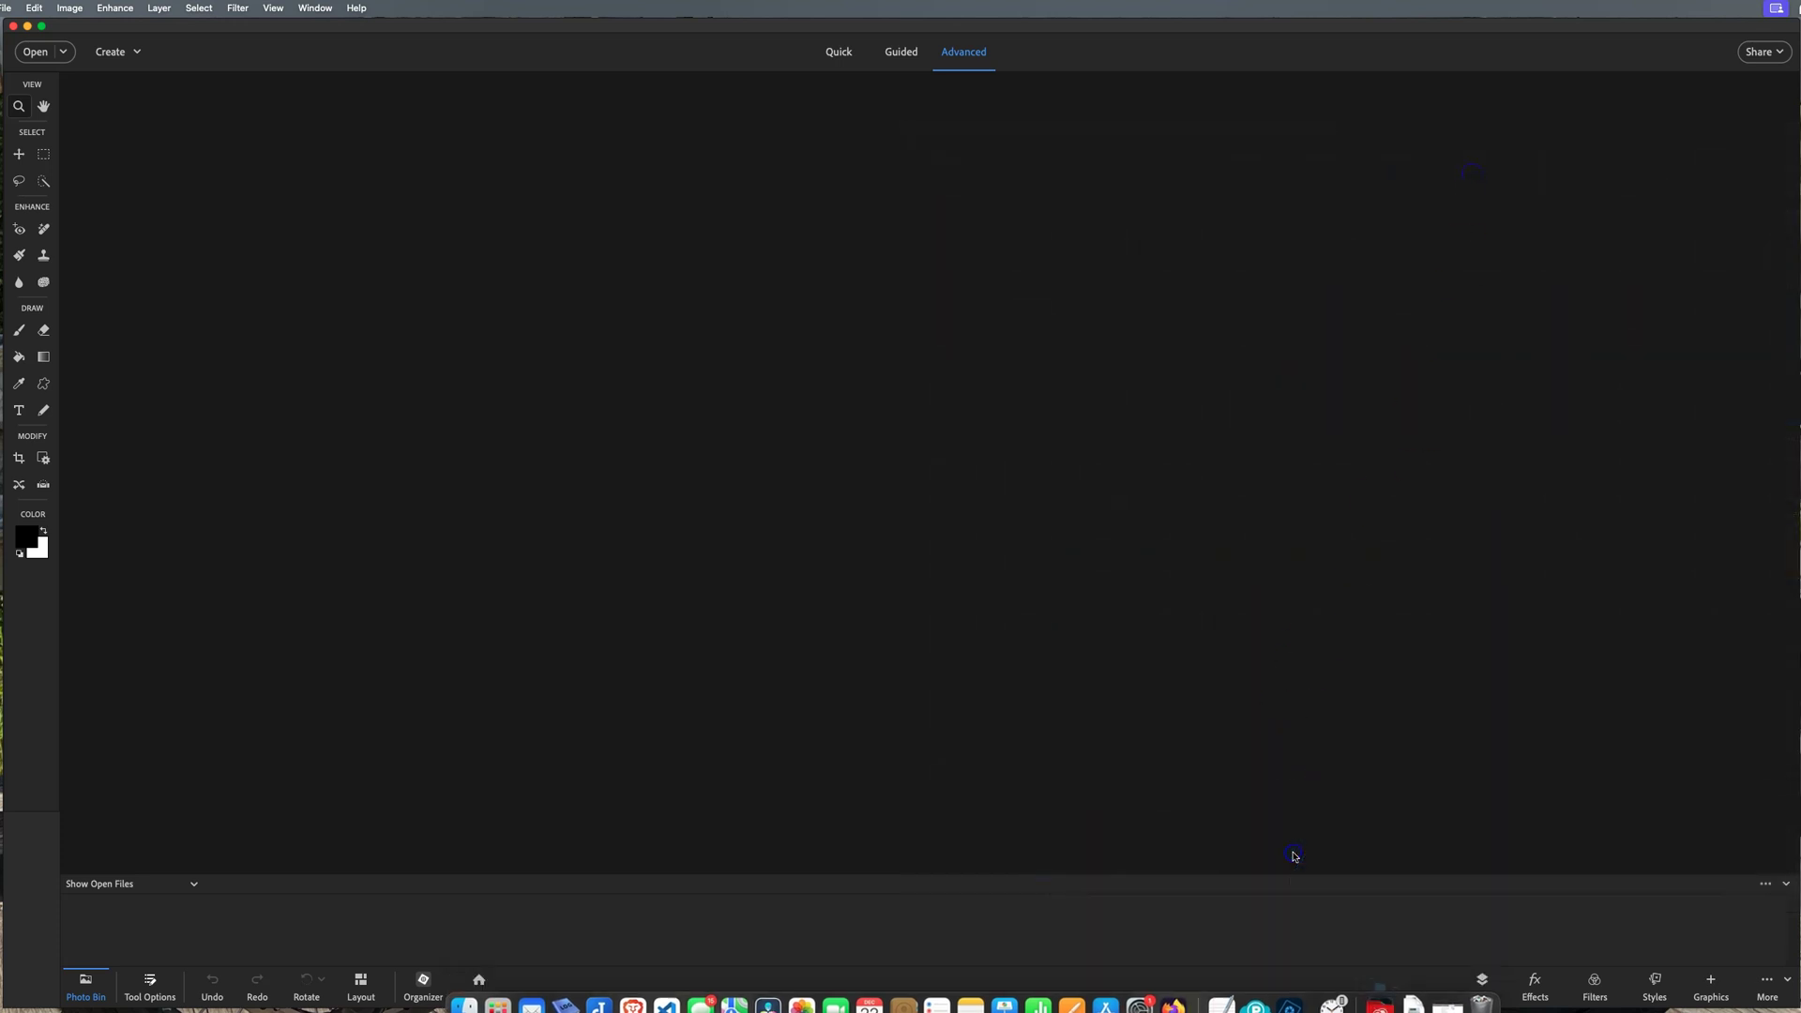
{"action": "left_click_drag", "start_coordinate": [1419, 228], "coordinate": [718, 130]}
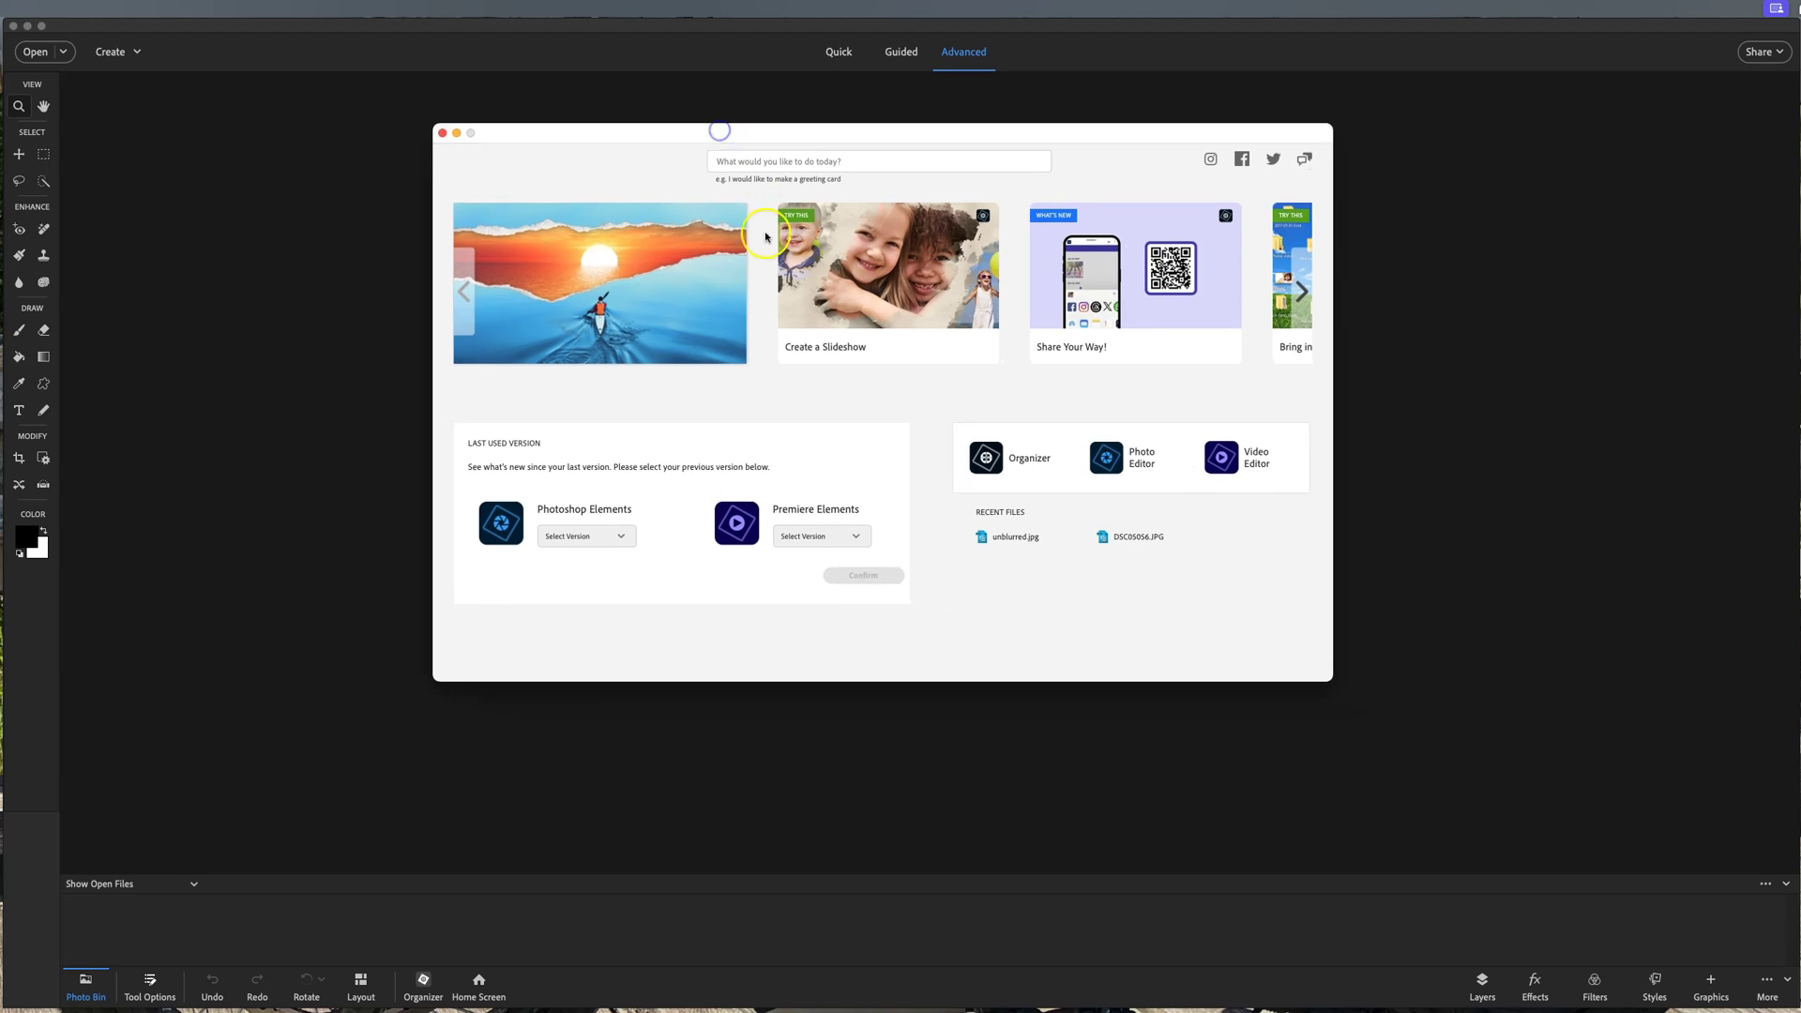
Launch the Organizer, cancel the Watched Folders import, and stretch its window to the full screen
{"action": "left_click", "coordinate": [996, 456]}
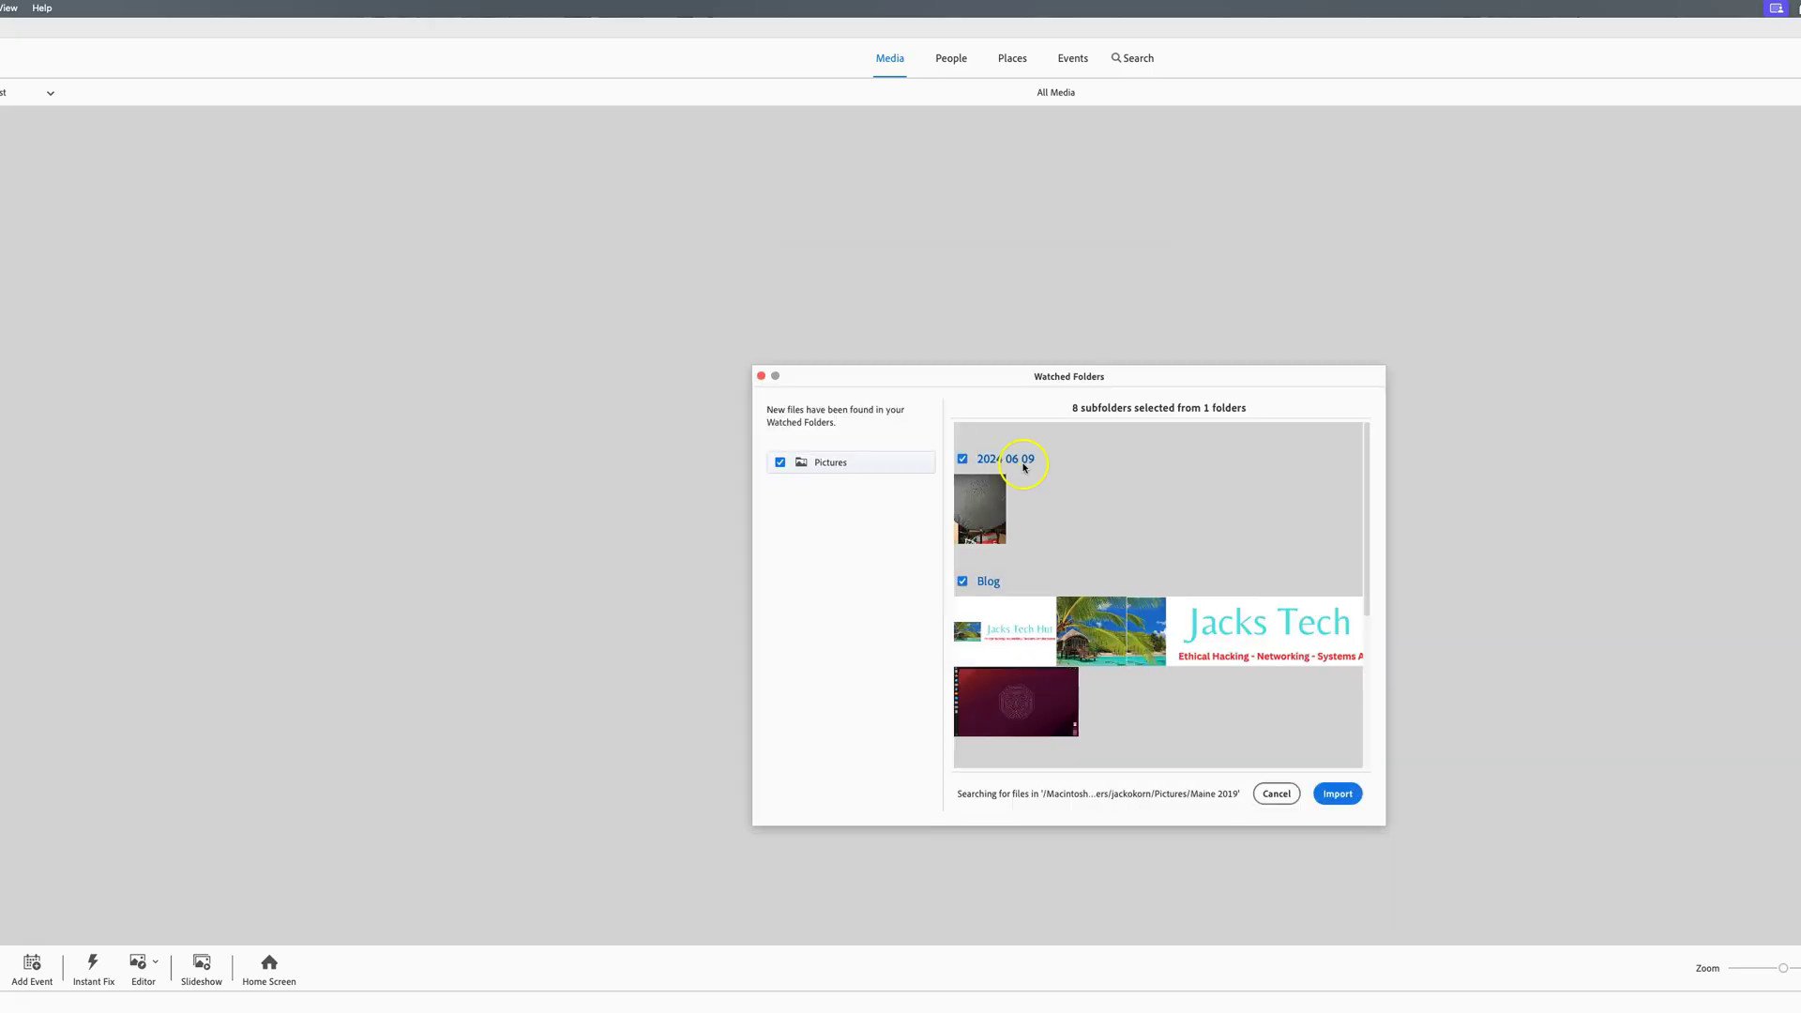
{"action": "left_click", "coordinate": [1276, 793]}
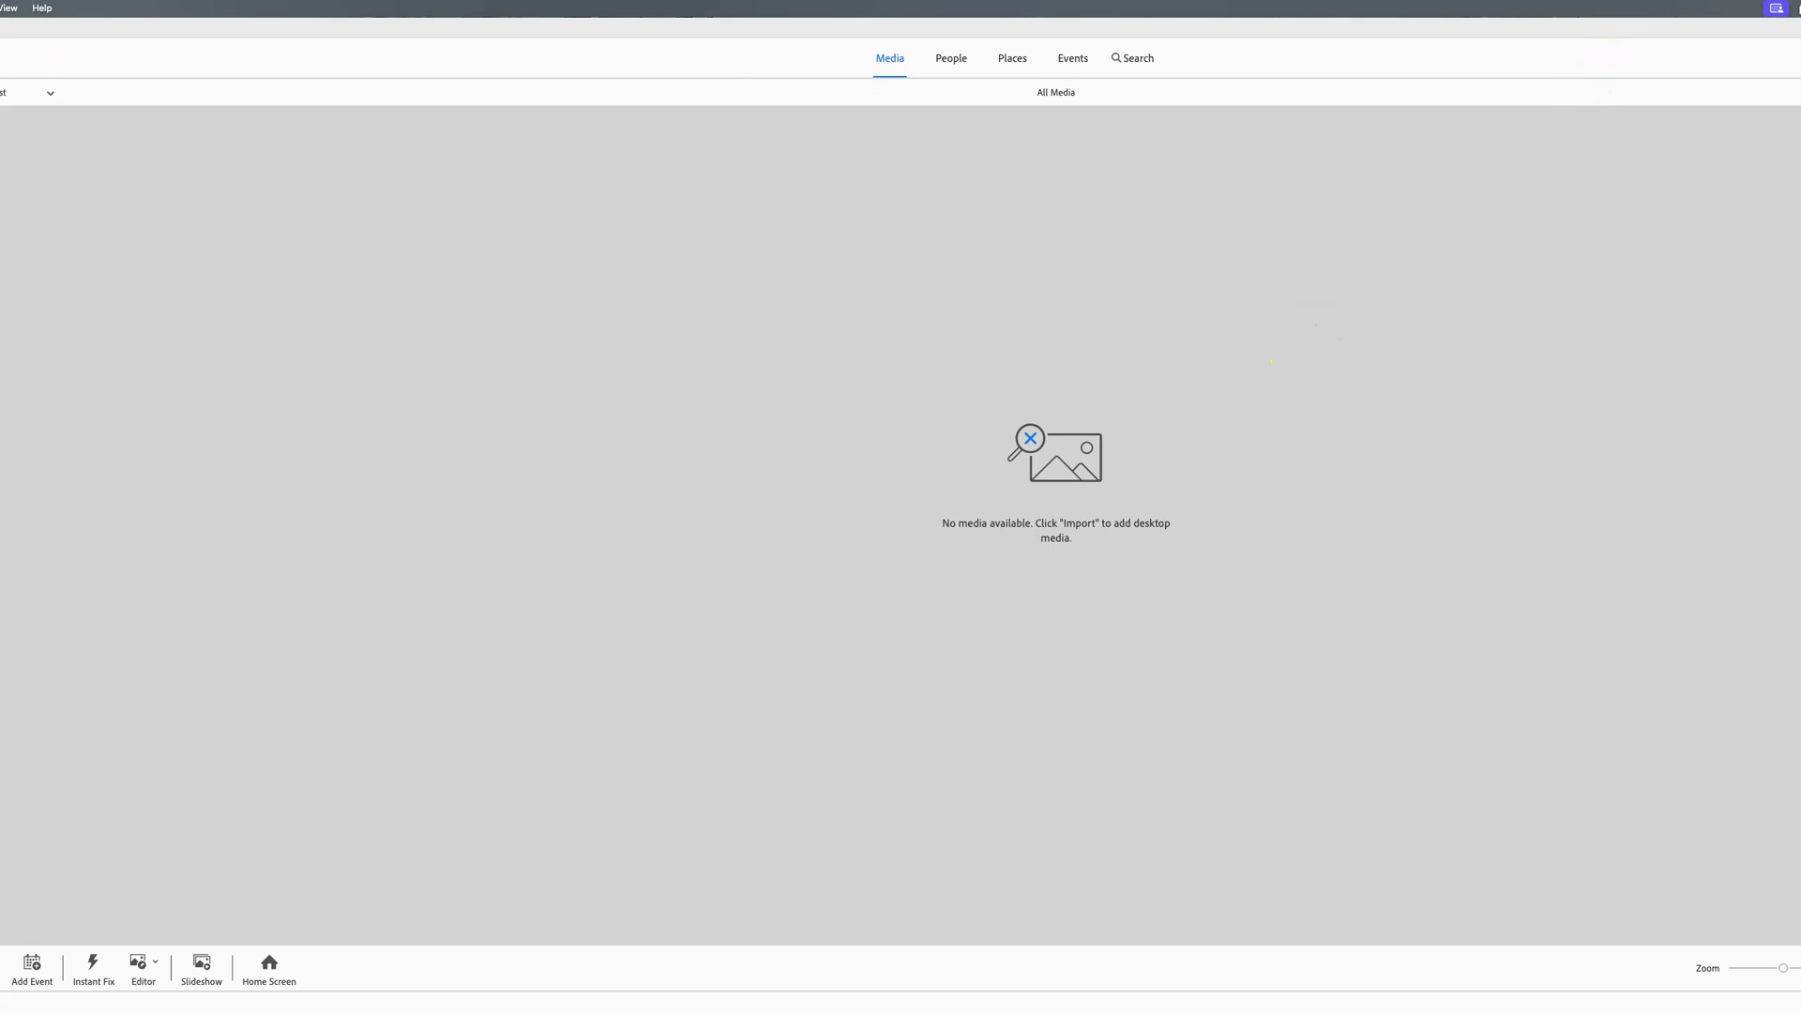
{"action": "left_click", "coordinate": [34, 28]}
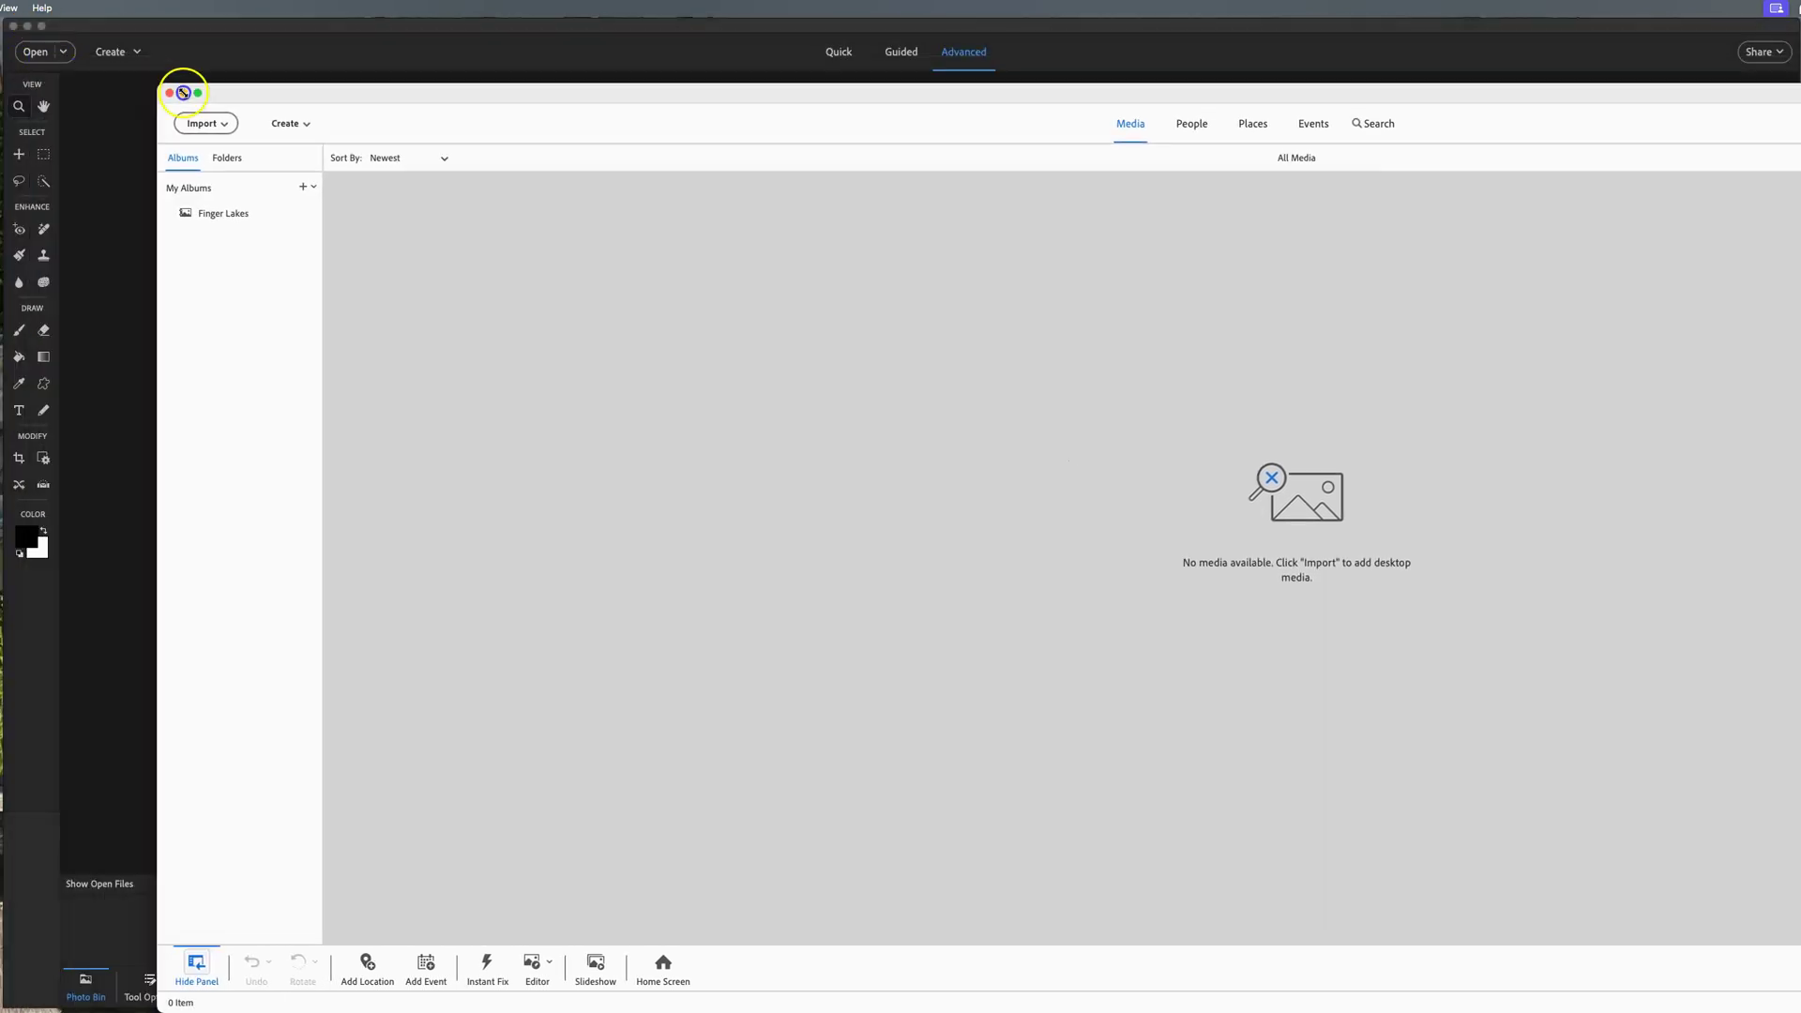
{"action": "left_click_drag", "start_coordinate": [0, 0], "coordinate": [25, 27]}
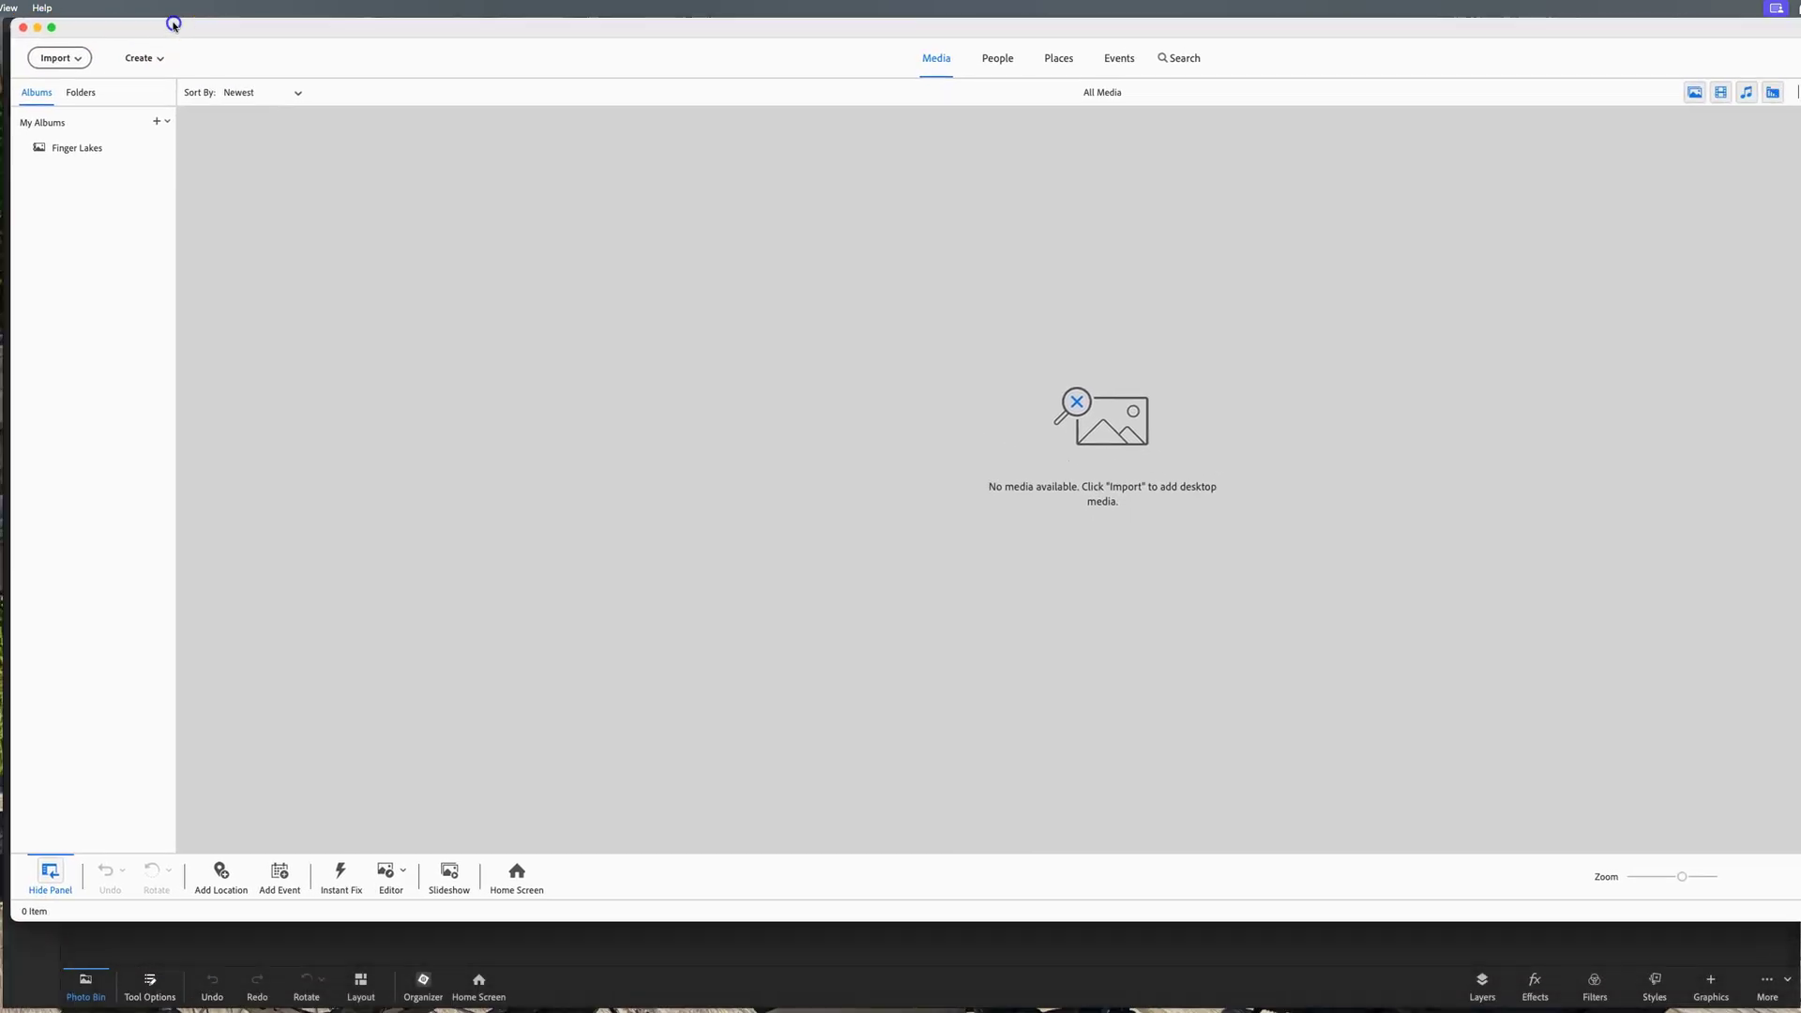
{"action": "left_click_drag", "start_coordinate": [173, 24], "coordinate": [164, 20]}
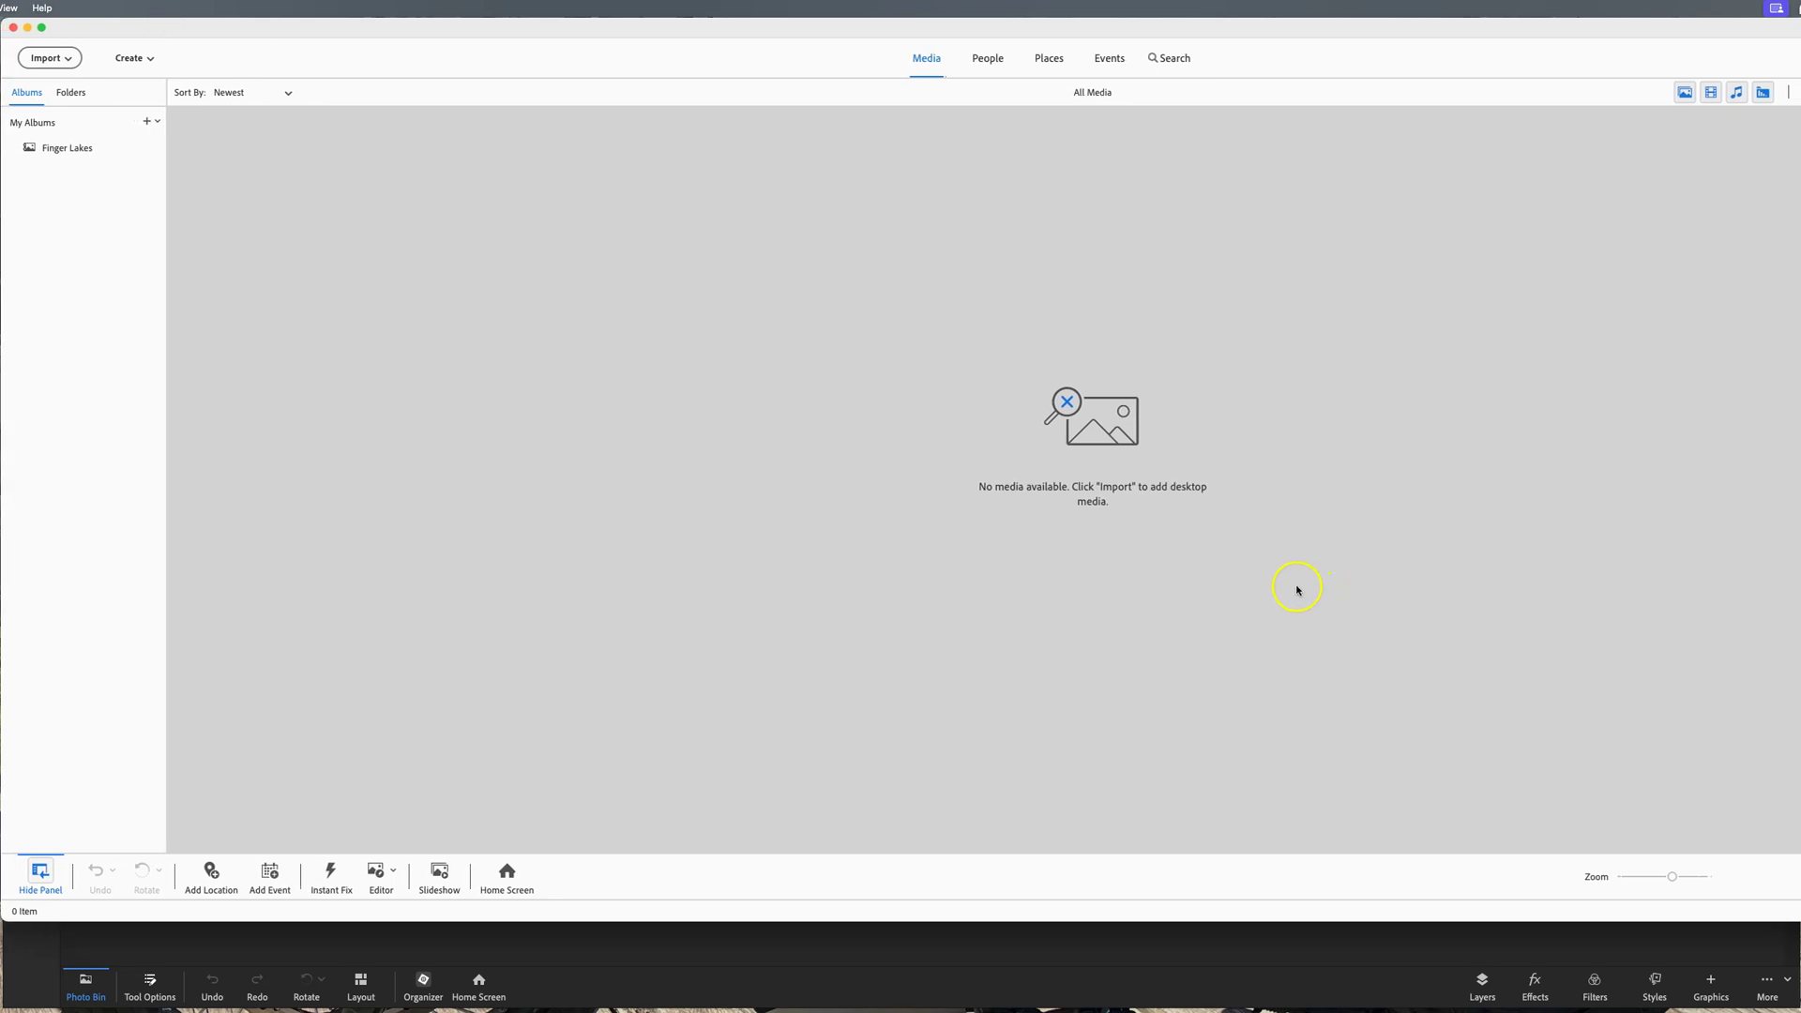
{"action": "left_click_drag", "start_coordinate": [1793, 921], "coordinate": [1794, 1002]}
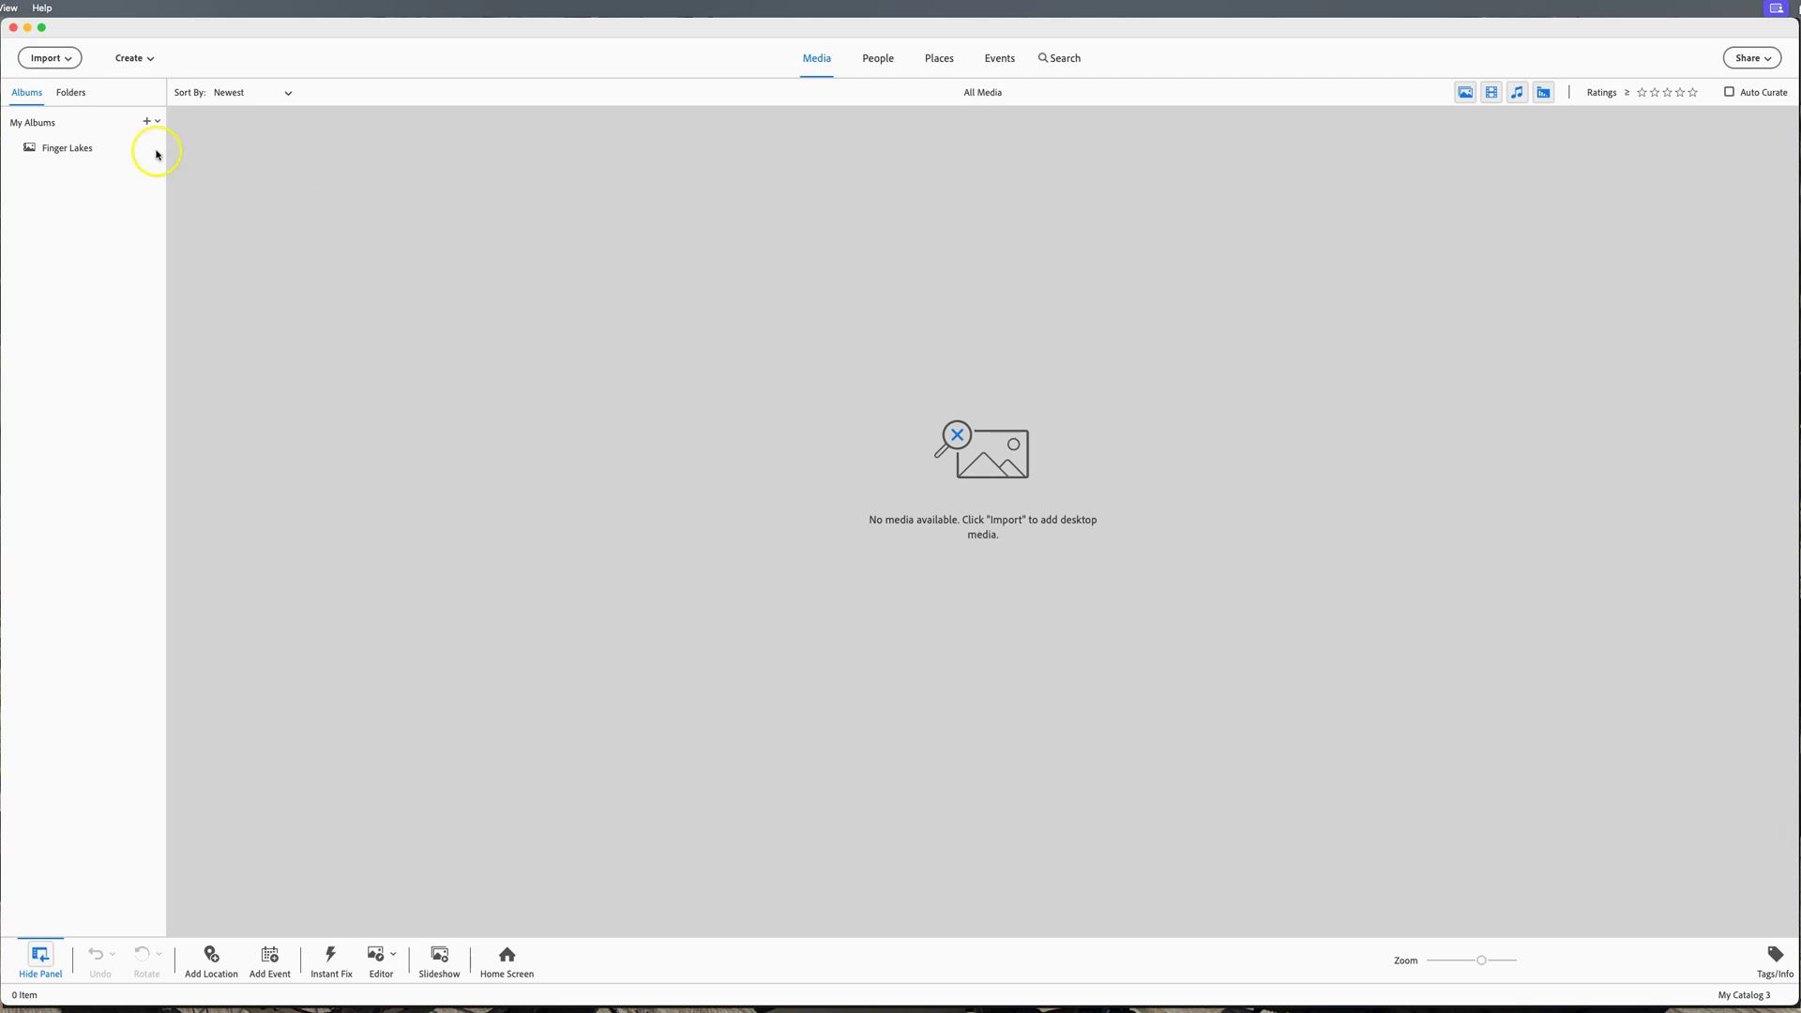
Start importing from files and folders and open the Maine 2019 folder
{"action": "left_click", "coordinate": [46, 60]}
{"action": "left_click", "coordinate": [53, 88]}
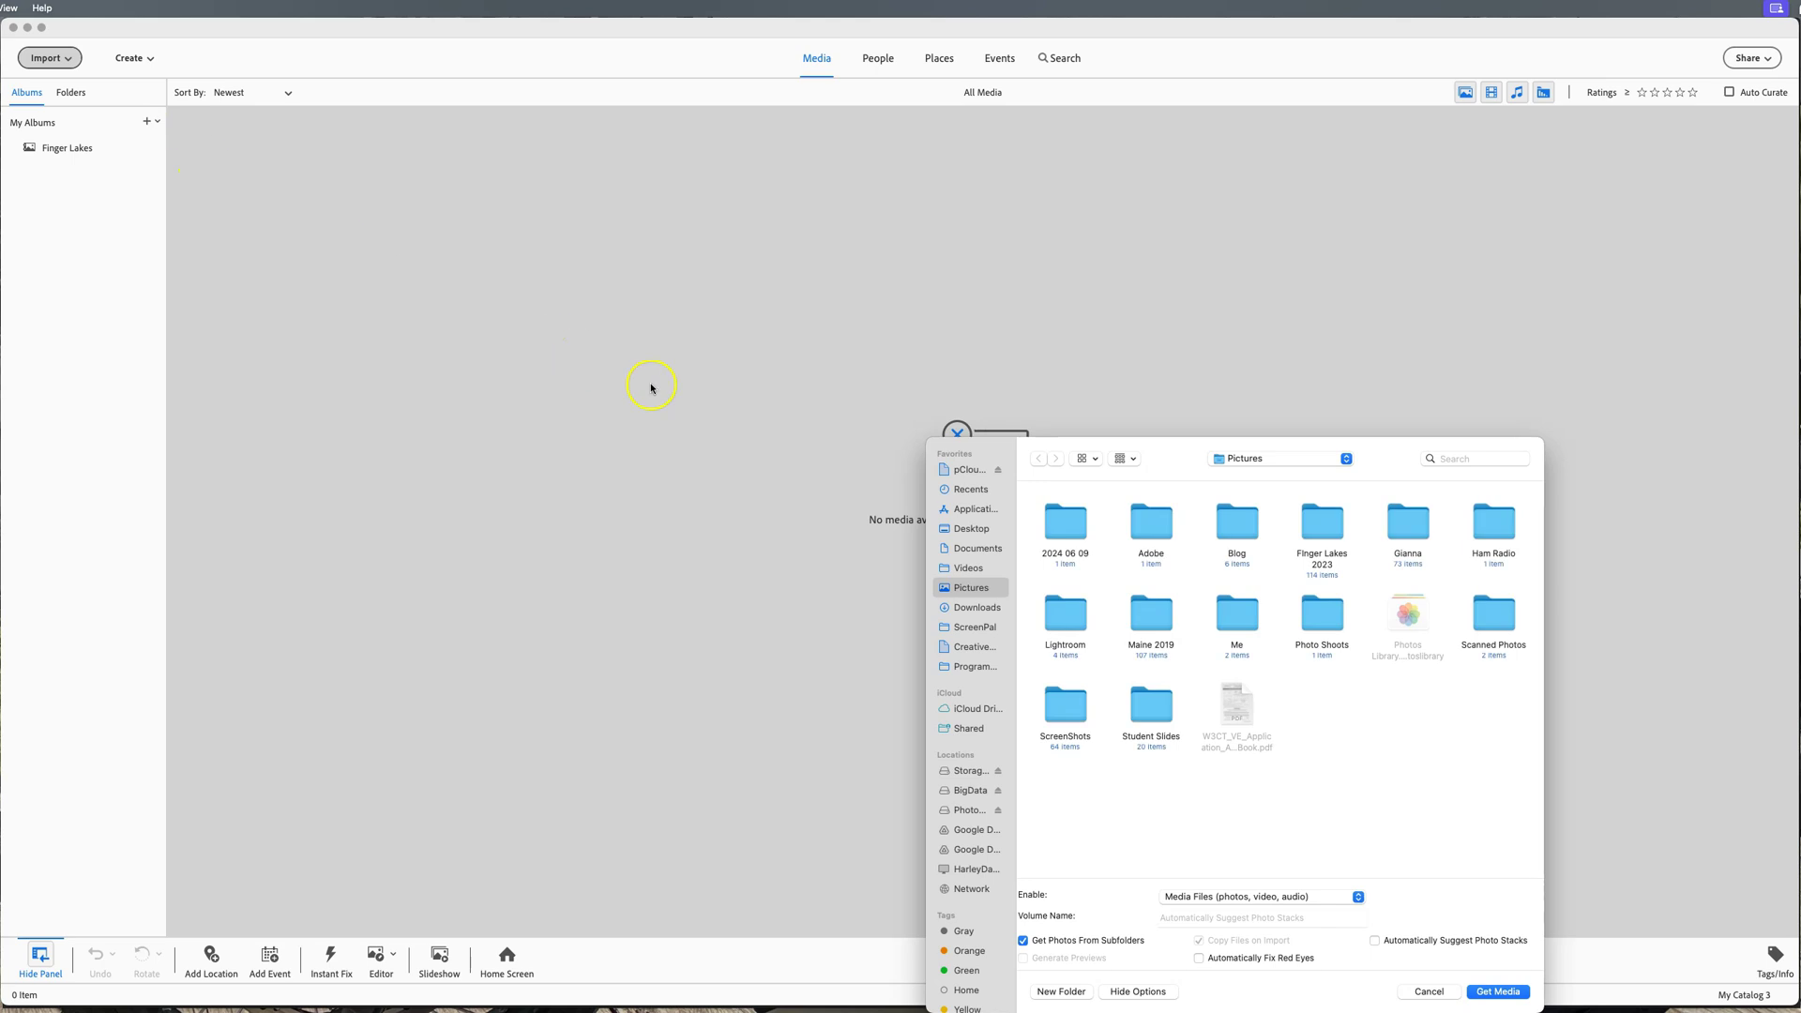
{"action": "left_click_drag", "start_coordinate": [1179, 450], "coordinate": [953, 248]}
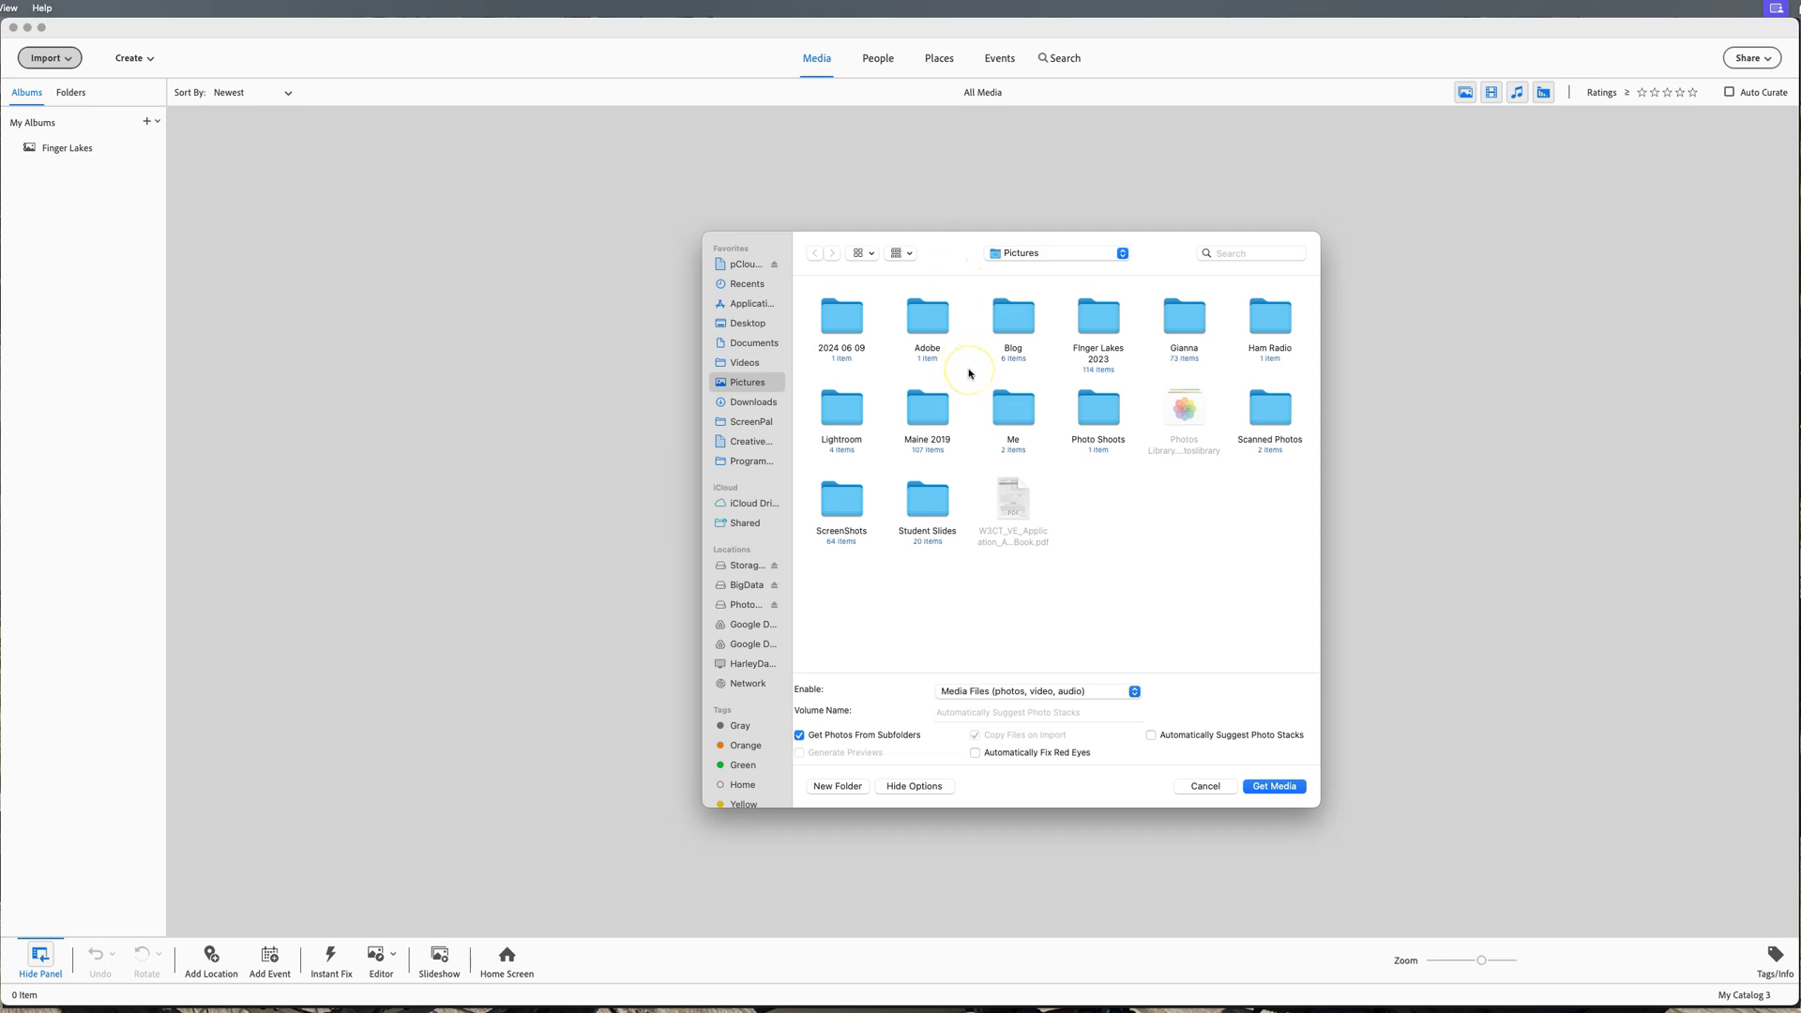
{"action": "double_click", "coordinate": [933, 408]}
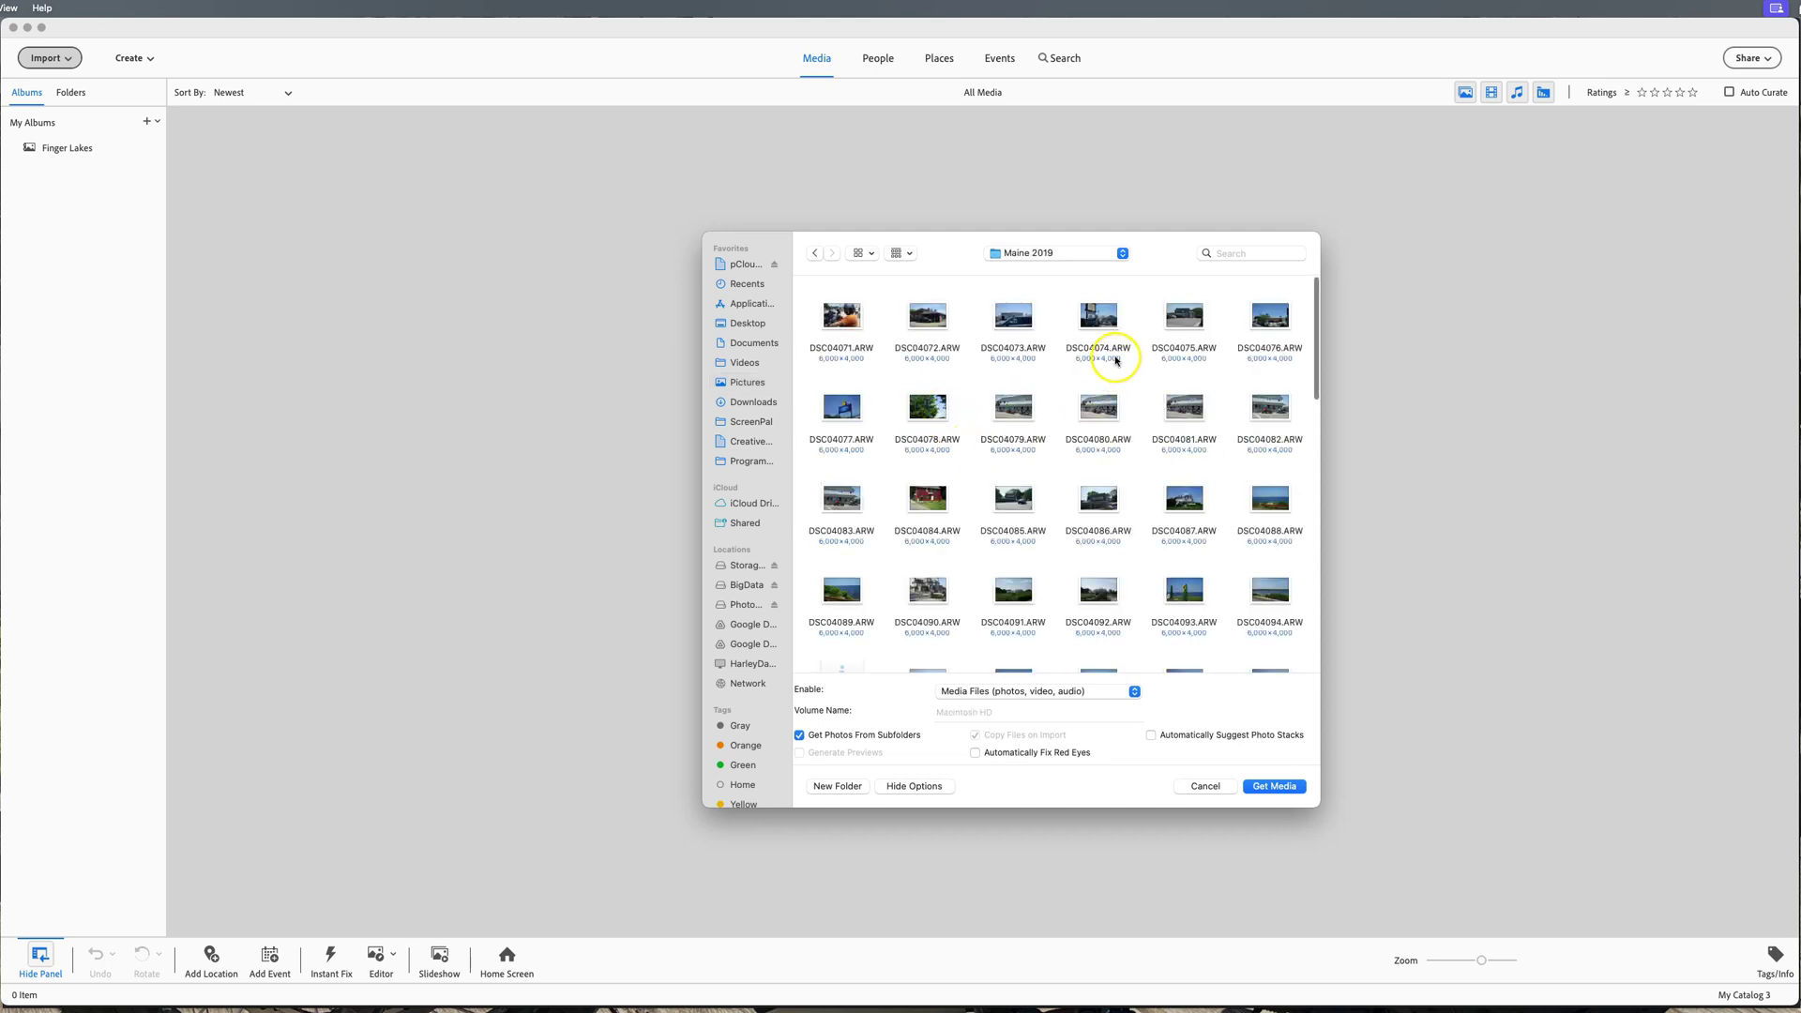
Select every photo in Maine 2019 with Cmd+A and bring them in with Get Media
{"action": "left_click", "coordinate": [1099, 315]}
{"action": "left_click", "coordinate": [1190, 321]}
{"action": "left_click", "coordinate": [1263, 328]}
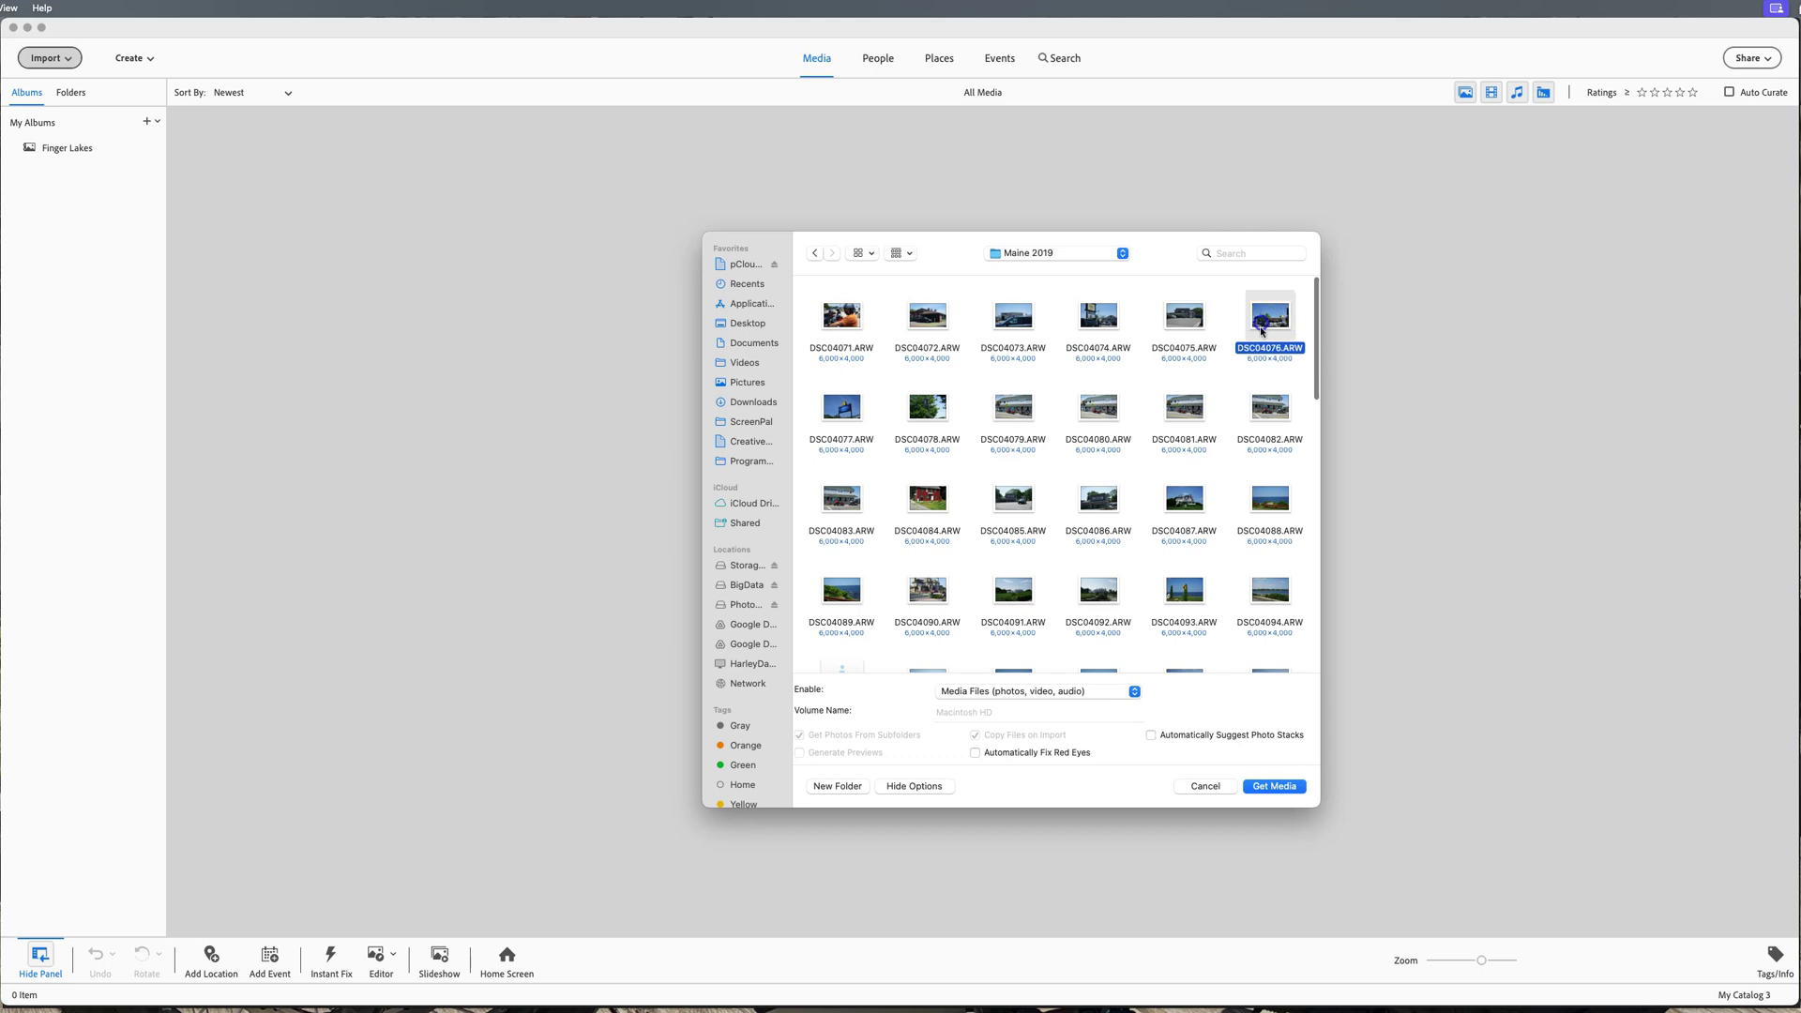
{"action": "left_click", "coordinate": [1267, 413]}
{"action": "left_click", "coordinate": [1175, 416]}
{"action": "left_click", "coordinate": [1105, 418]}
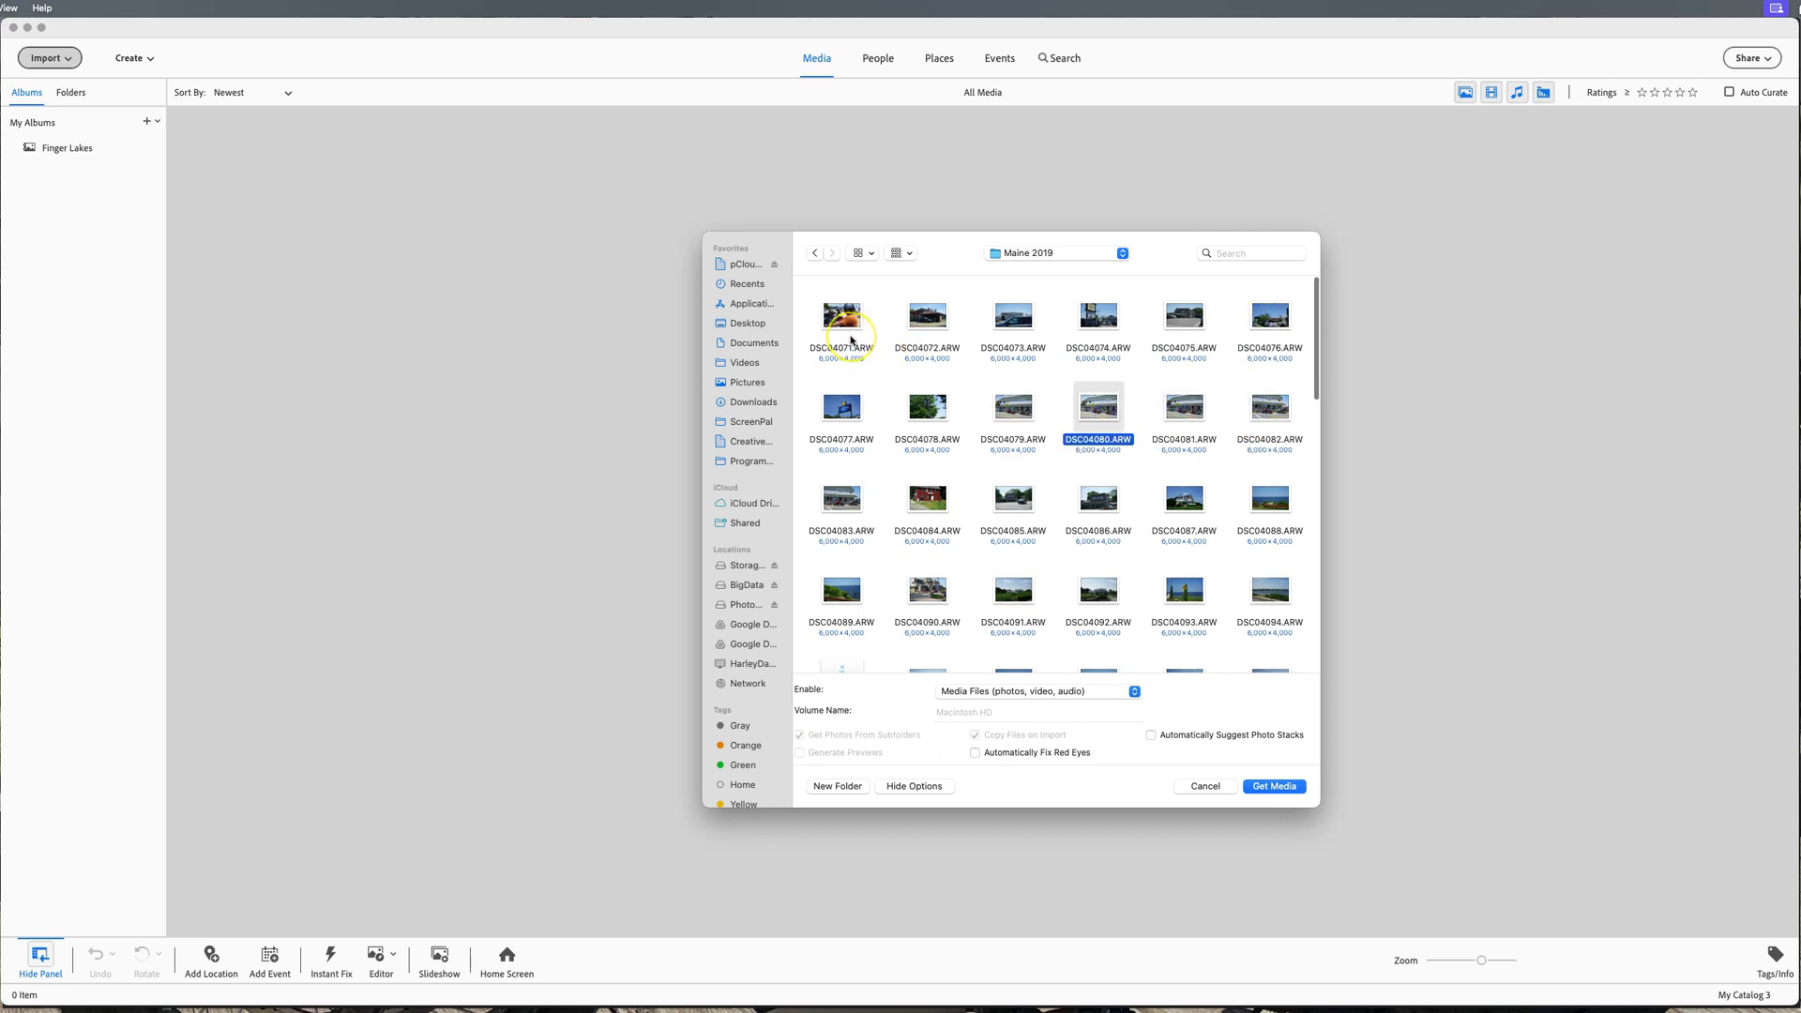
{"action": "left_click", "coordinate": [851, 340]}
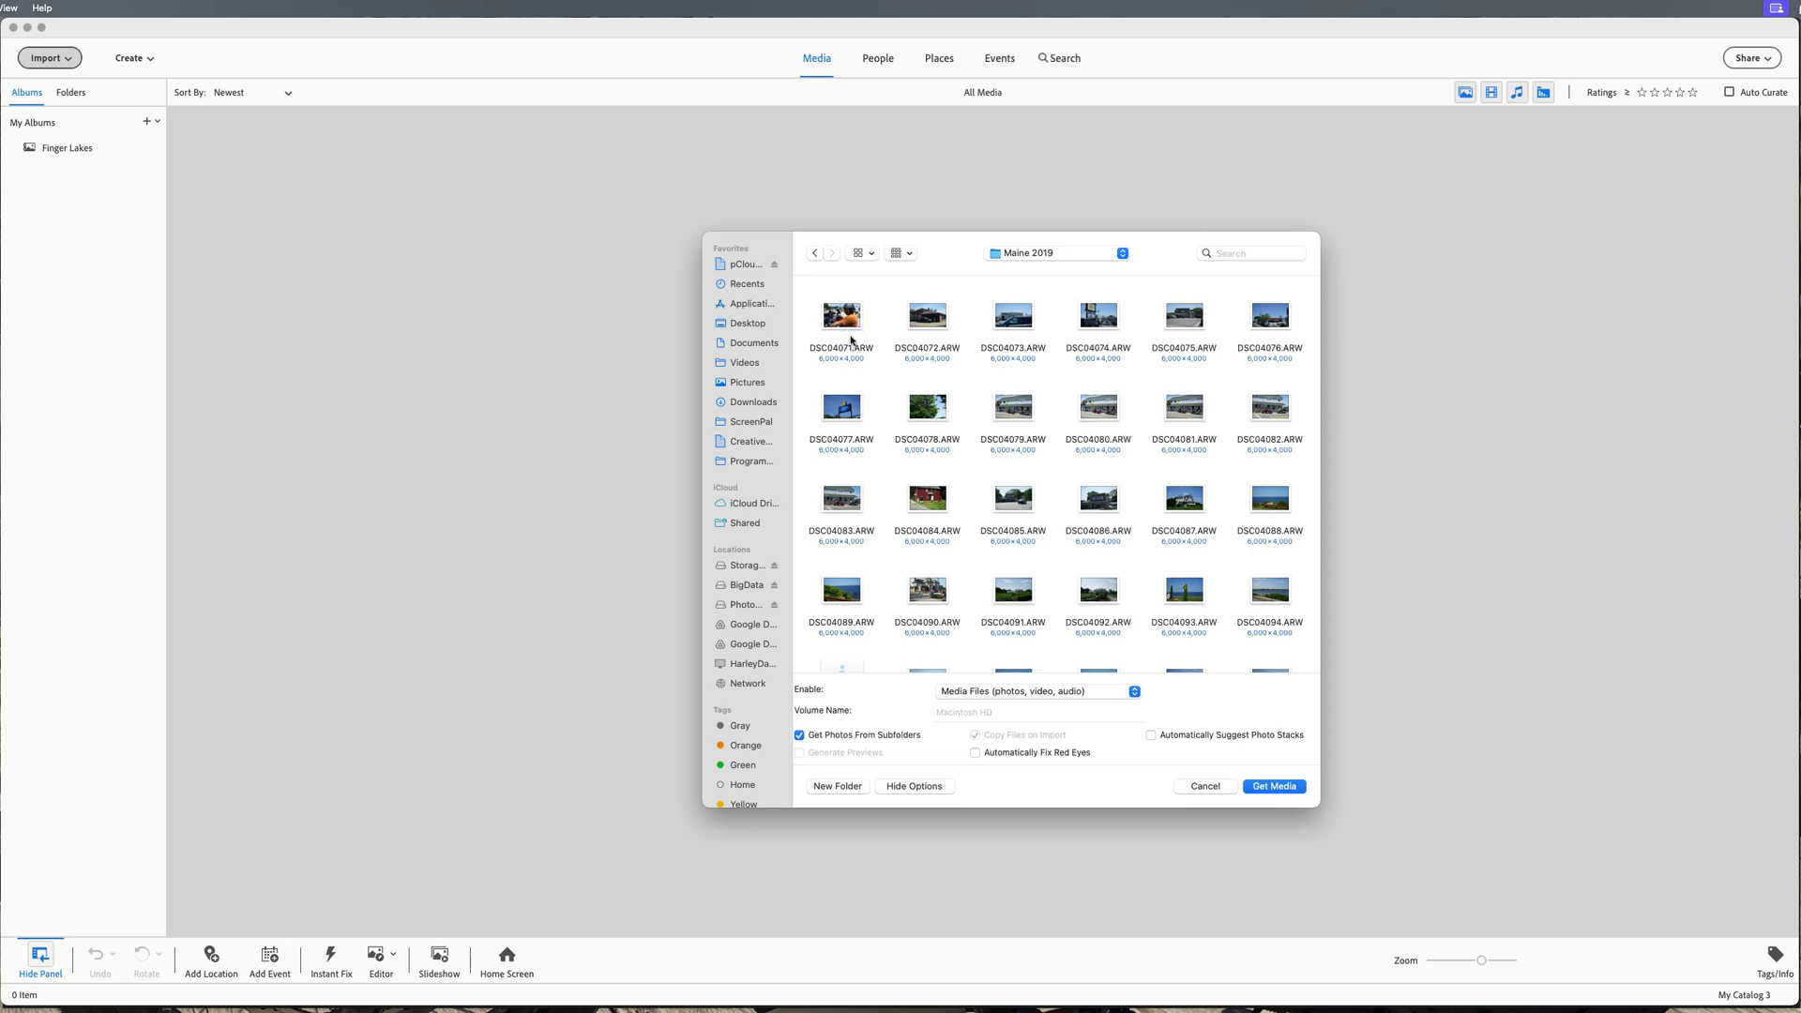
{"action": "key", "text": "super+a"}
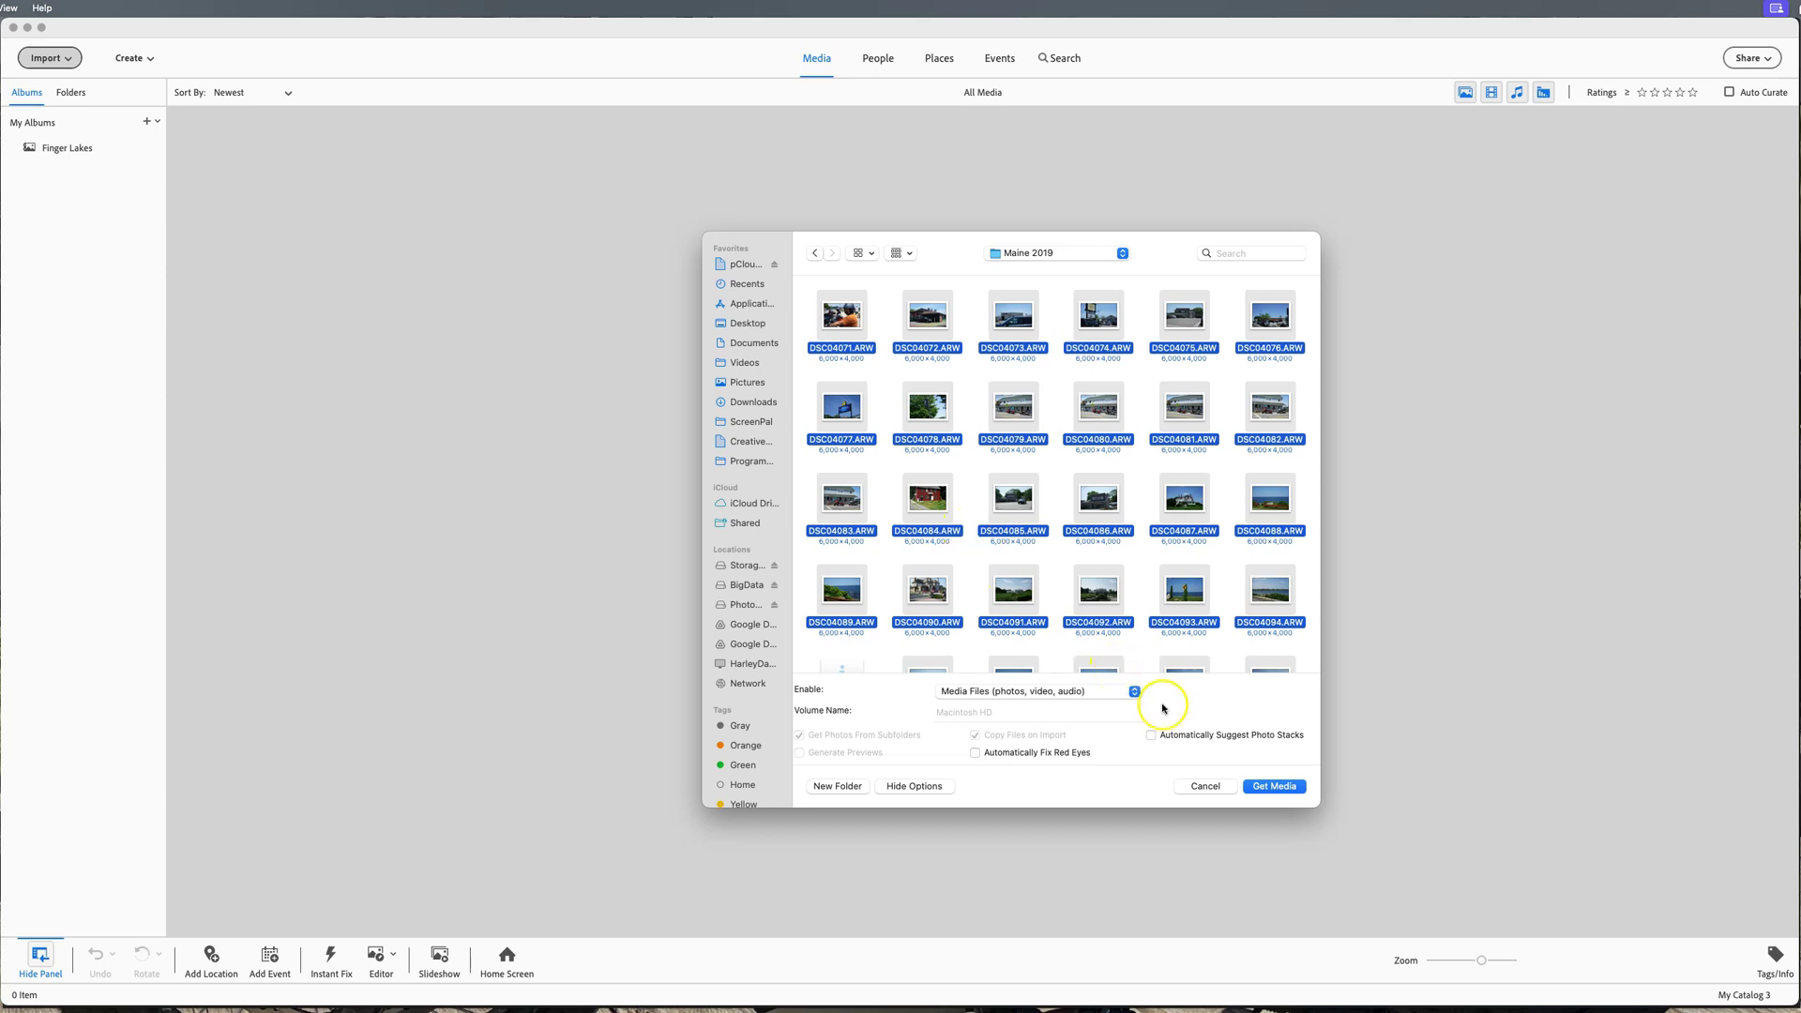
{"action": "left_click", "coordinate": [1272, 788]}
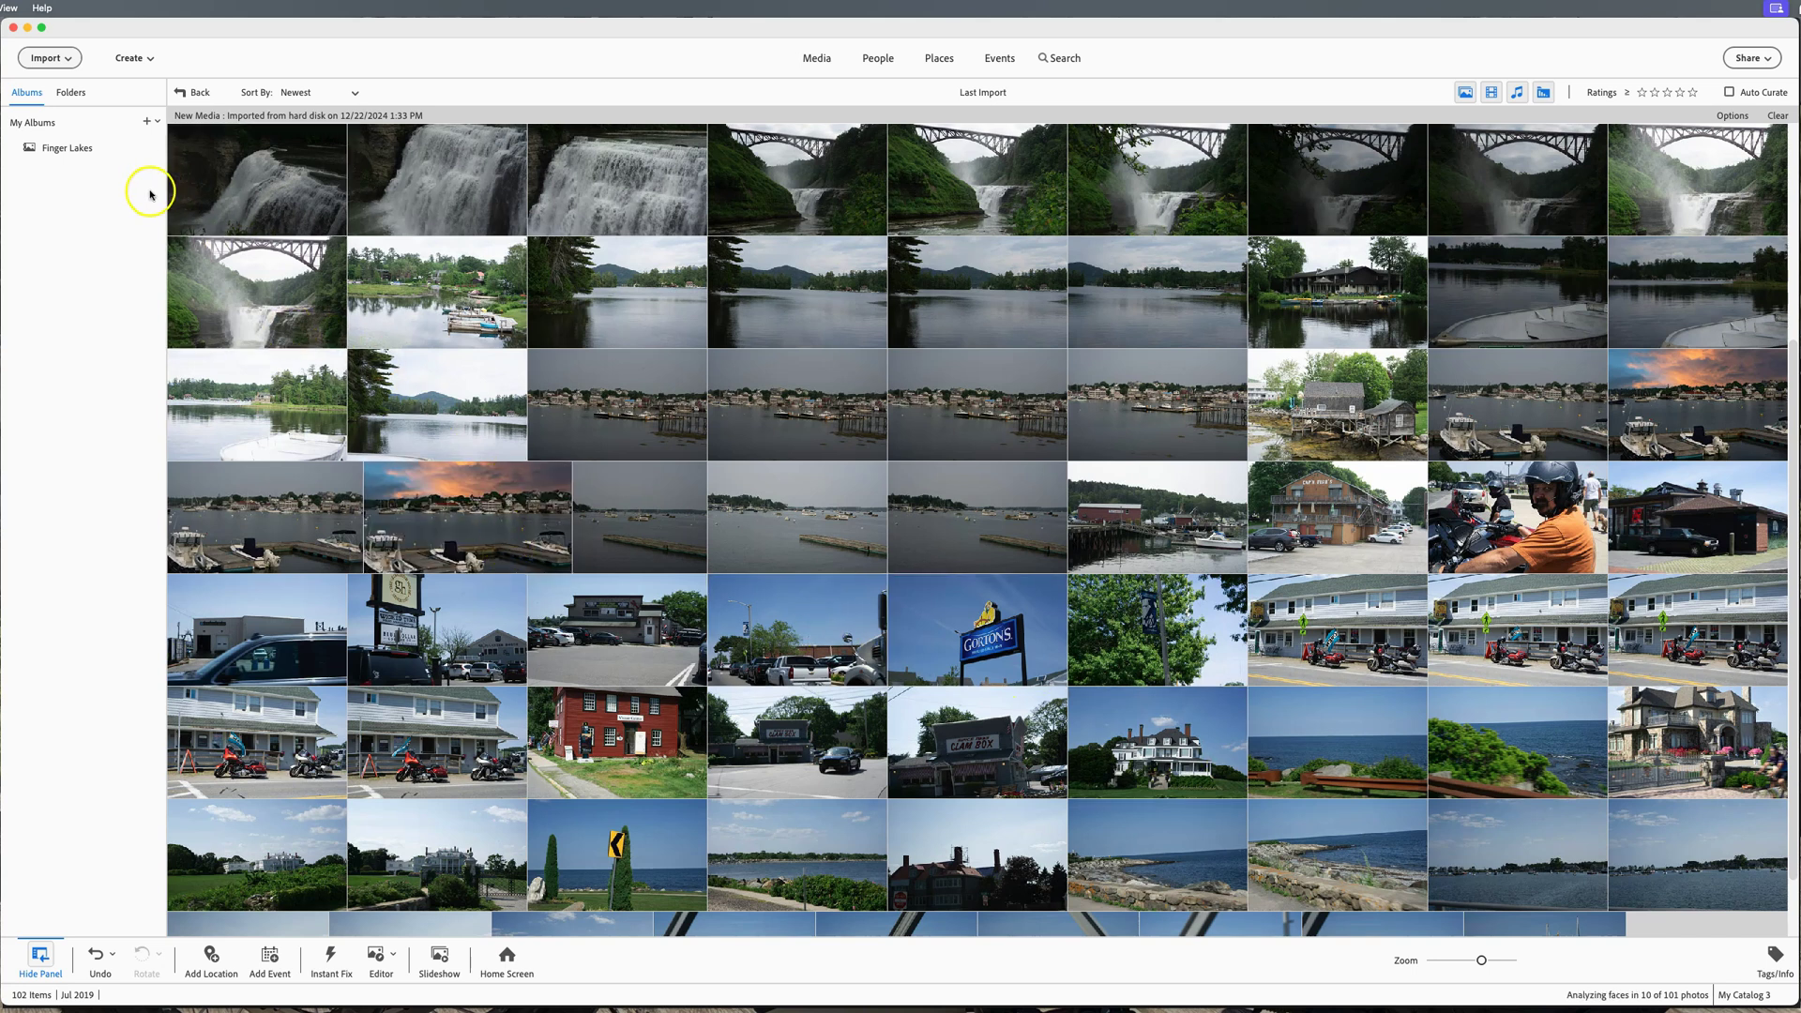
Select all 102 imported photos, starting from the first waterfall thumbnail, with Cmd+A
{"action": "left_click", "coordinate": [235, 163]}
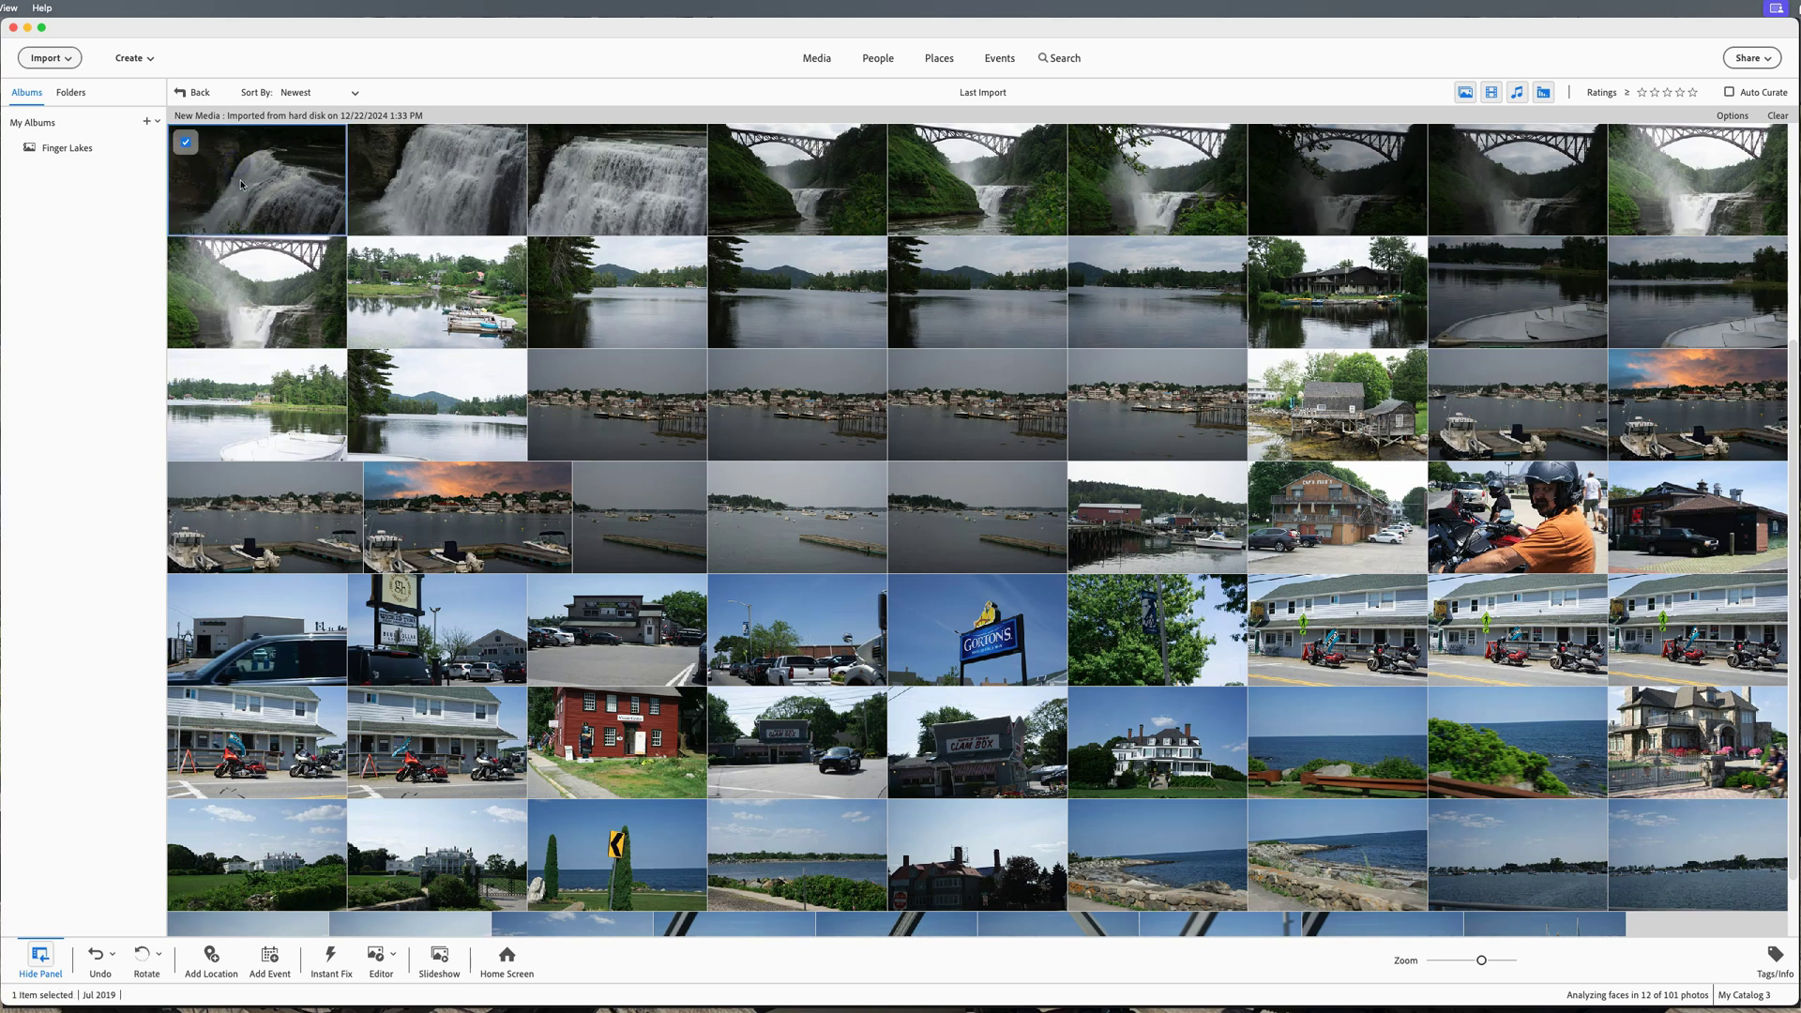
{"action": "key", "text": "super+a"}
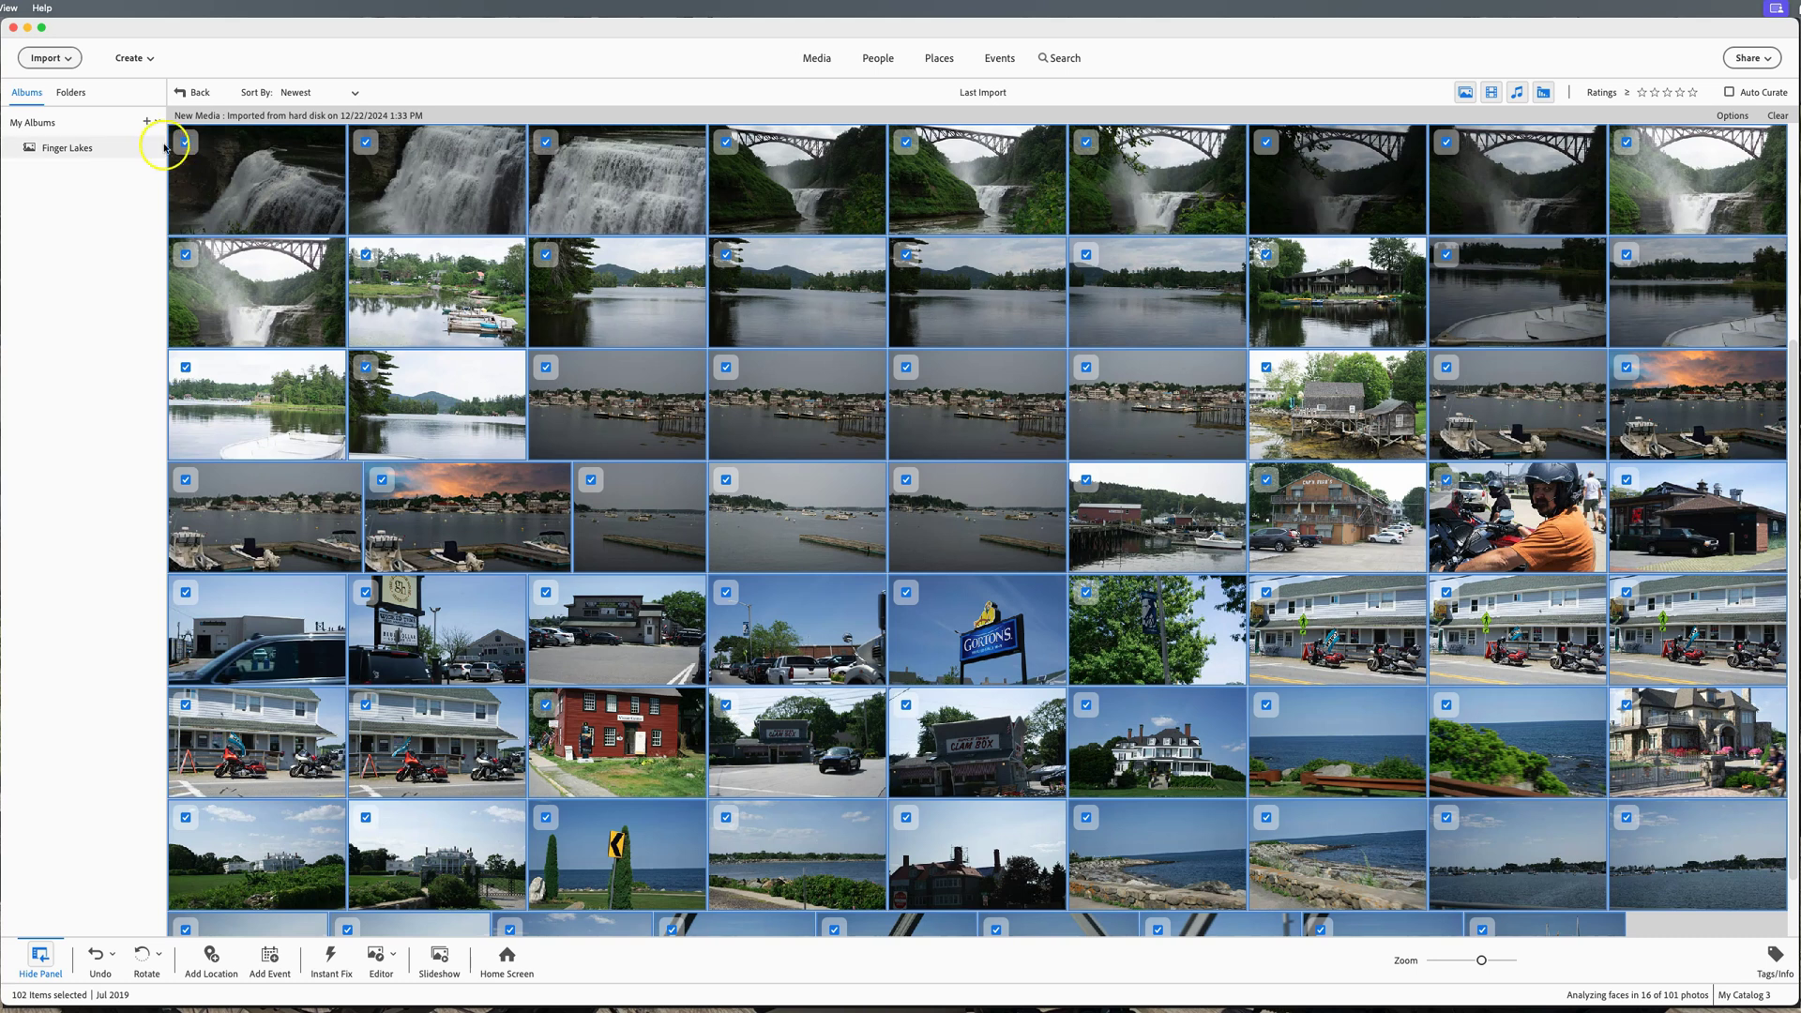
Create a New Album named '2019 Maine Motorcycle Trip' from the selected photos
{"action": "left_click", "coordinate": [157, 121]}
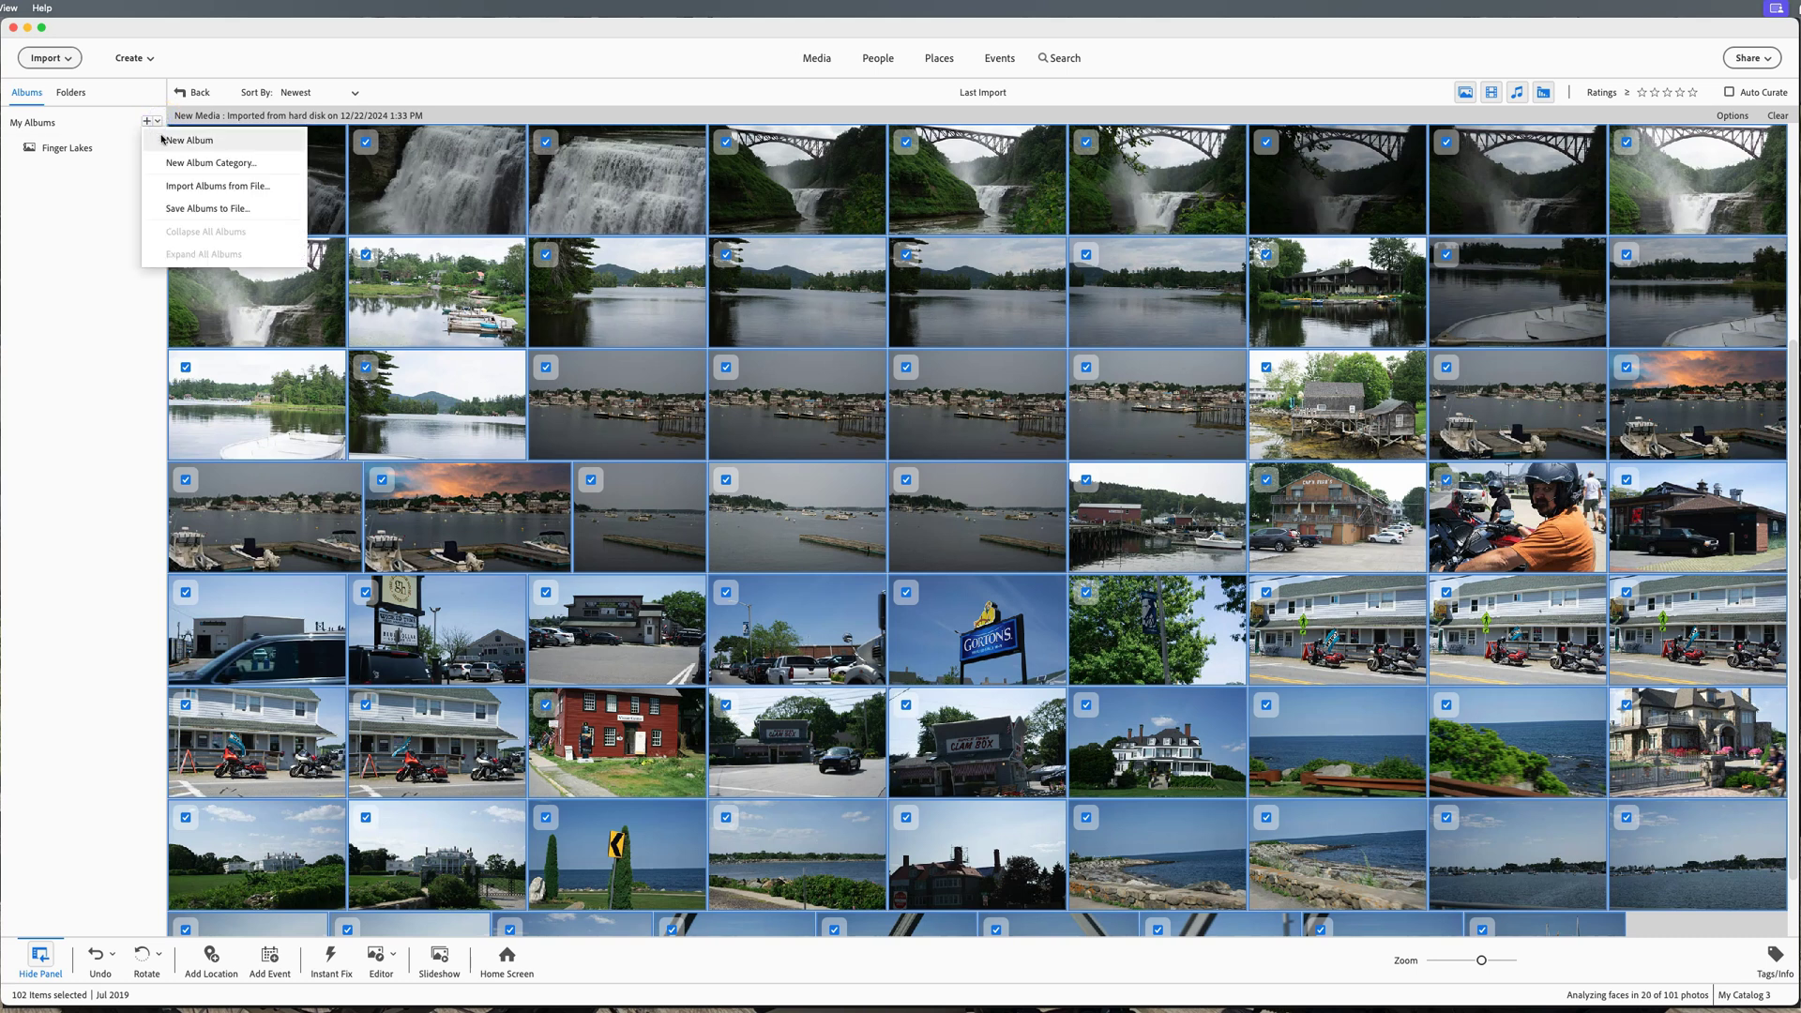
{"action": "left_click", "coordinate": [164, 141]}
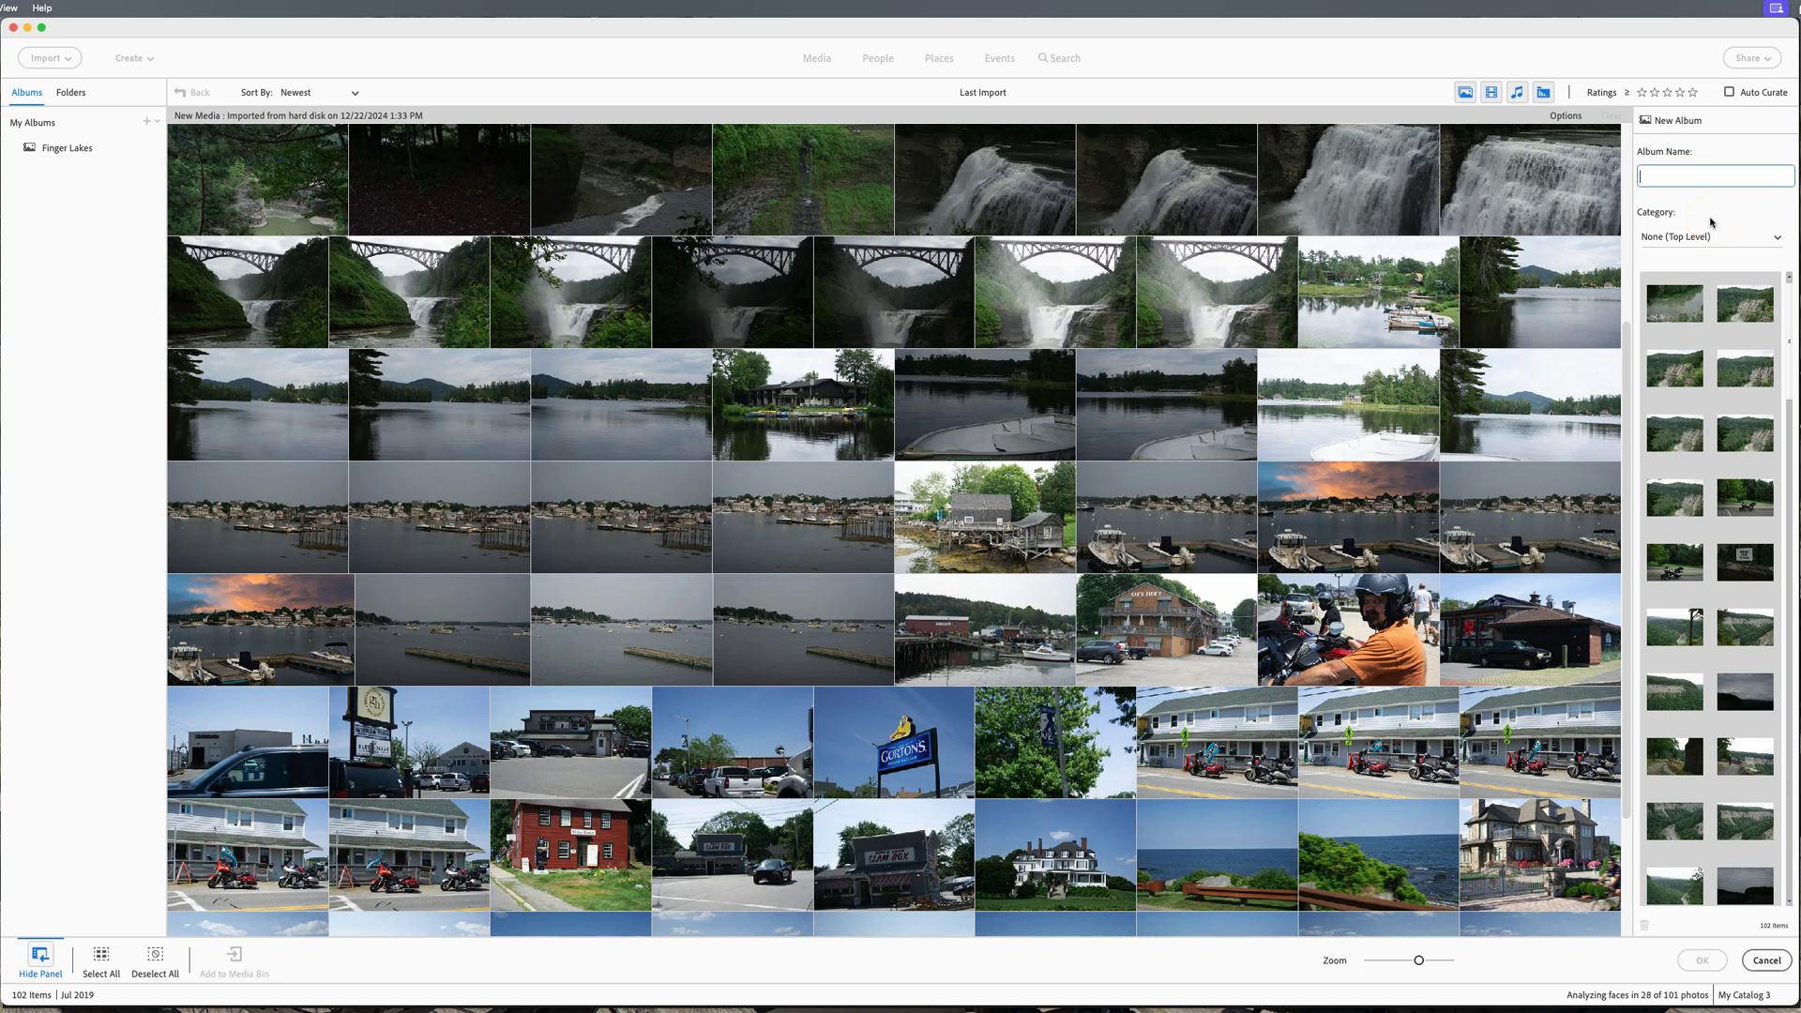
{"action": "type", "text": "2019 Maine Motorcycle Trip"}
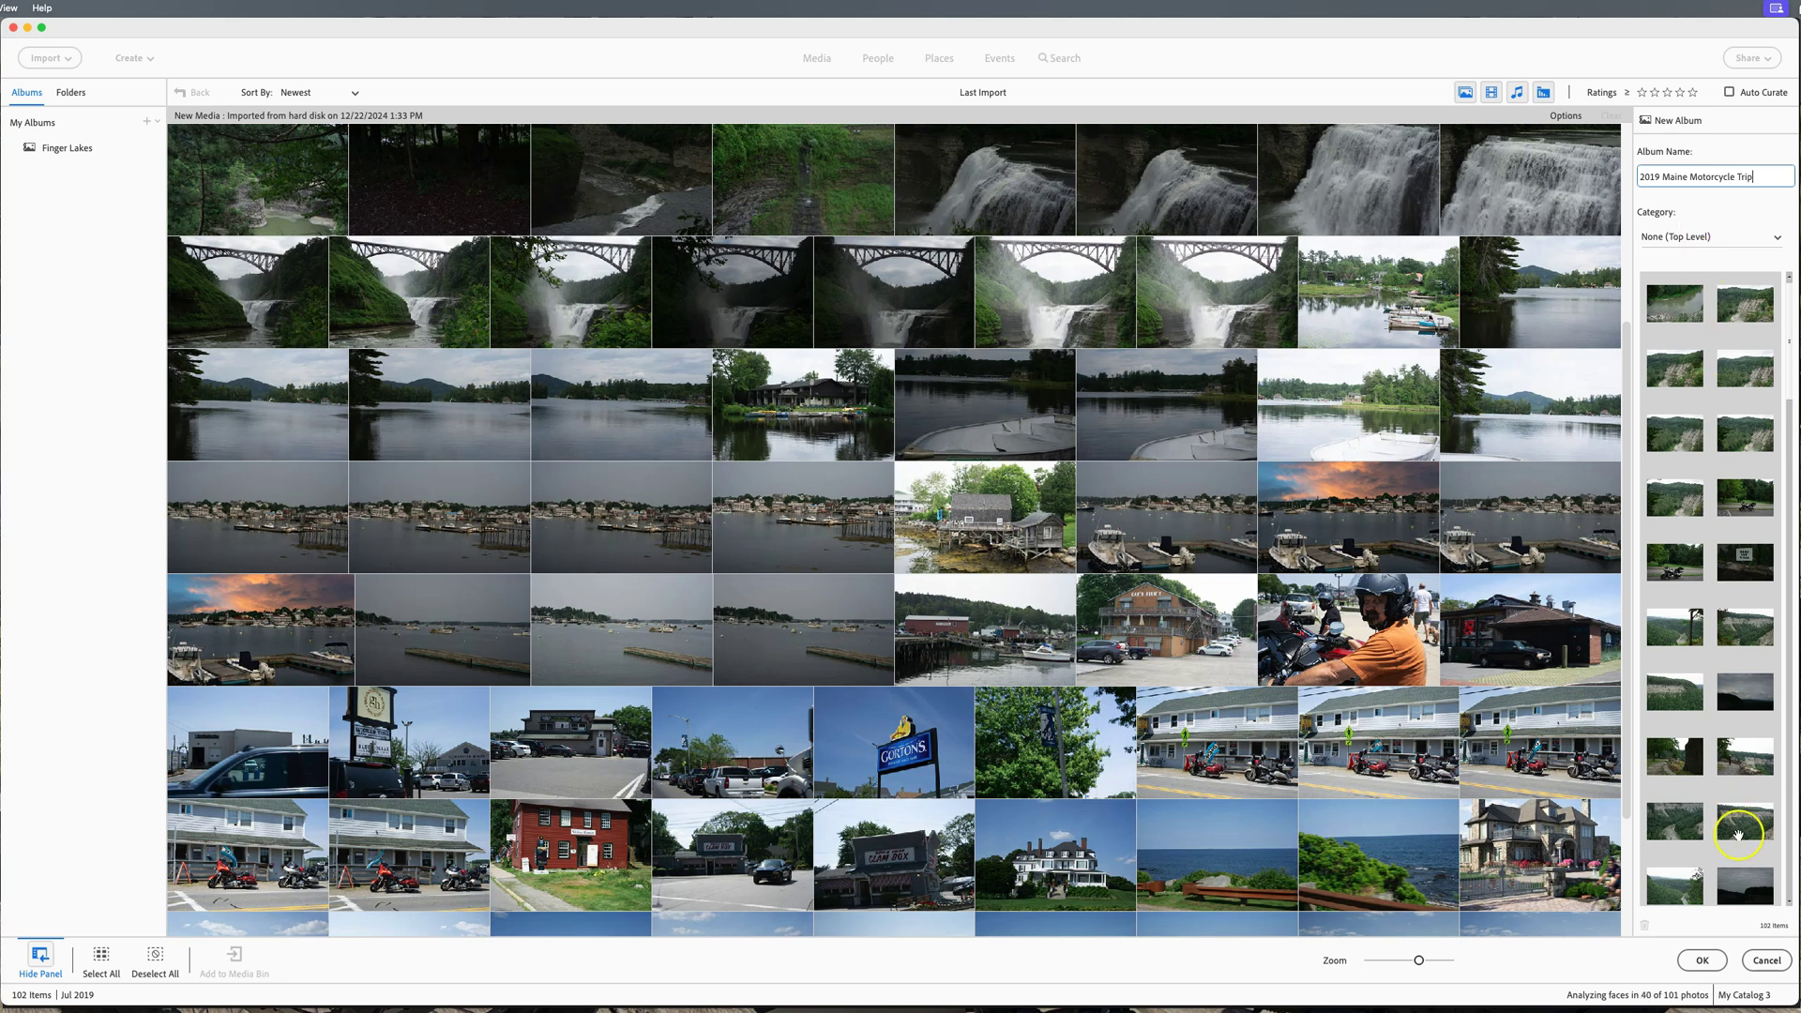
{"action": "left_click", "coordinate": [1703, 961]}
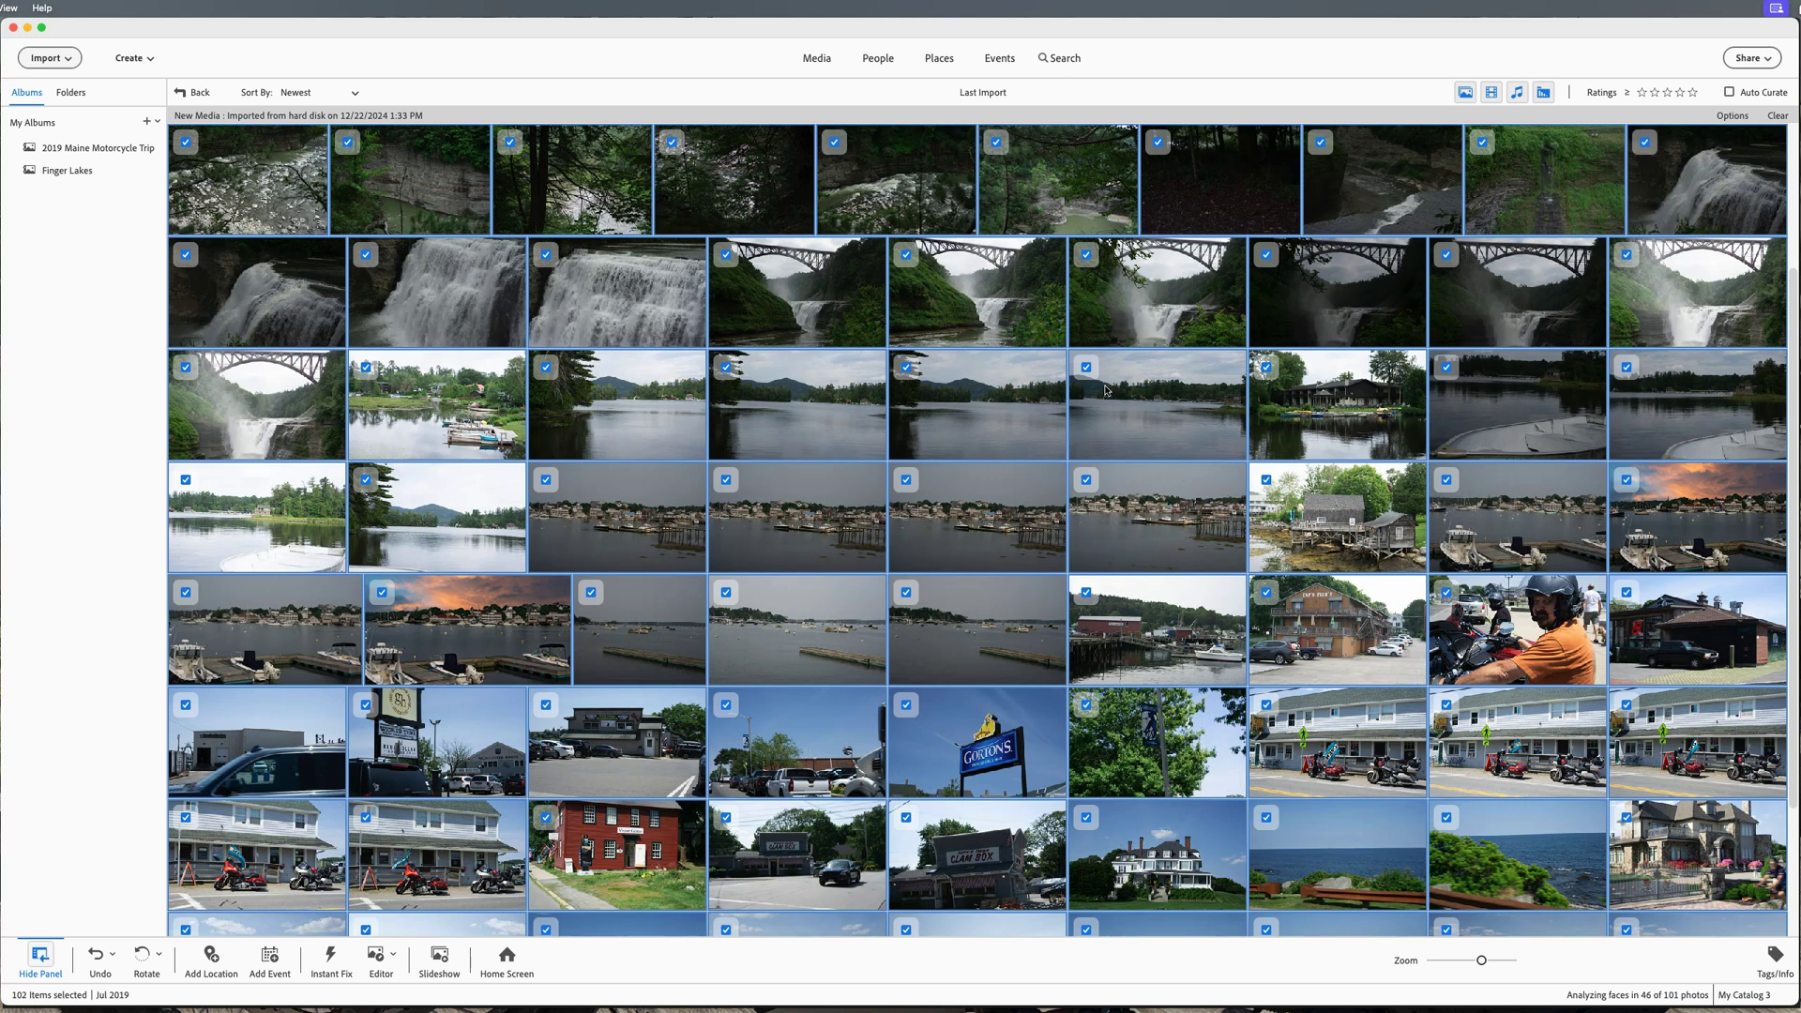
Toggle details view, open the 2019 Maine Motorcycle Trip album, and view the sunset harbor photo full-size
{"action": "key", "text": "super+d"}
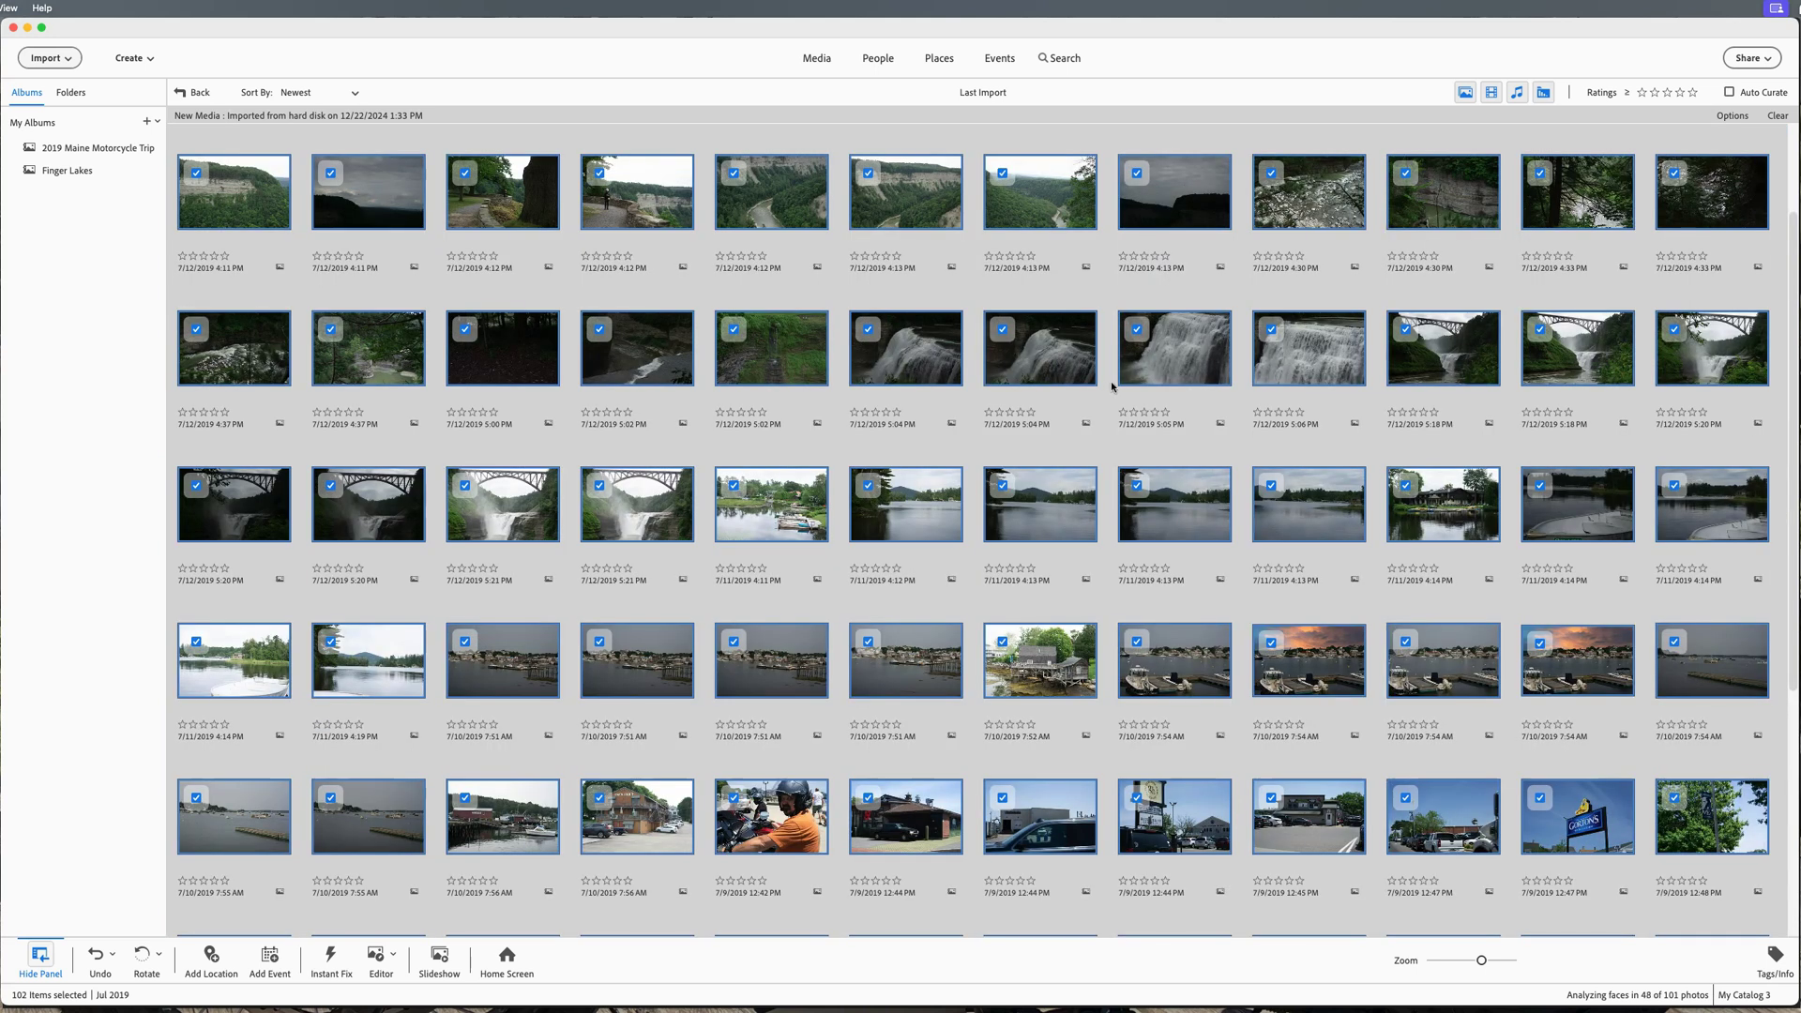
{"action": "key", "text": "super+d"}
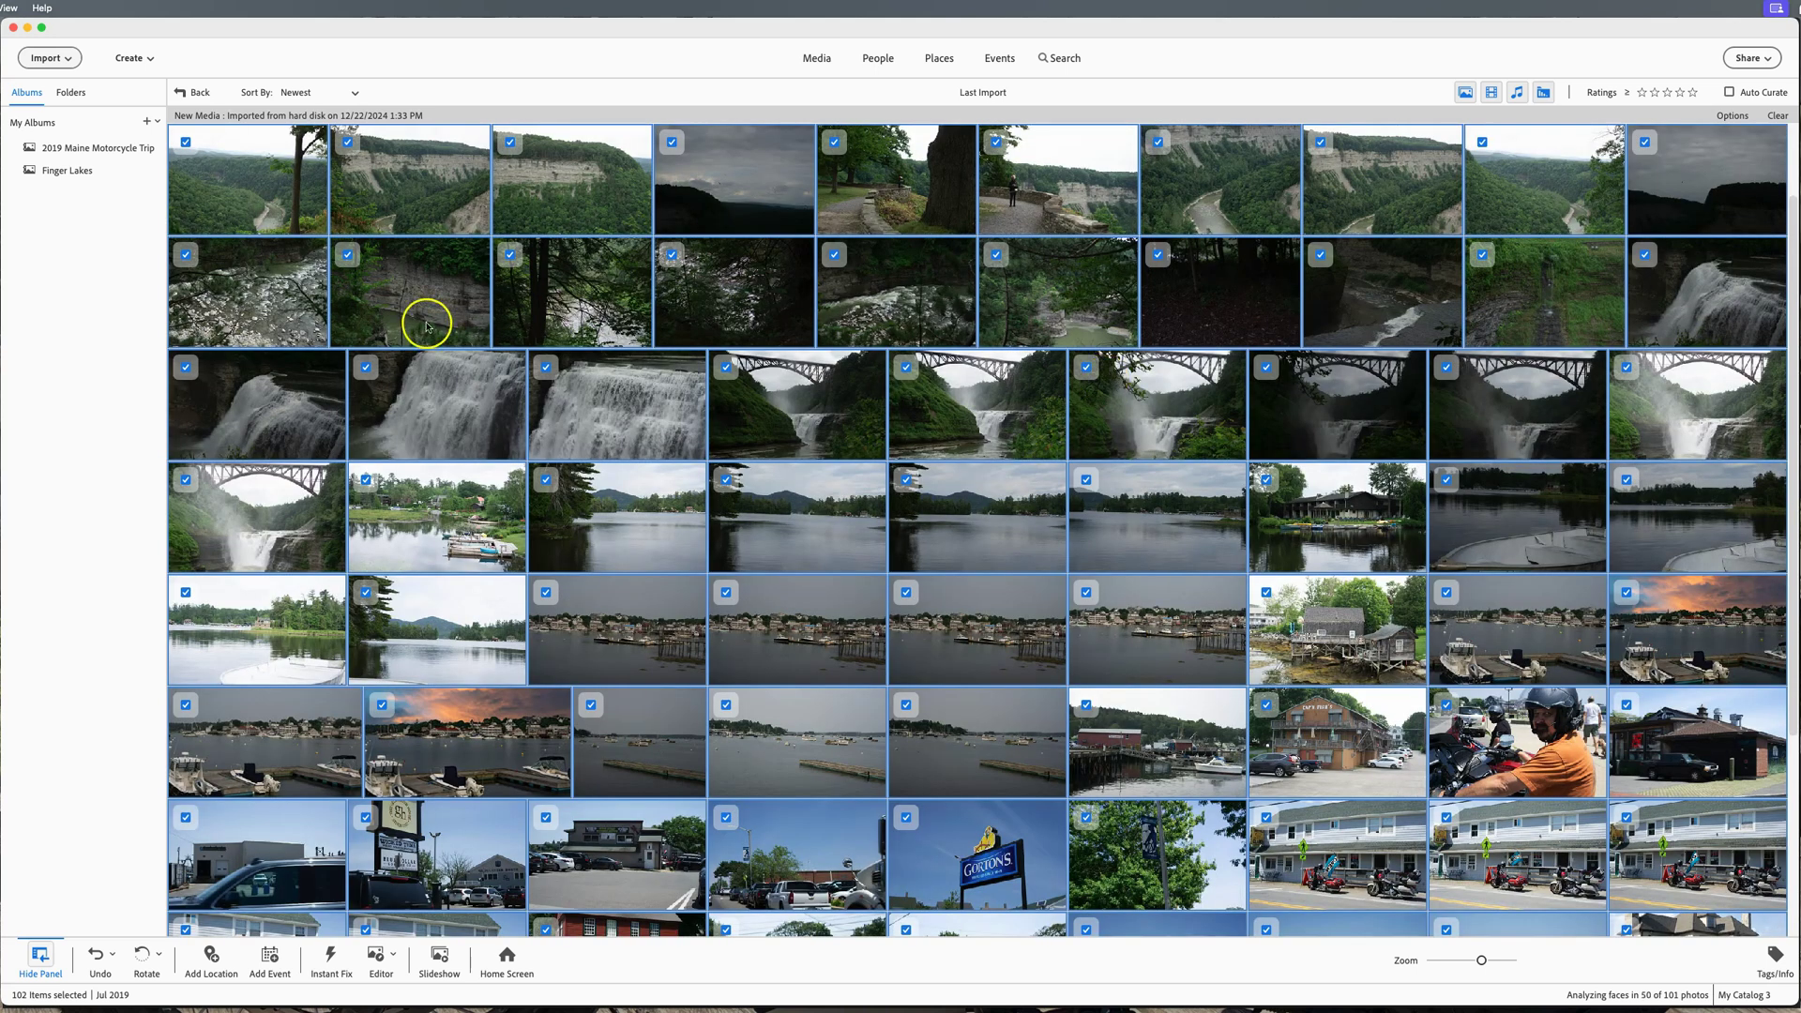
{"action": "left_click", "coordinate": [135, 153]}
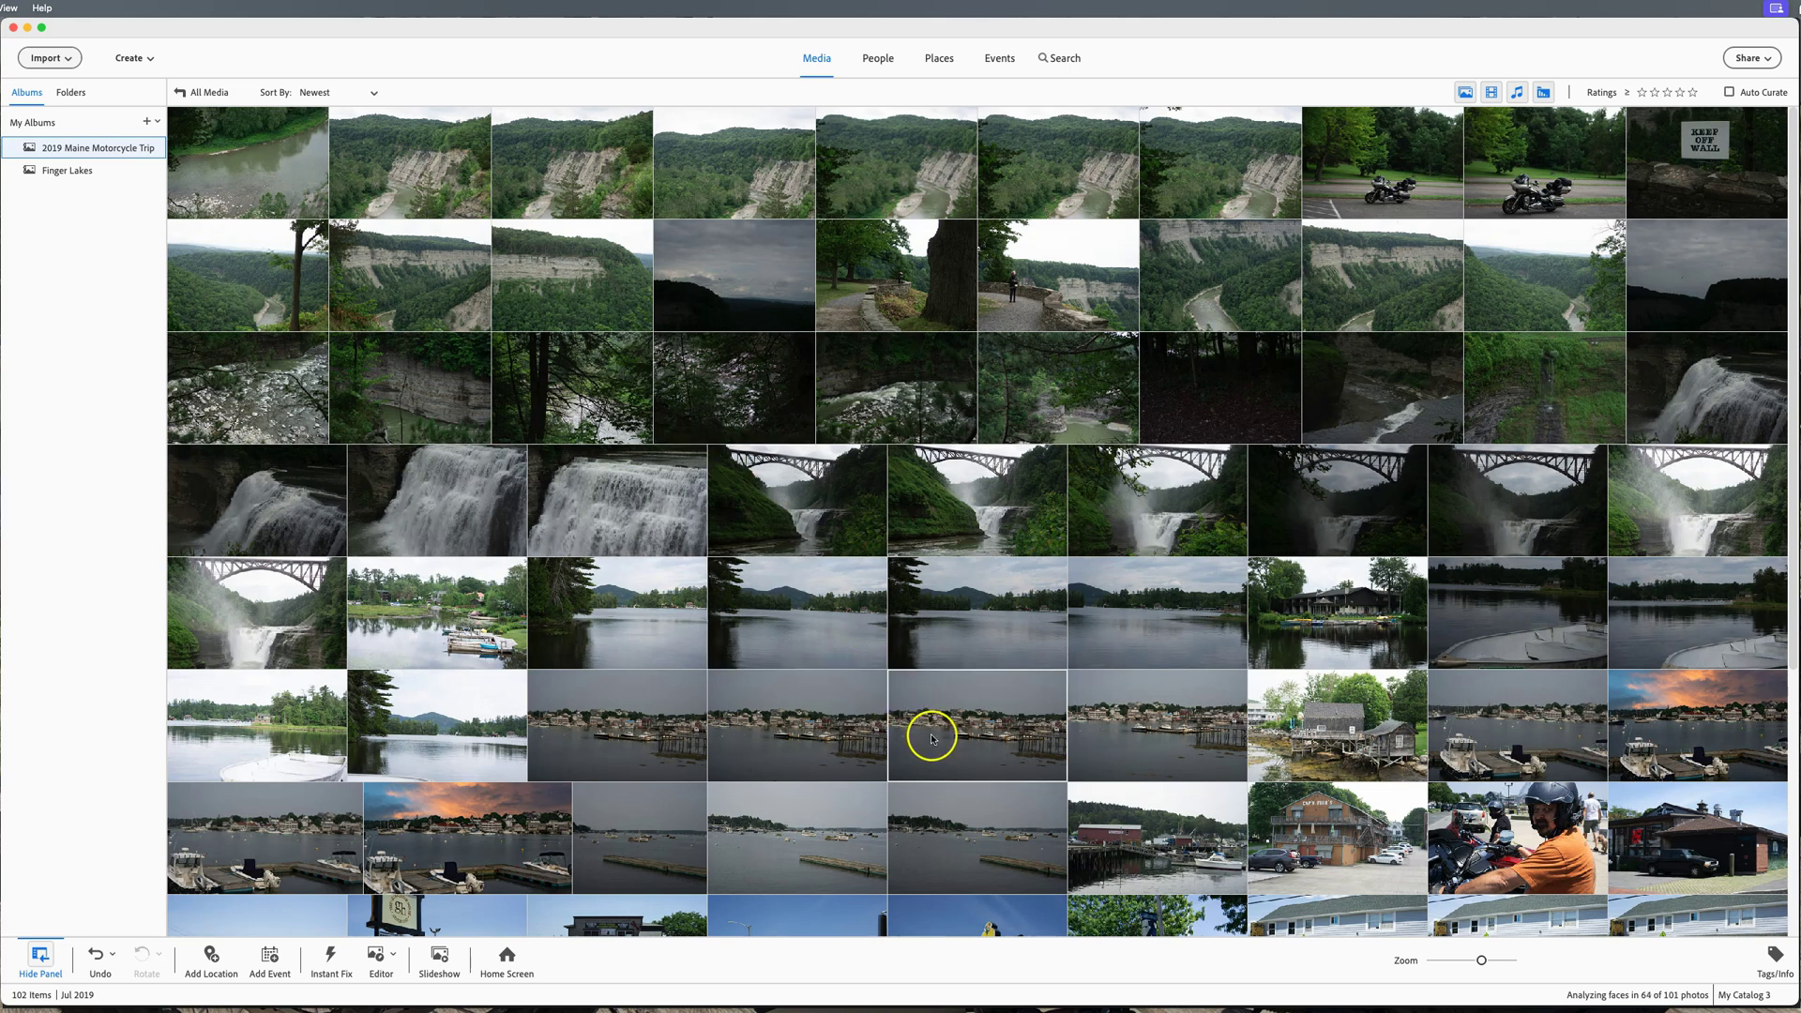
{"action": "left_click", "coordinate": [506, 824]}
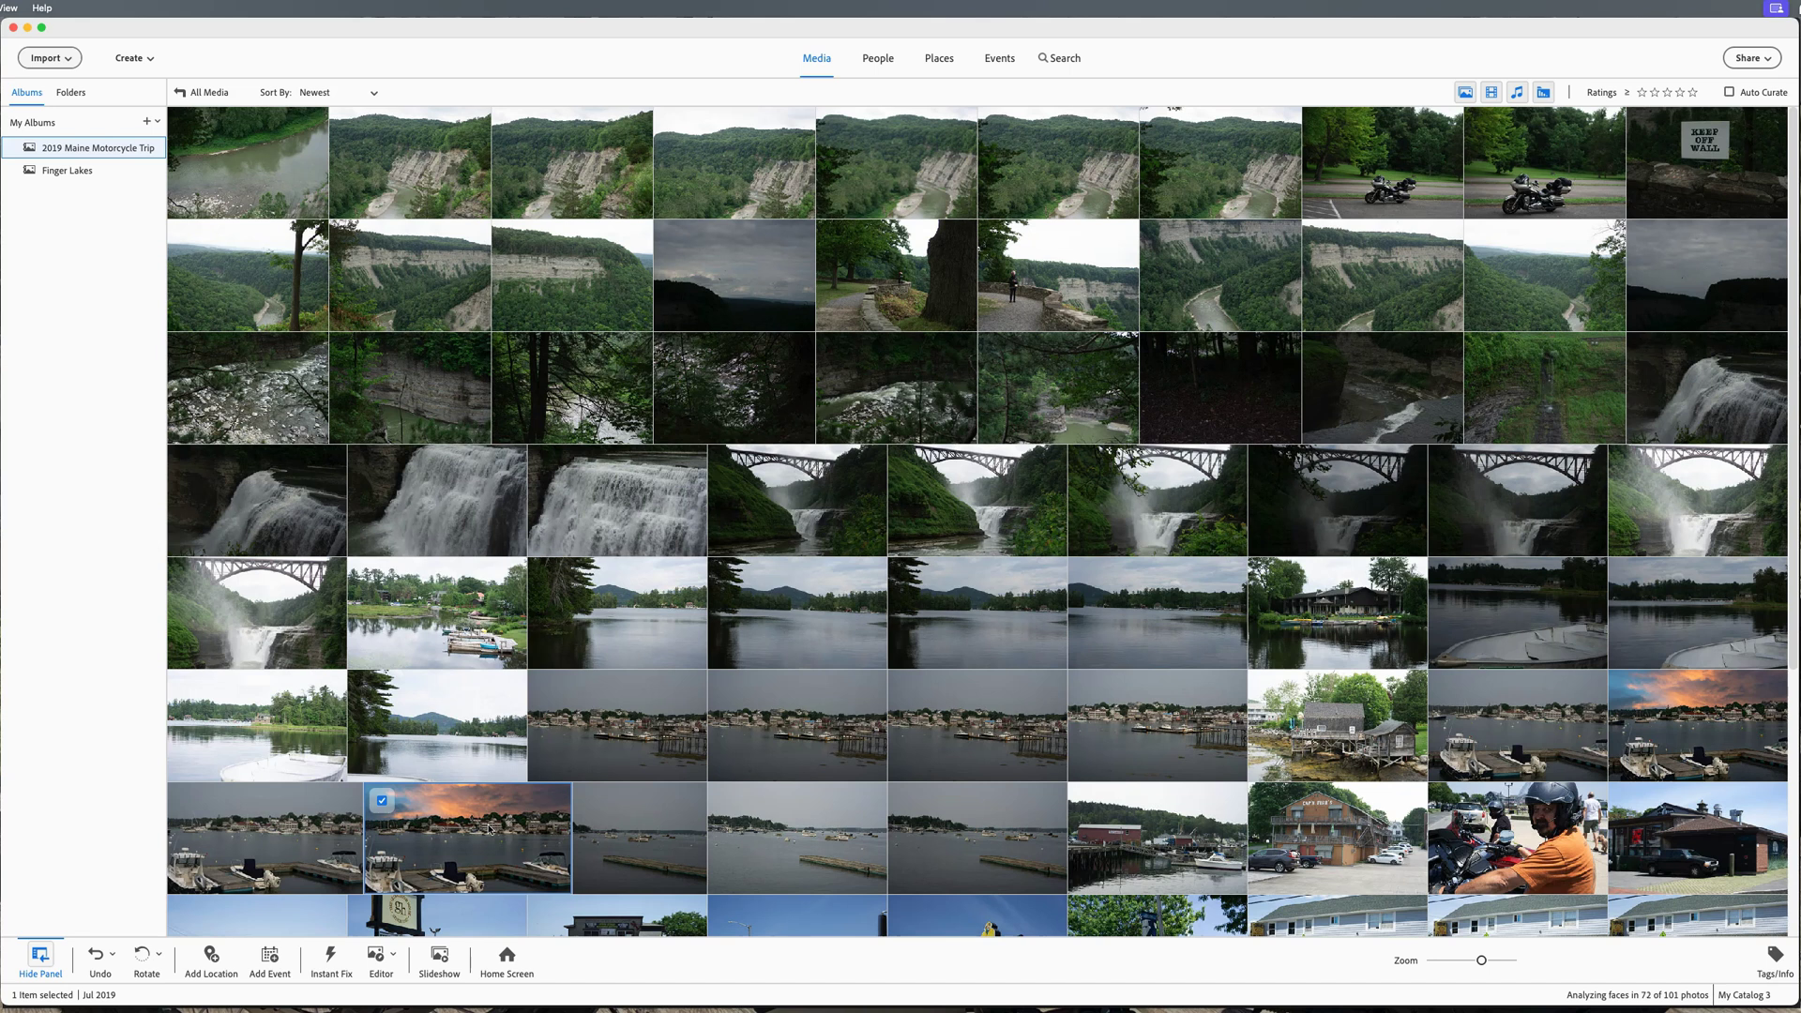
{"action": "double_click", "coordinate": [487, 829]}
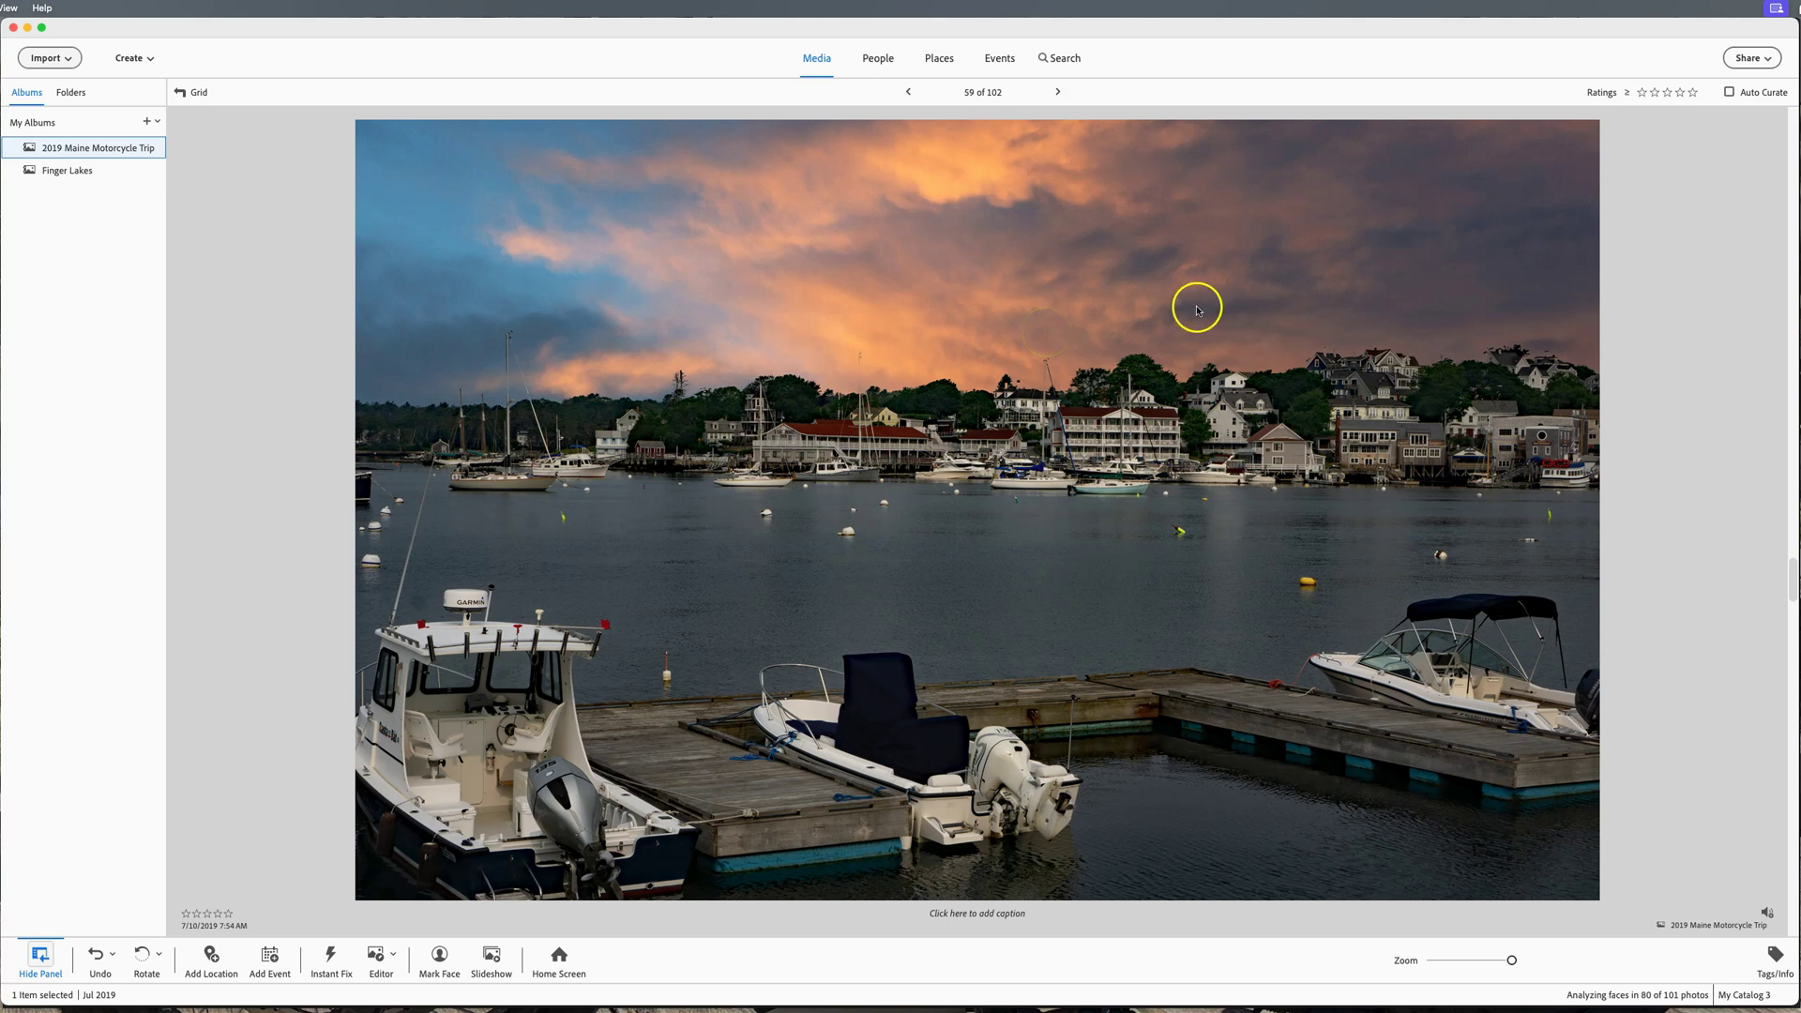
Send the sunset harbor photo to the Photoshop Elements Editor from its right-click menu
{"action": "right_click", "coordinate": [896, 332]}
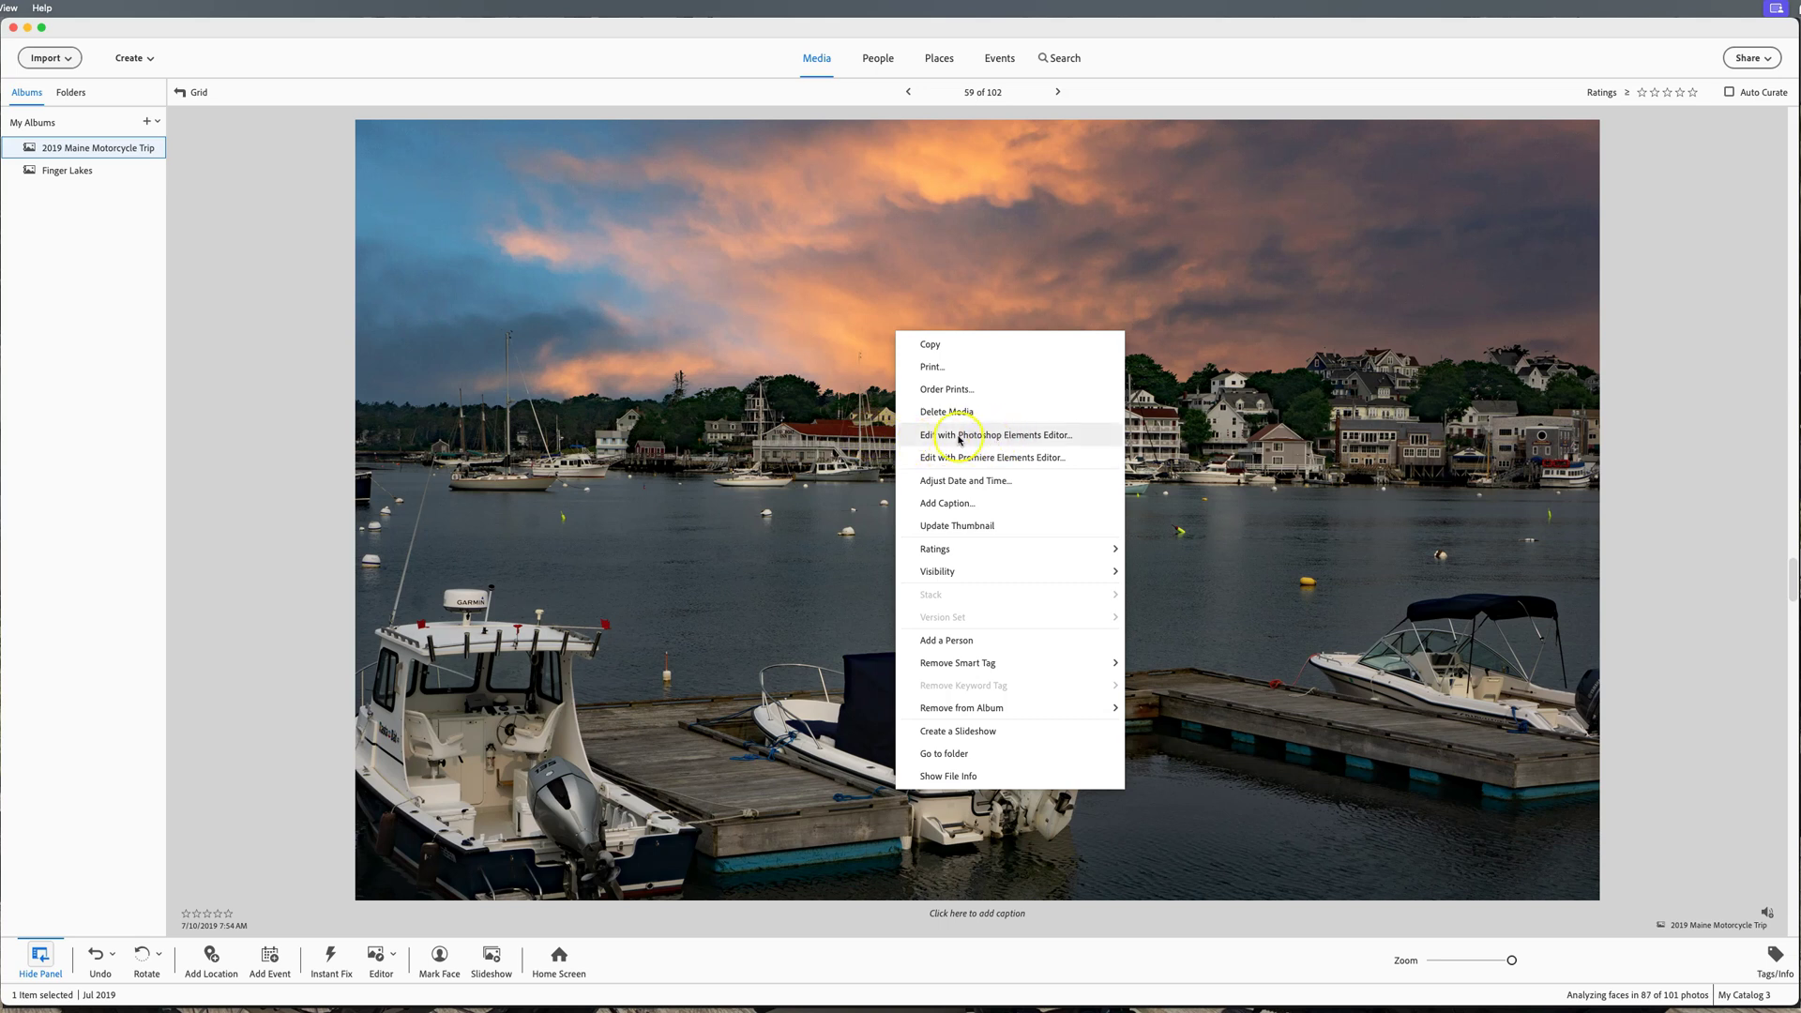
{"action": "left_click", "coordinate": [1019, 437]}
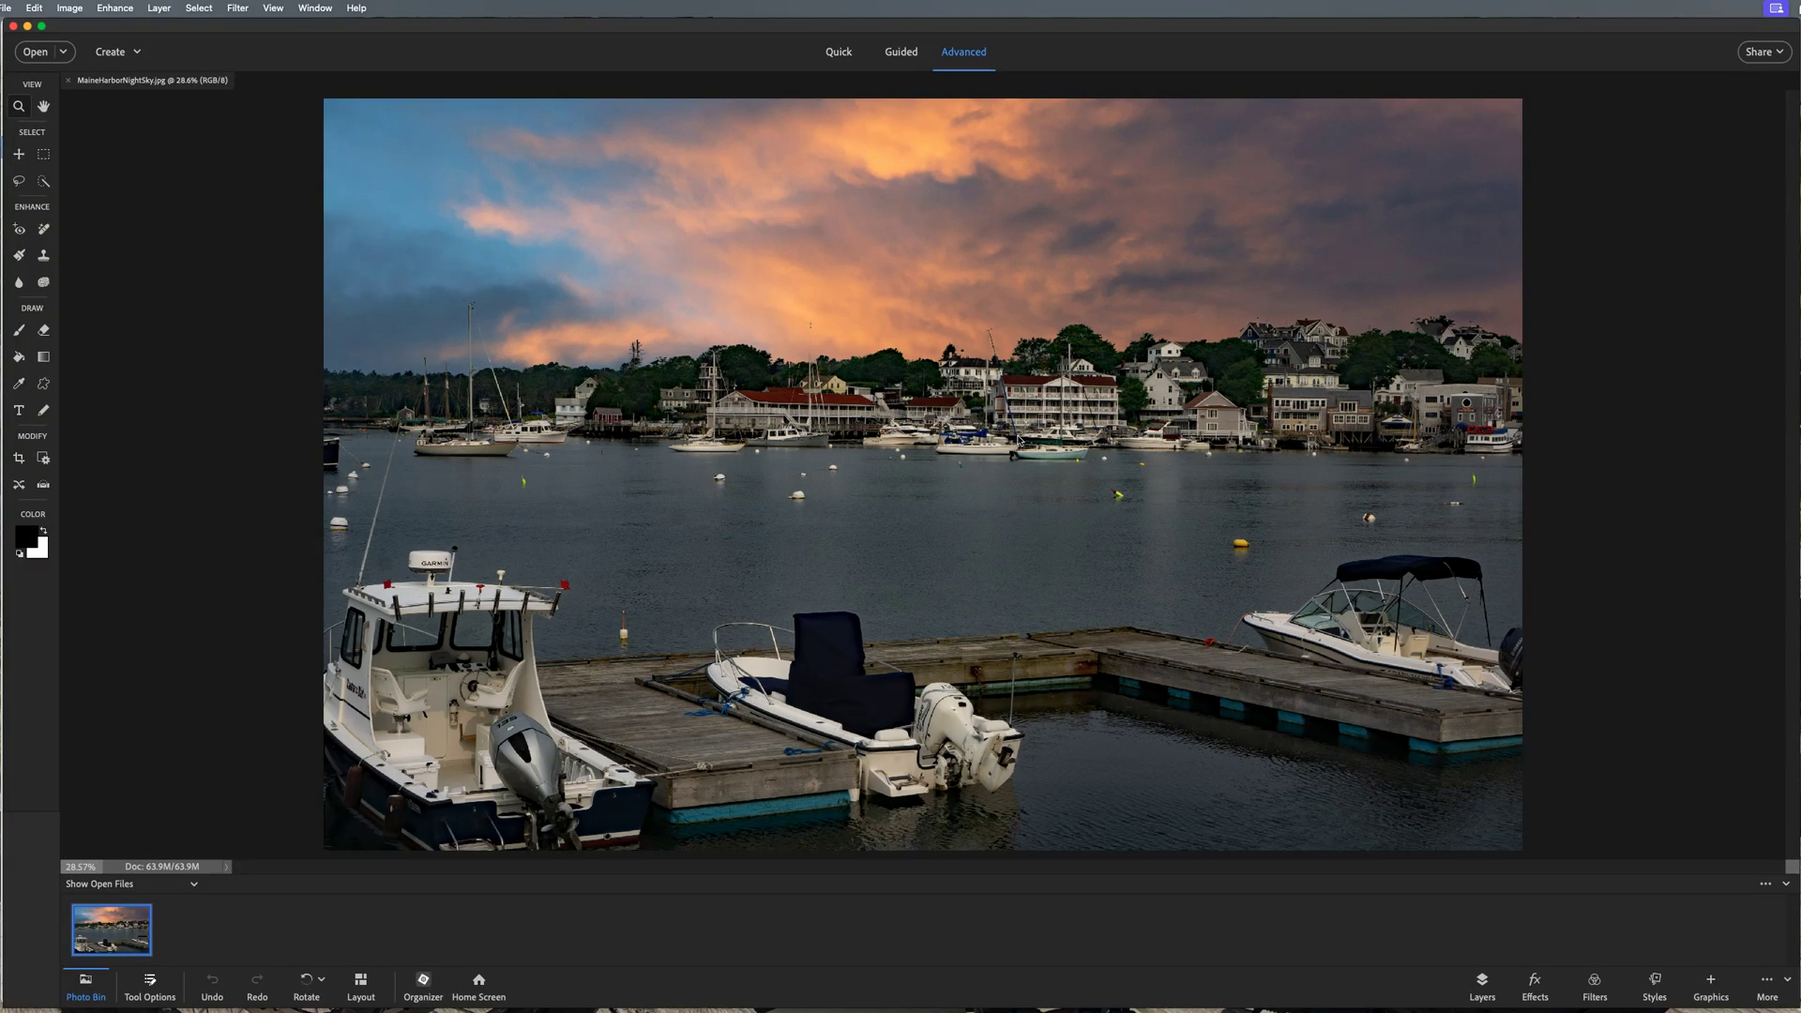
{"action": "left_click", "coordinate": [1039, 431]}
In the Organizer, show photo 59's camera metadata: Sony ILCE-6000, 1/320 sec, f/13, ISO 200, 35 mm
{"action": "left_click", "coordinate": [423, 982]}
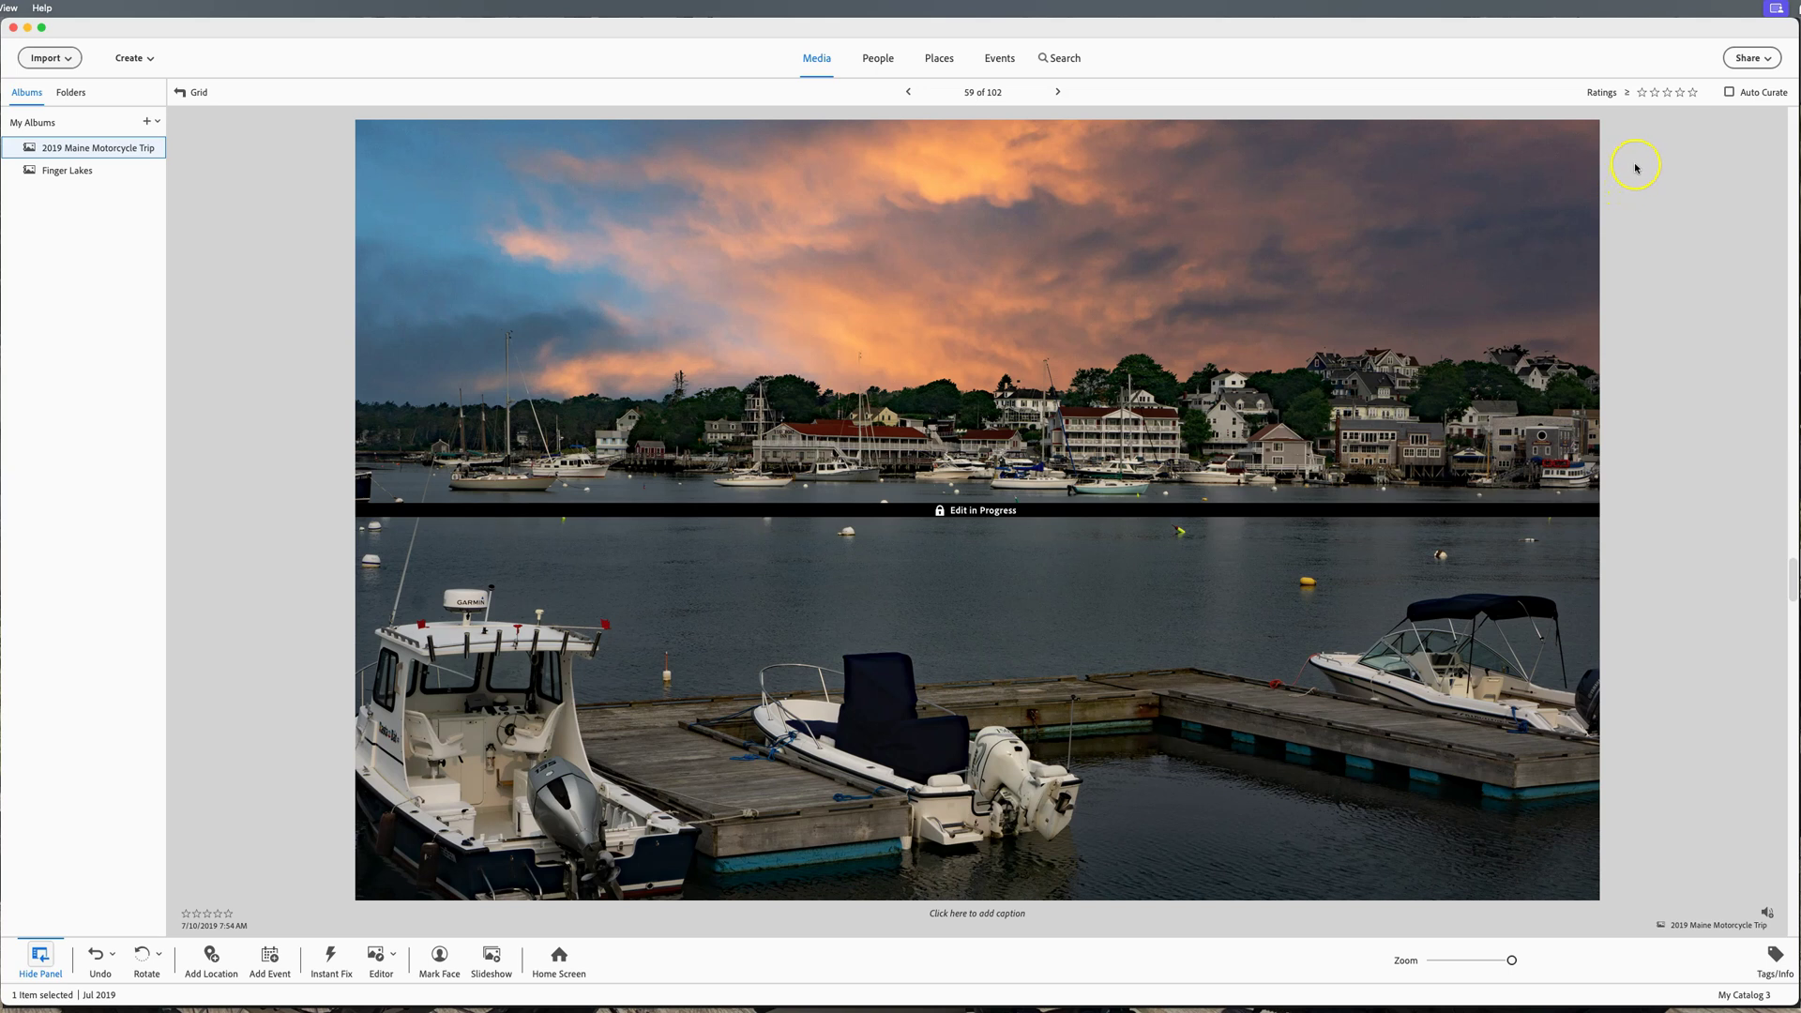
{"action": "left_click", "coordinate": [1626, 92]}
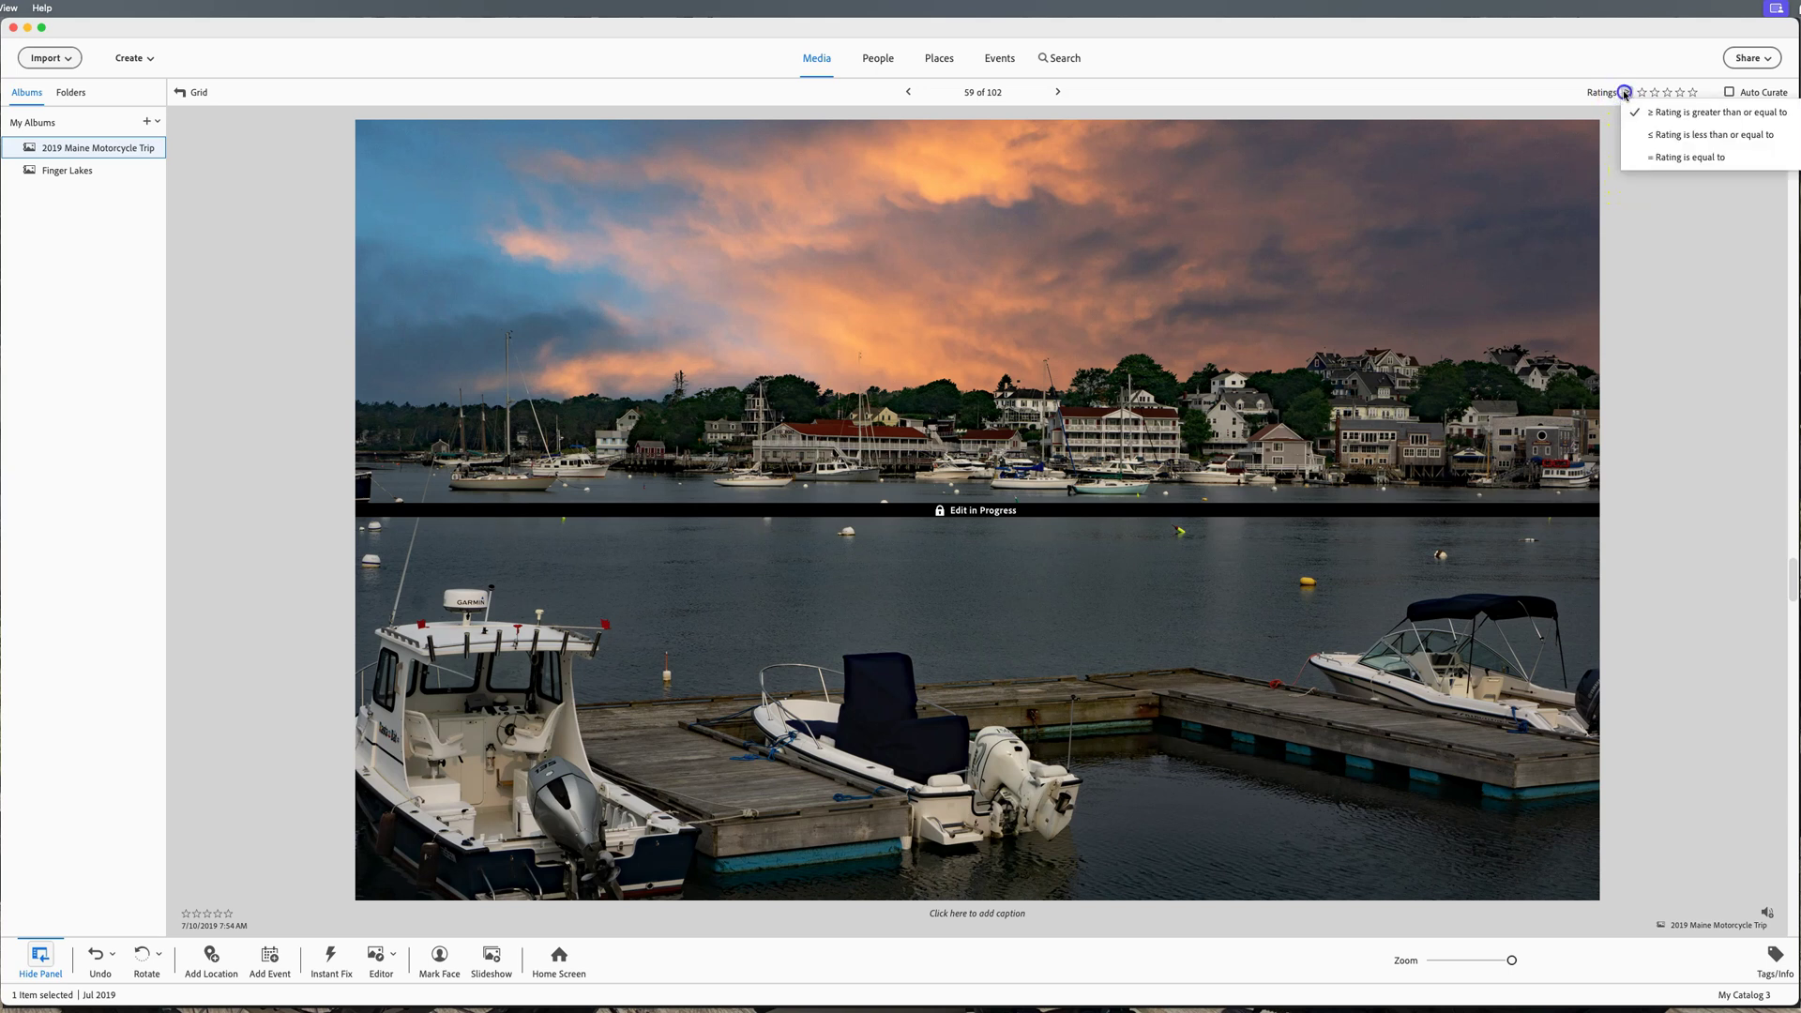
{"action": "left_click", "coordinate": [1630, 143]}
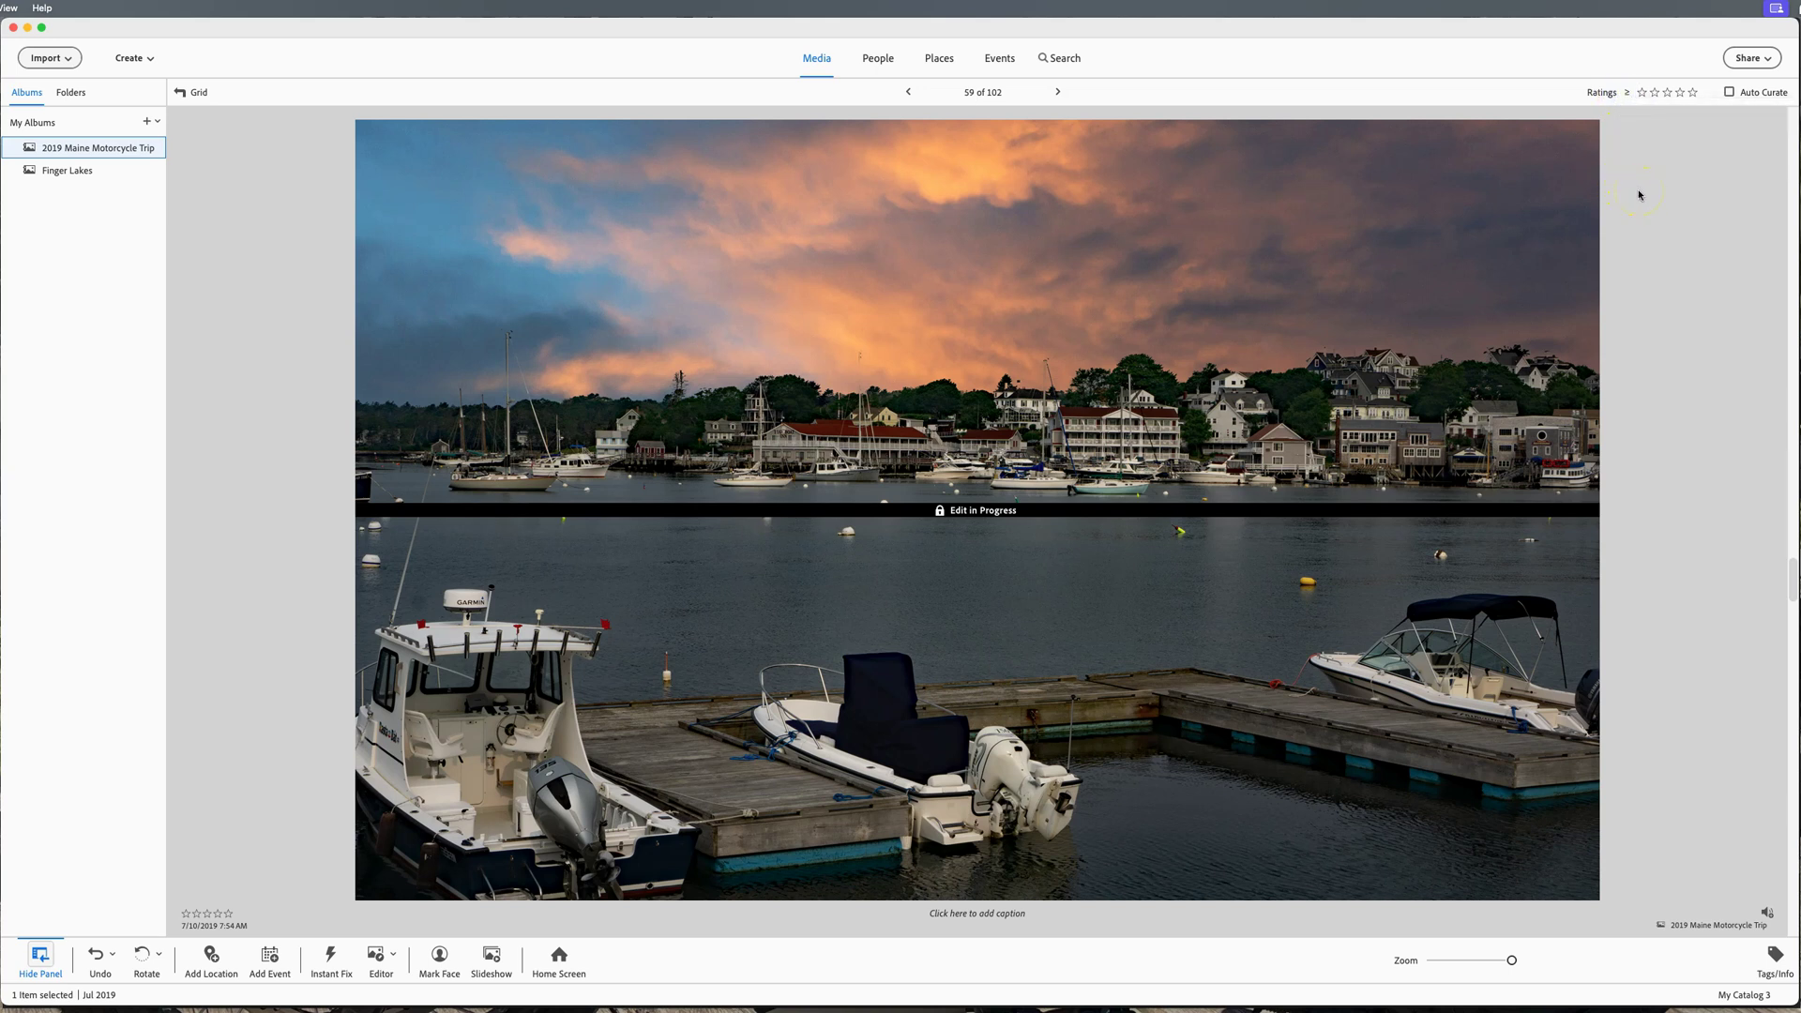
{"action": "left_click", "coordinate": [1774, 957]}
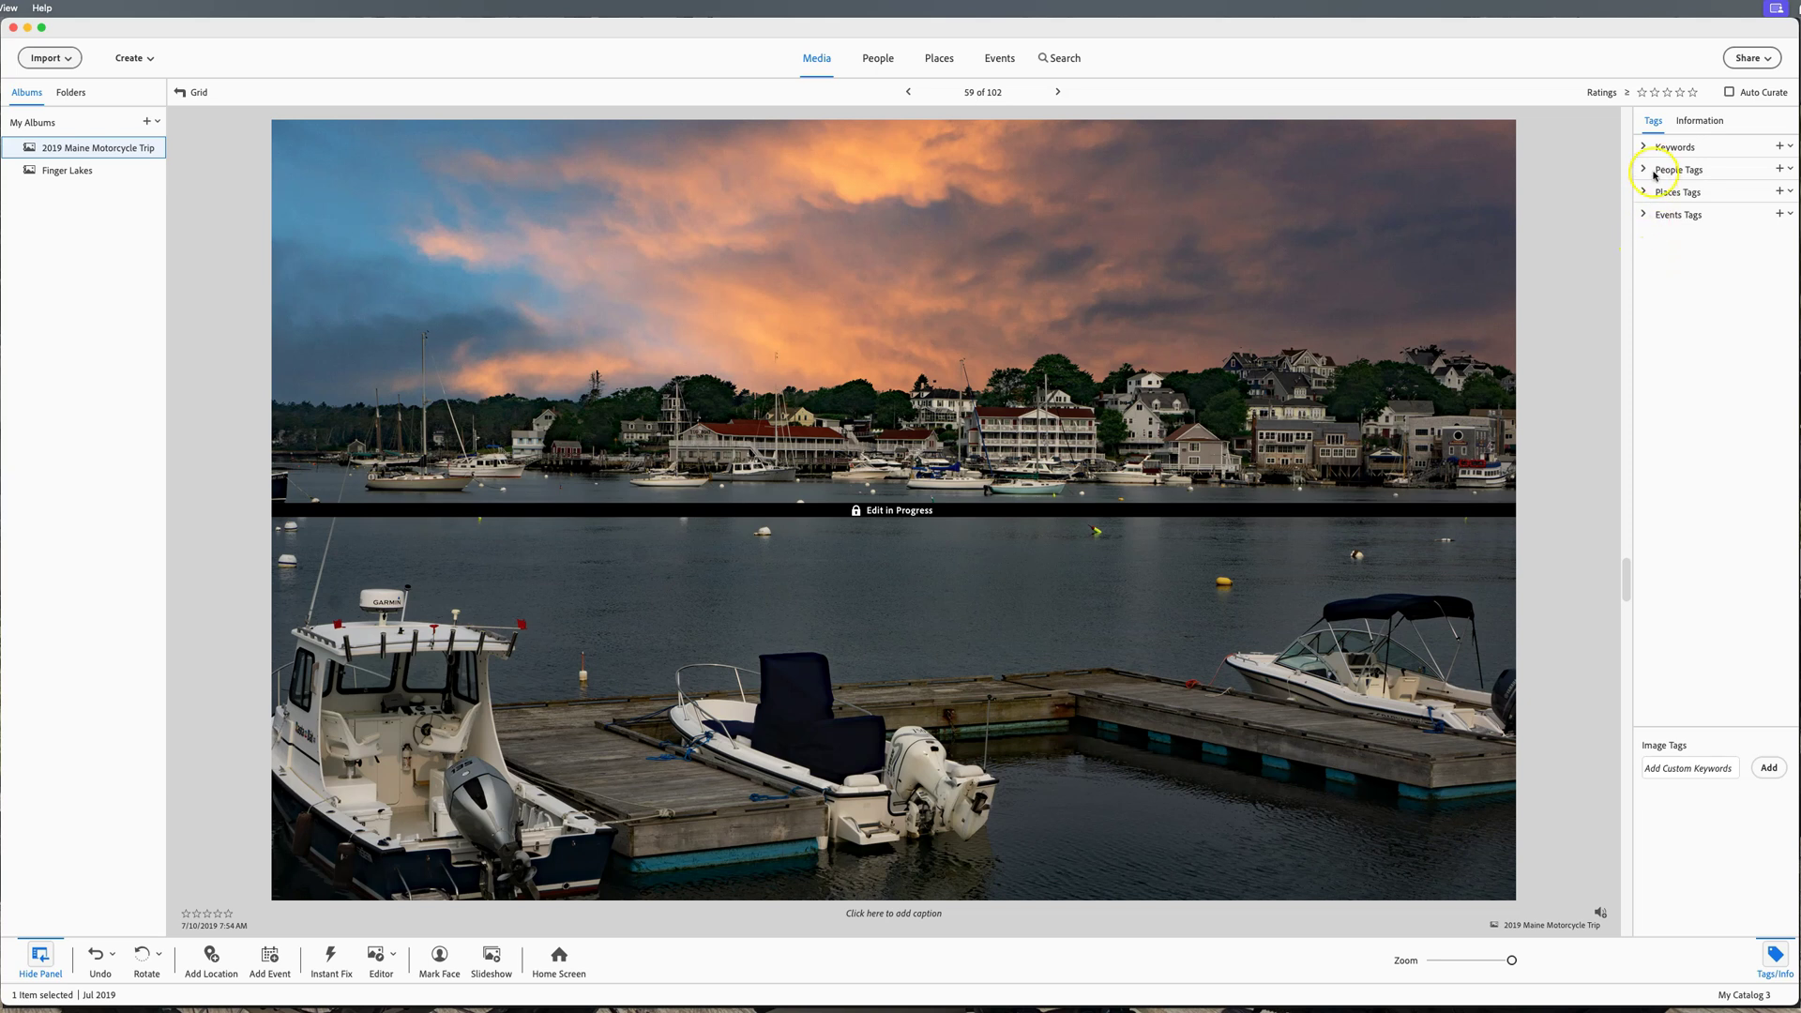
{"action": "left_click", "coordinate": [1696, 121]}
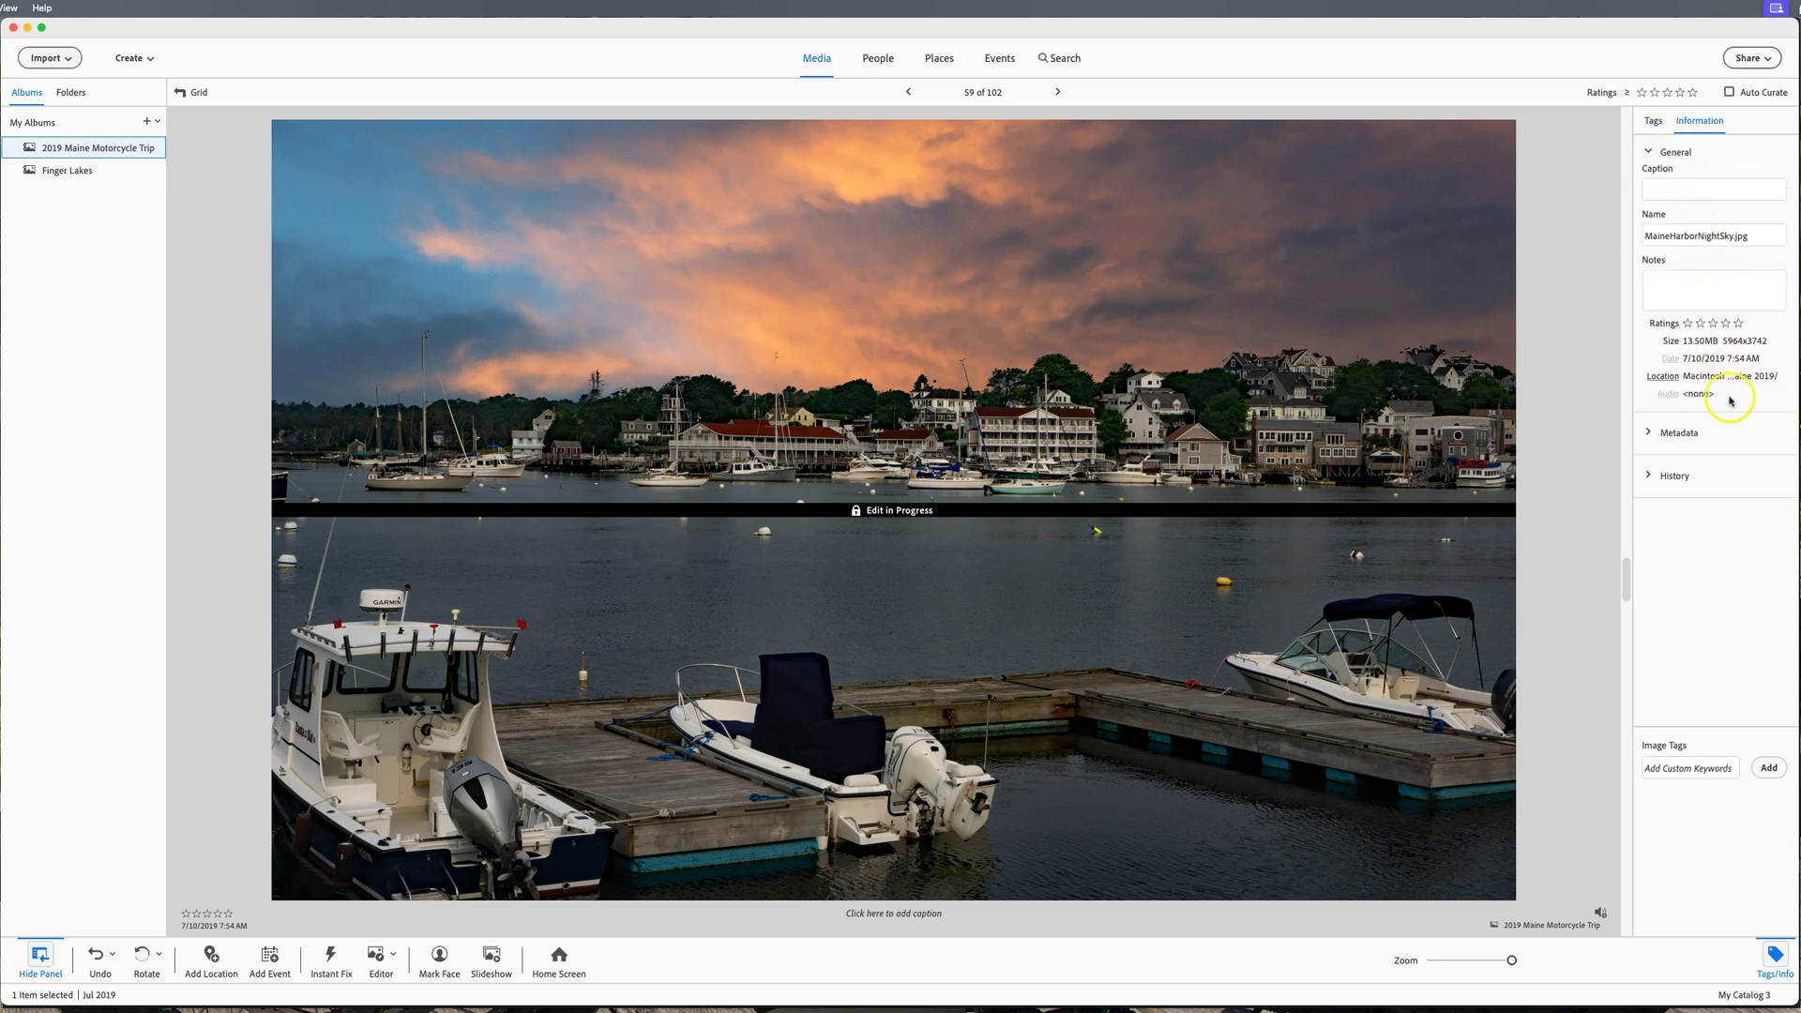
{"action": "left_click", "coordinate": [1651, 433]}
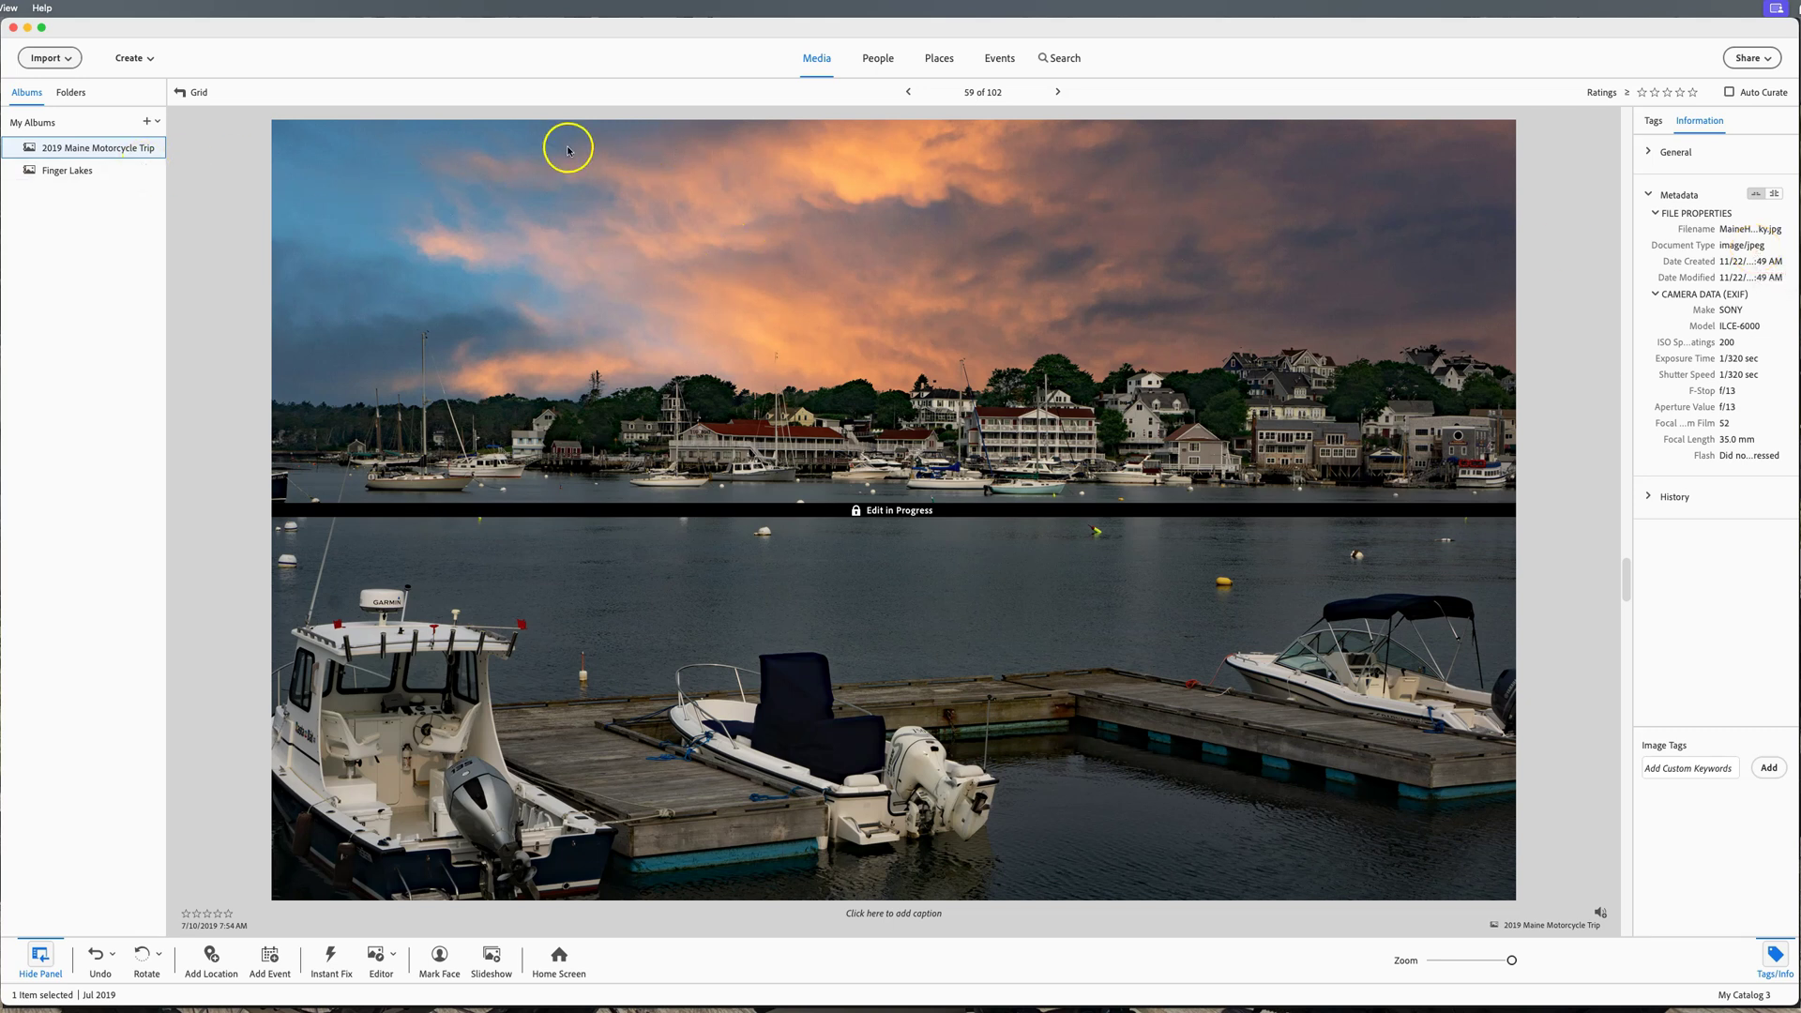
Select the river gorge photo DSC04148.ARW in the album grid and send it to the Editor
{"action": "left_click", "coordinate": [182, 92]}
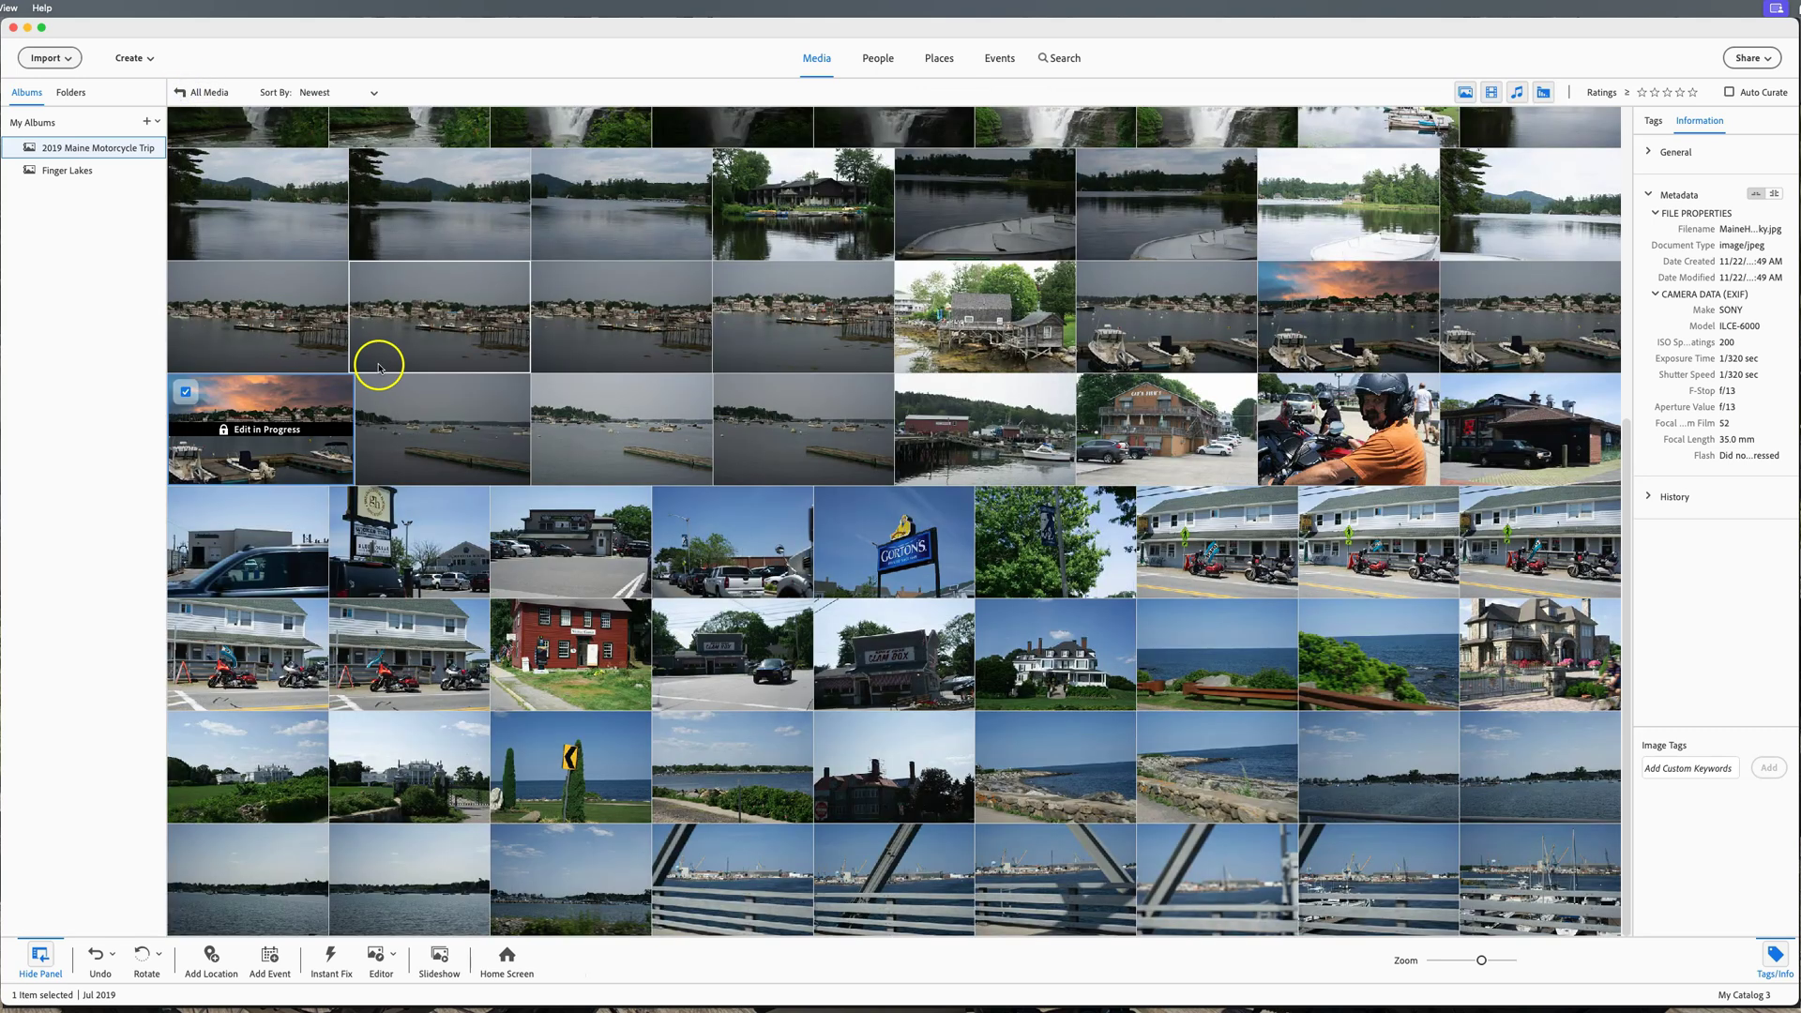
{"action": "scroll", "coordinate": [678, 449], "scroll_direction": "up", "scroll_amount": 5}
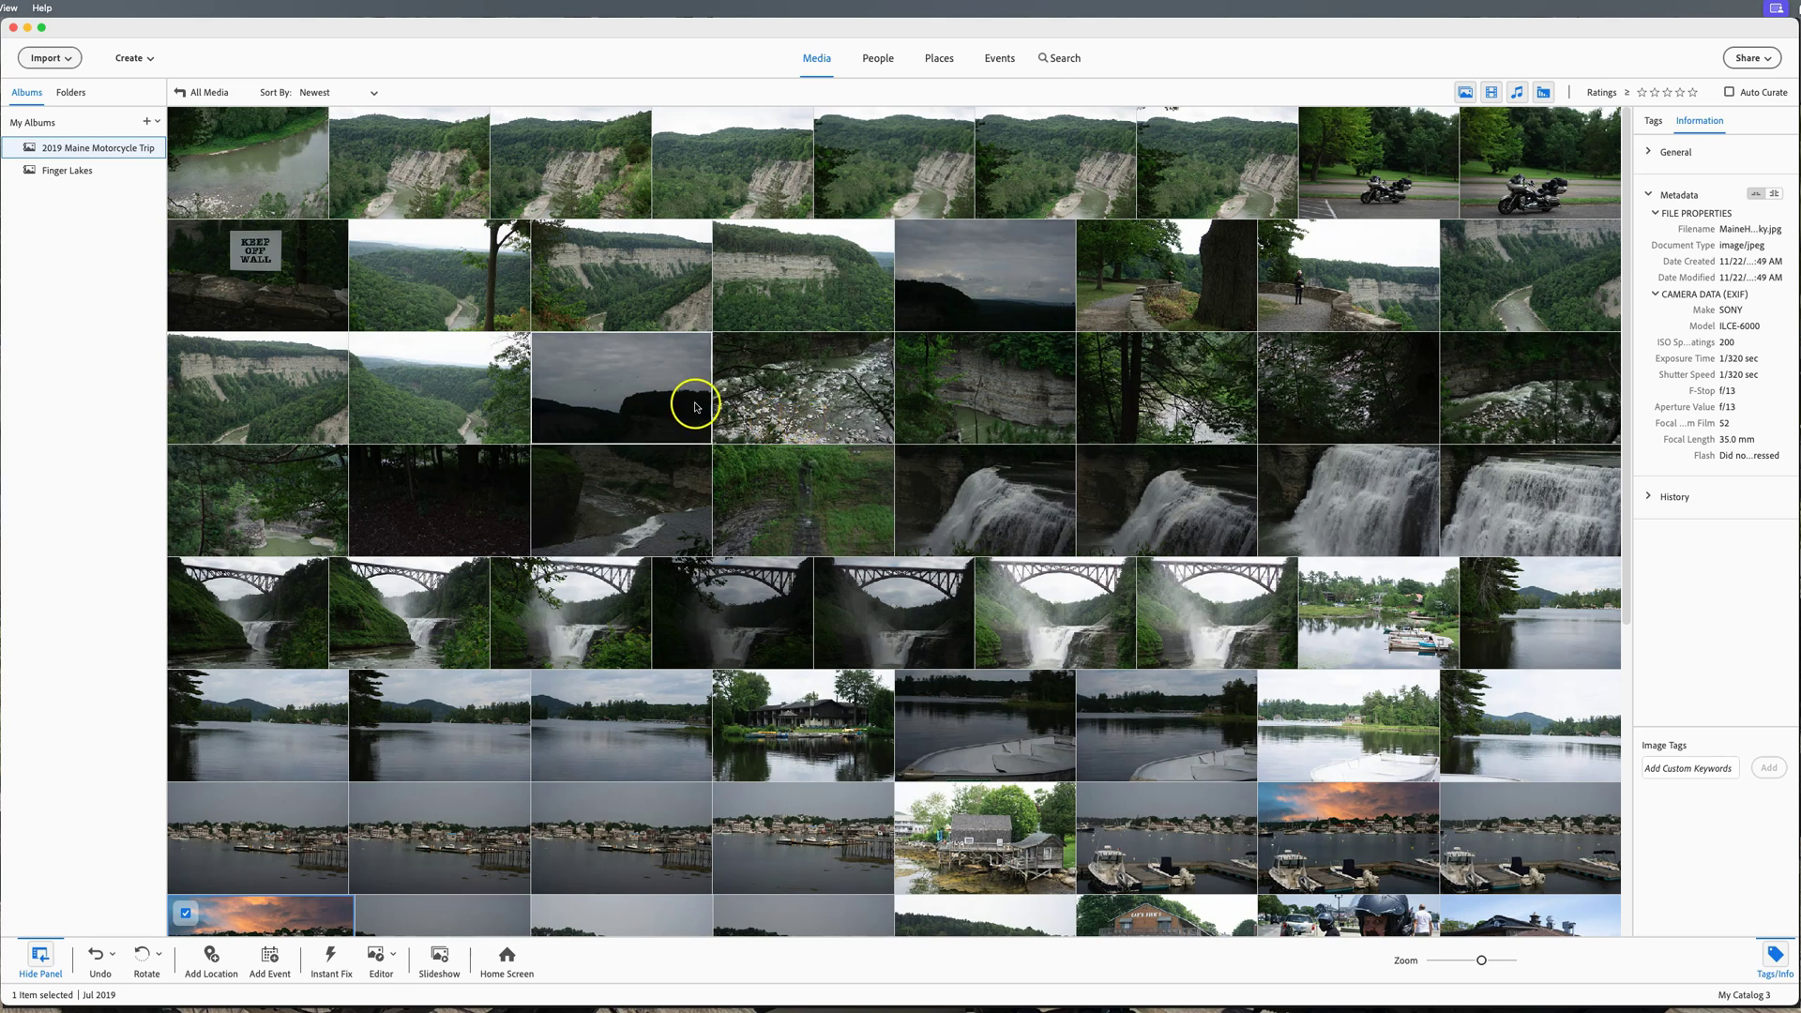
{"action": "left_click", "coordinate": [490, 404]}
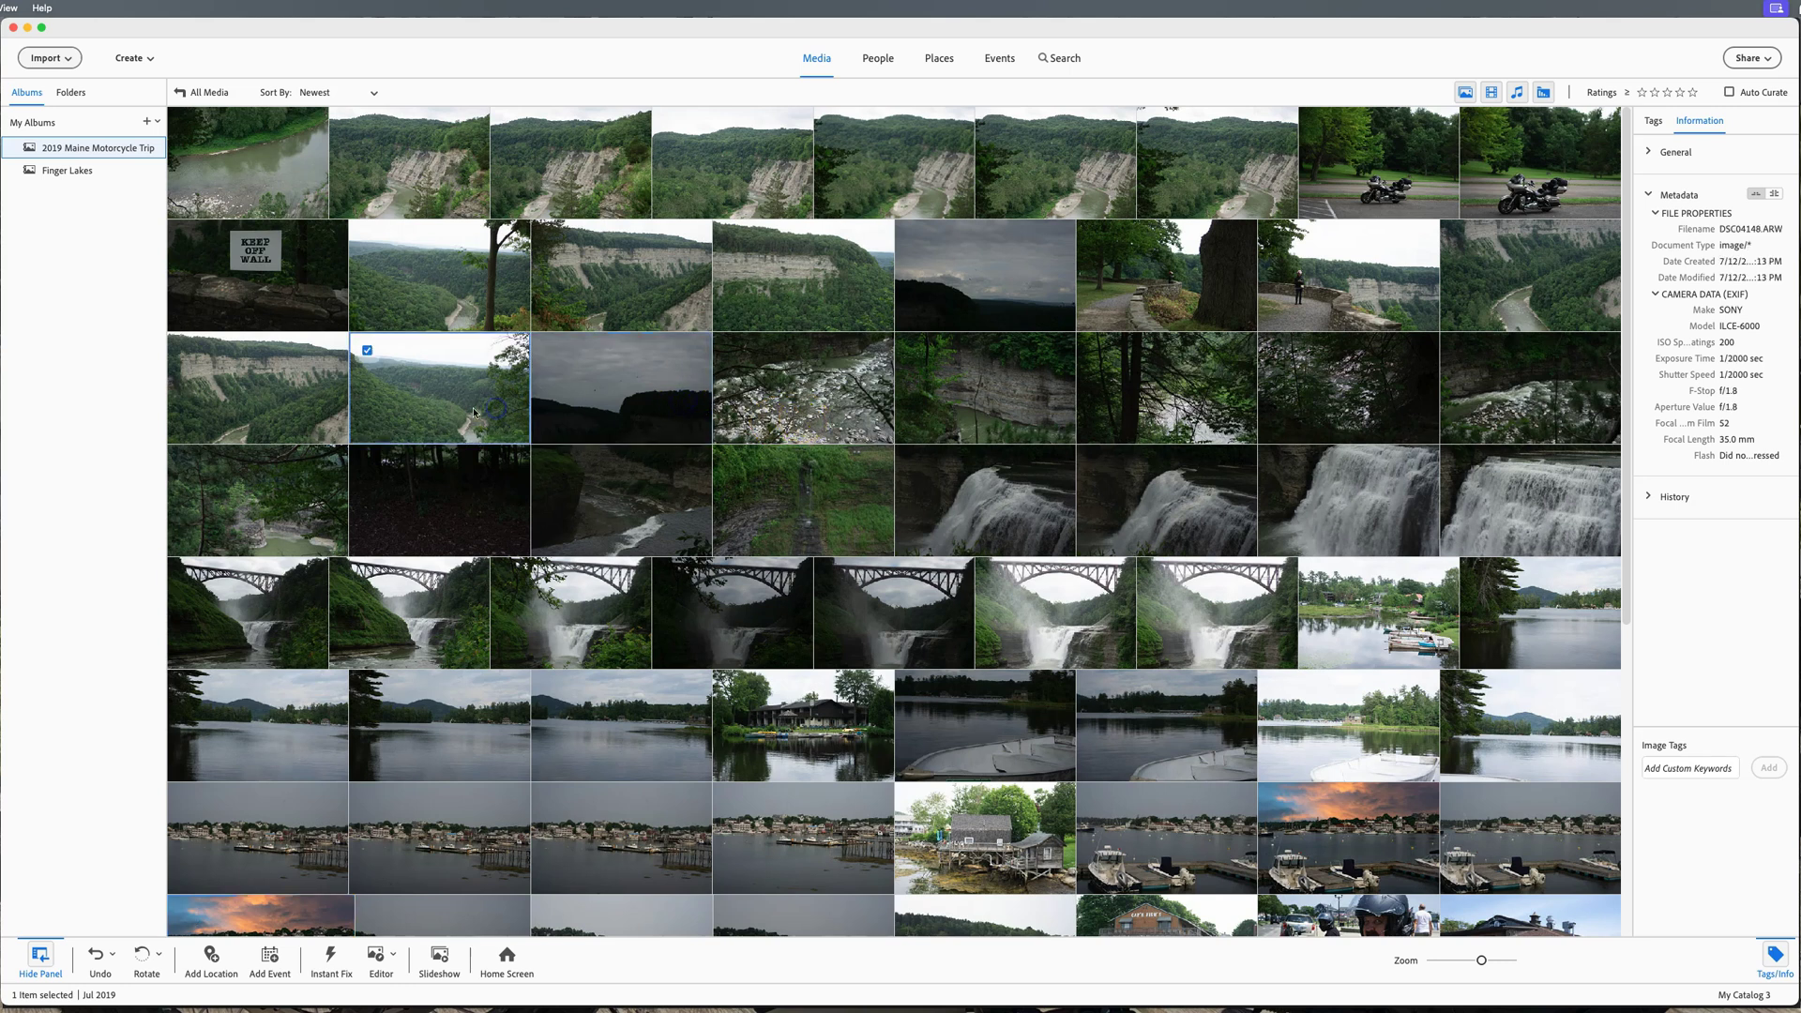
{"action": "double_click", "coordinate": [477, 410]}
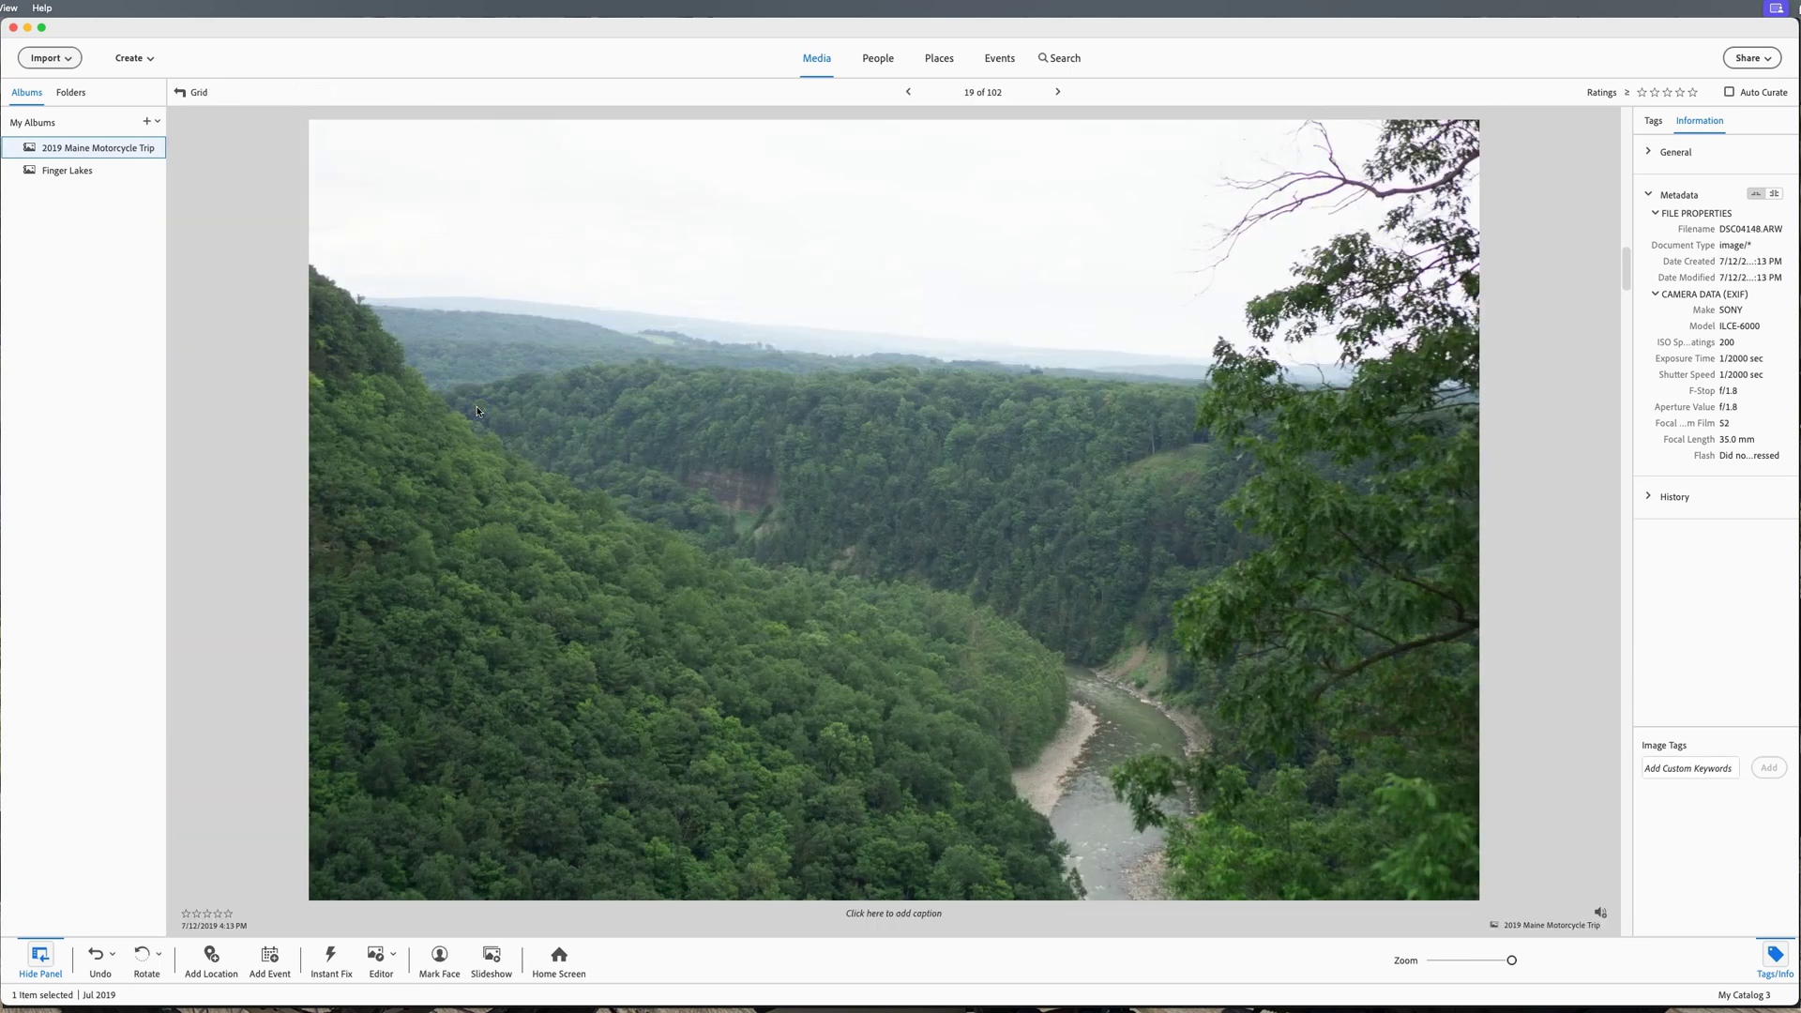
{"action": "right_click", "coordinate": [812, 330]}
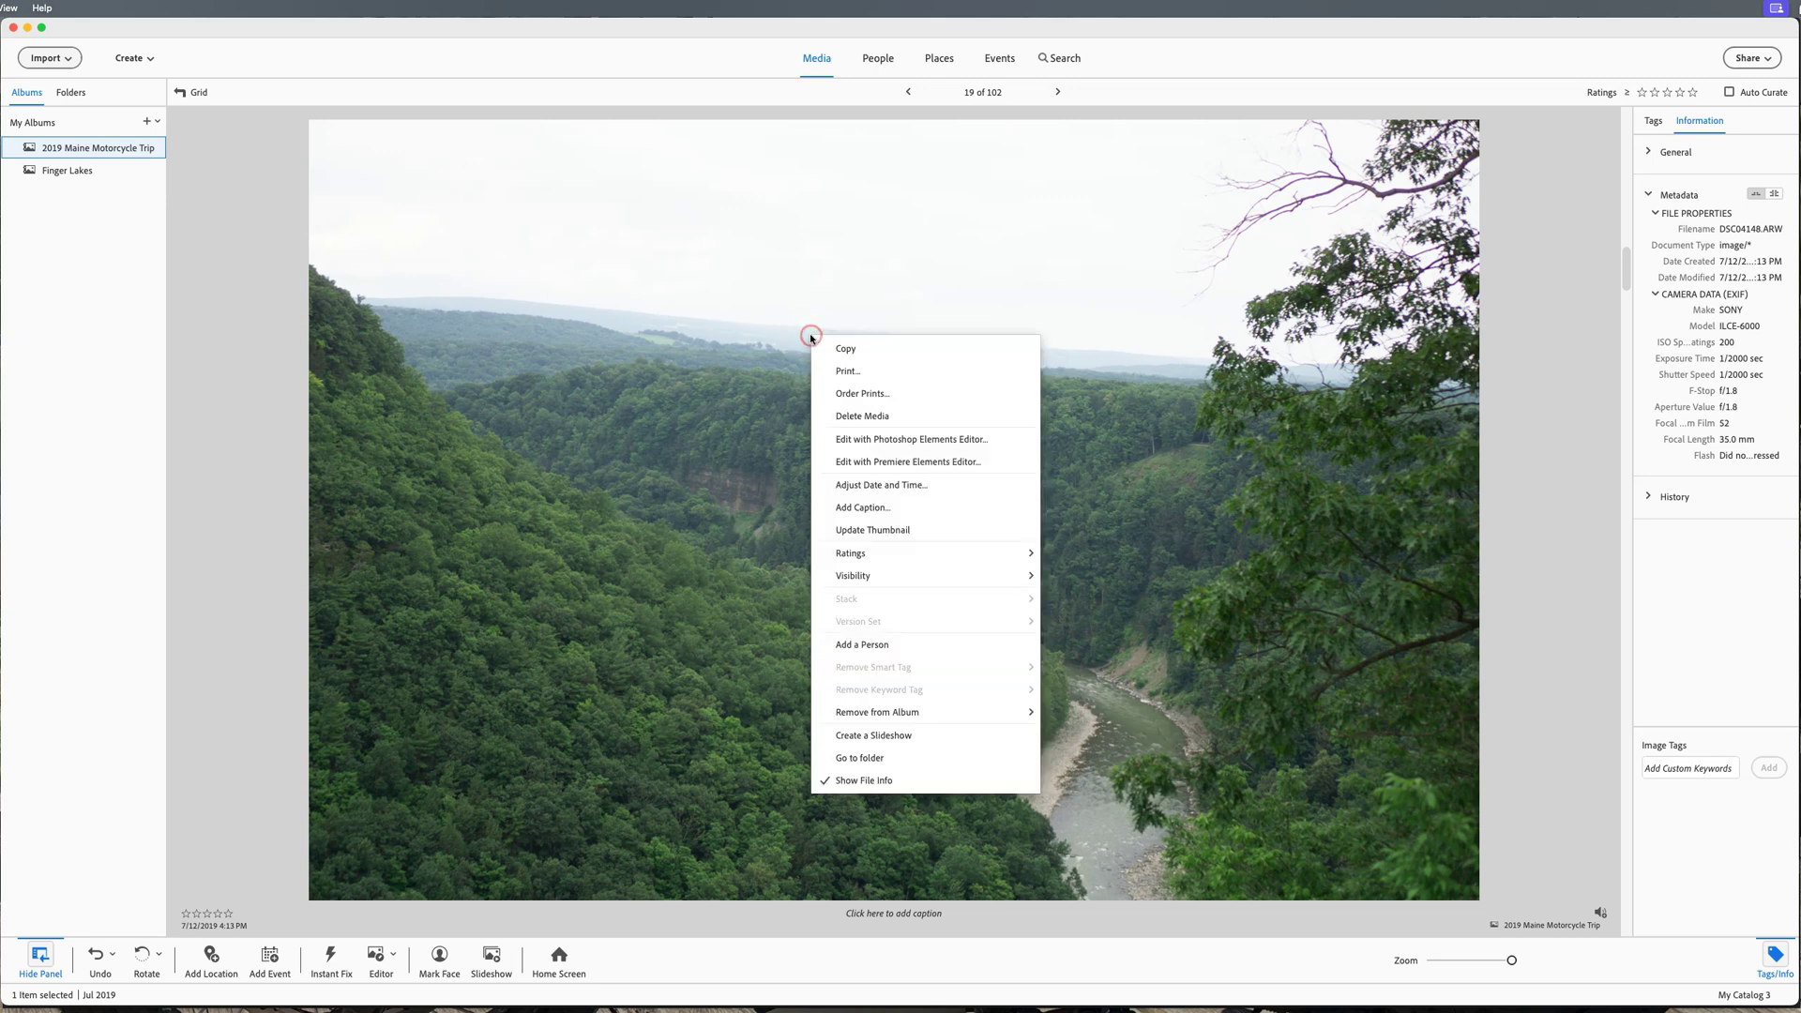
{"action": "left_click", "coordinate": [881, 439]}
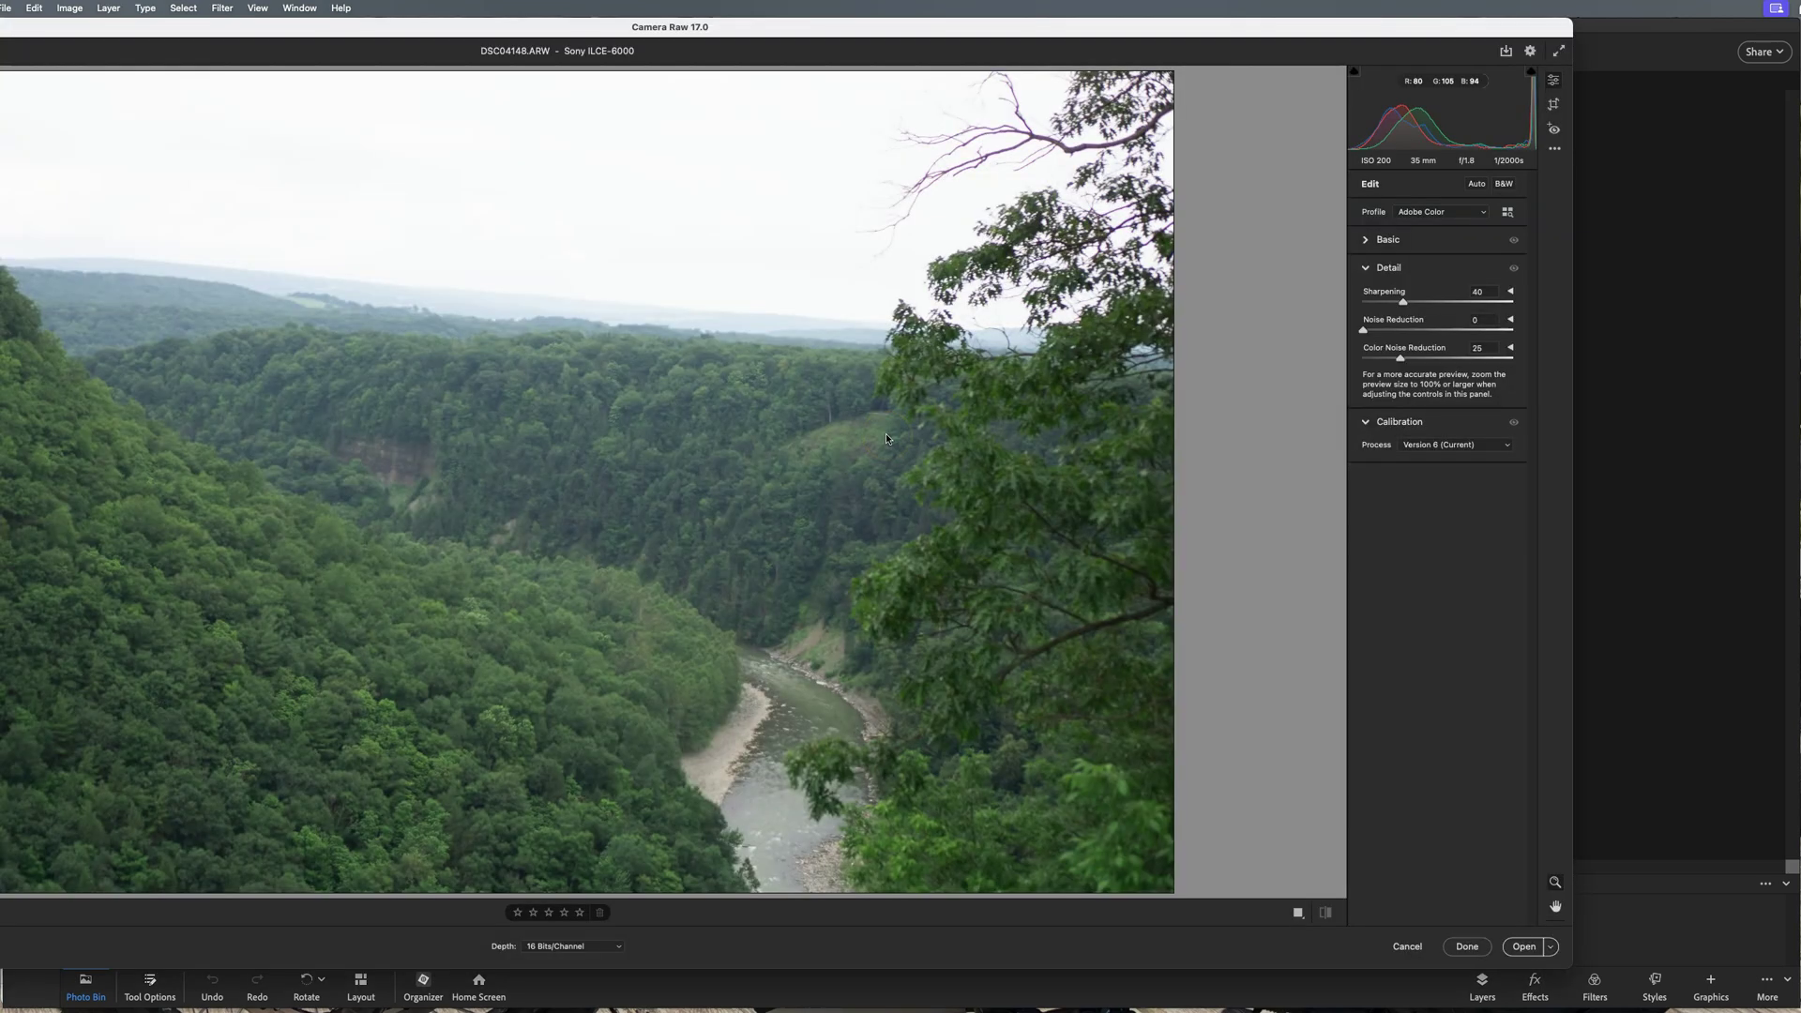
Move the Camera Raw window to the right, then close it with Done to return to the Editor
{"action": "left_click", "coordinate": [774, 59]}
{"action": "left_click_drag", "start_coordinate": [896, 64], "coordinate": [1110, 33]}
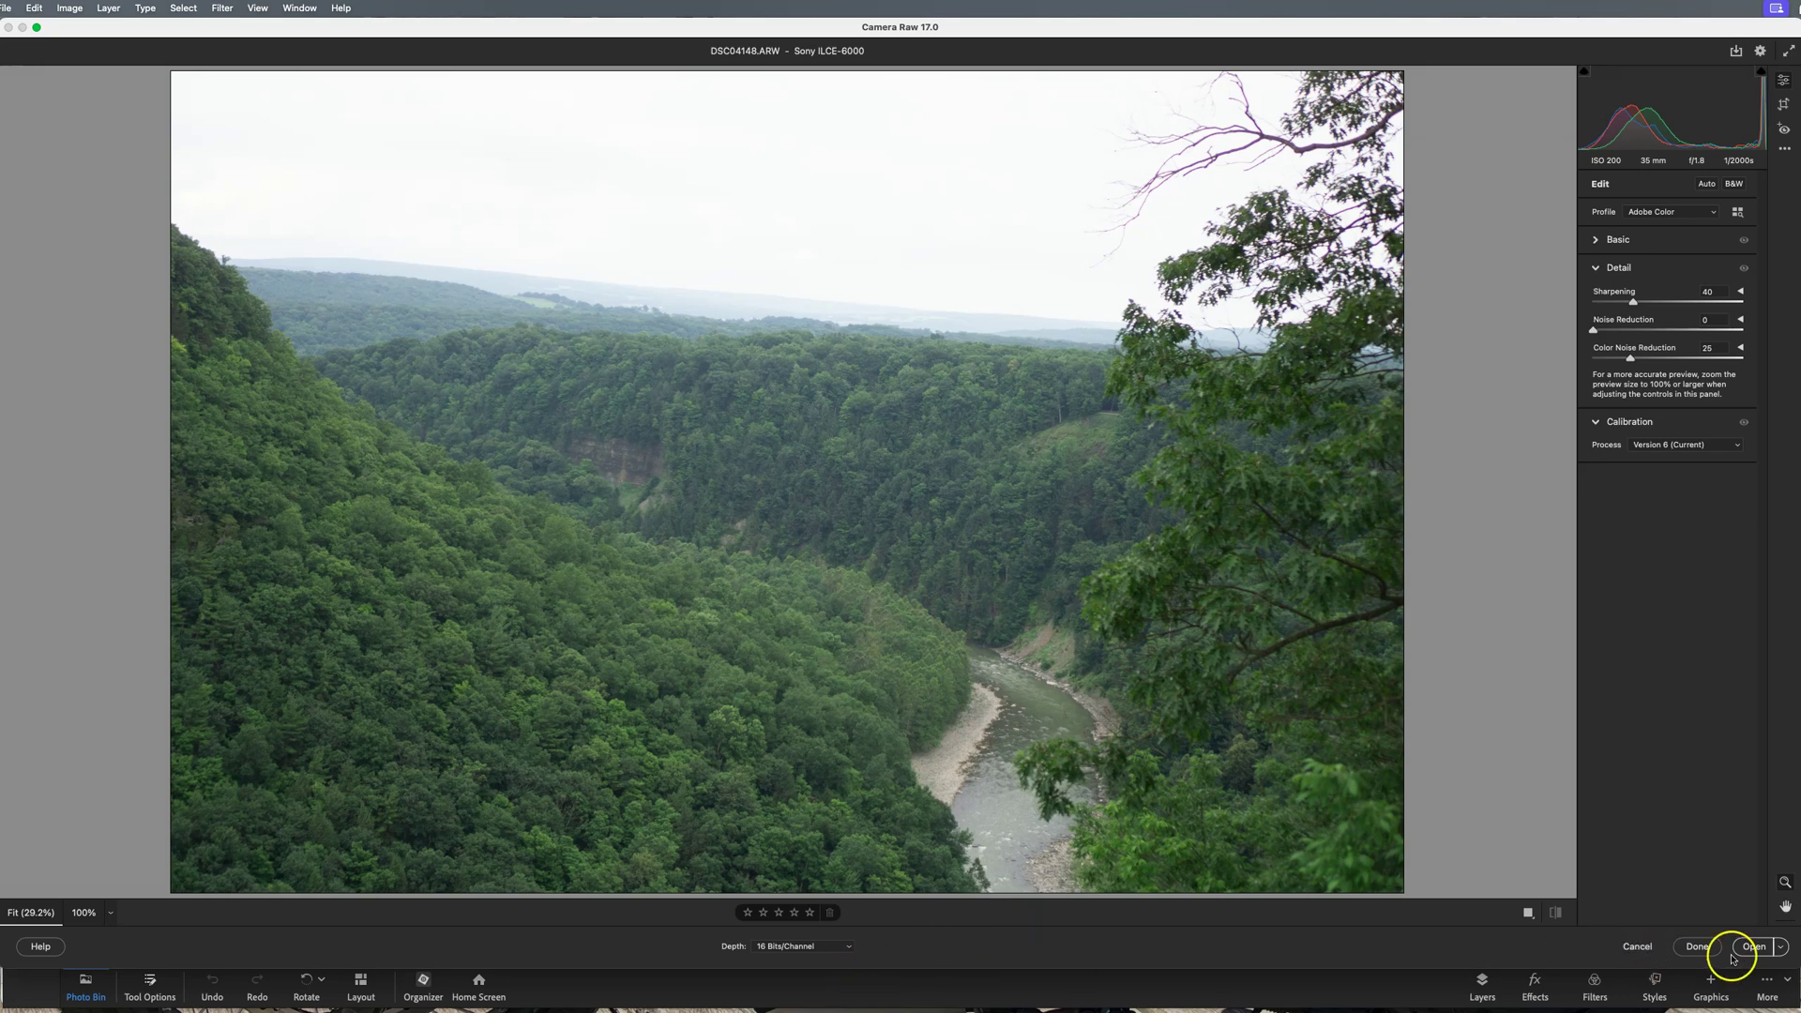
{"action": "left_click", "coordinate": [1641, 949]}
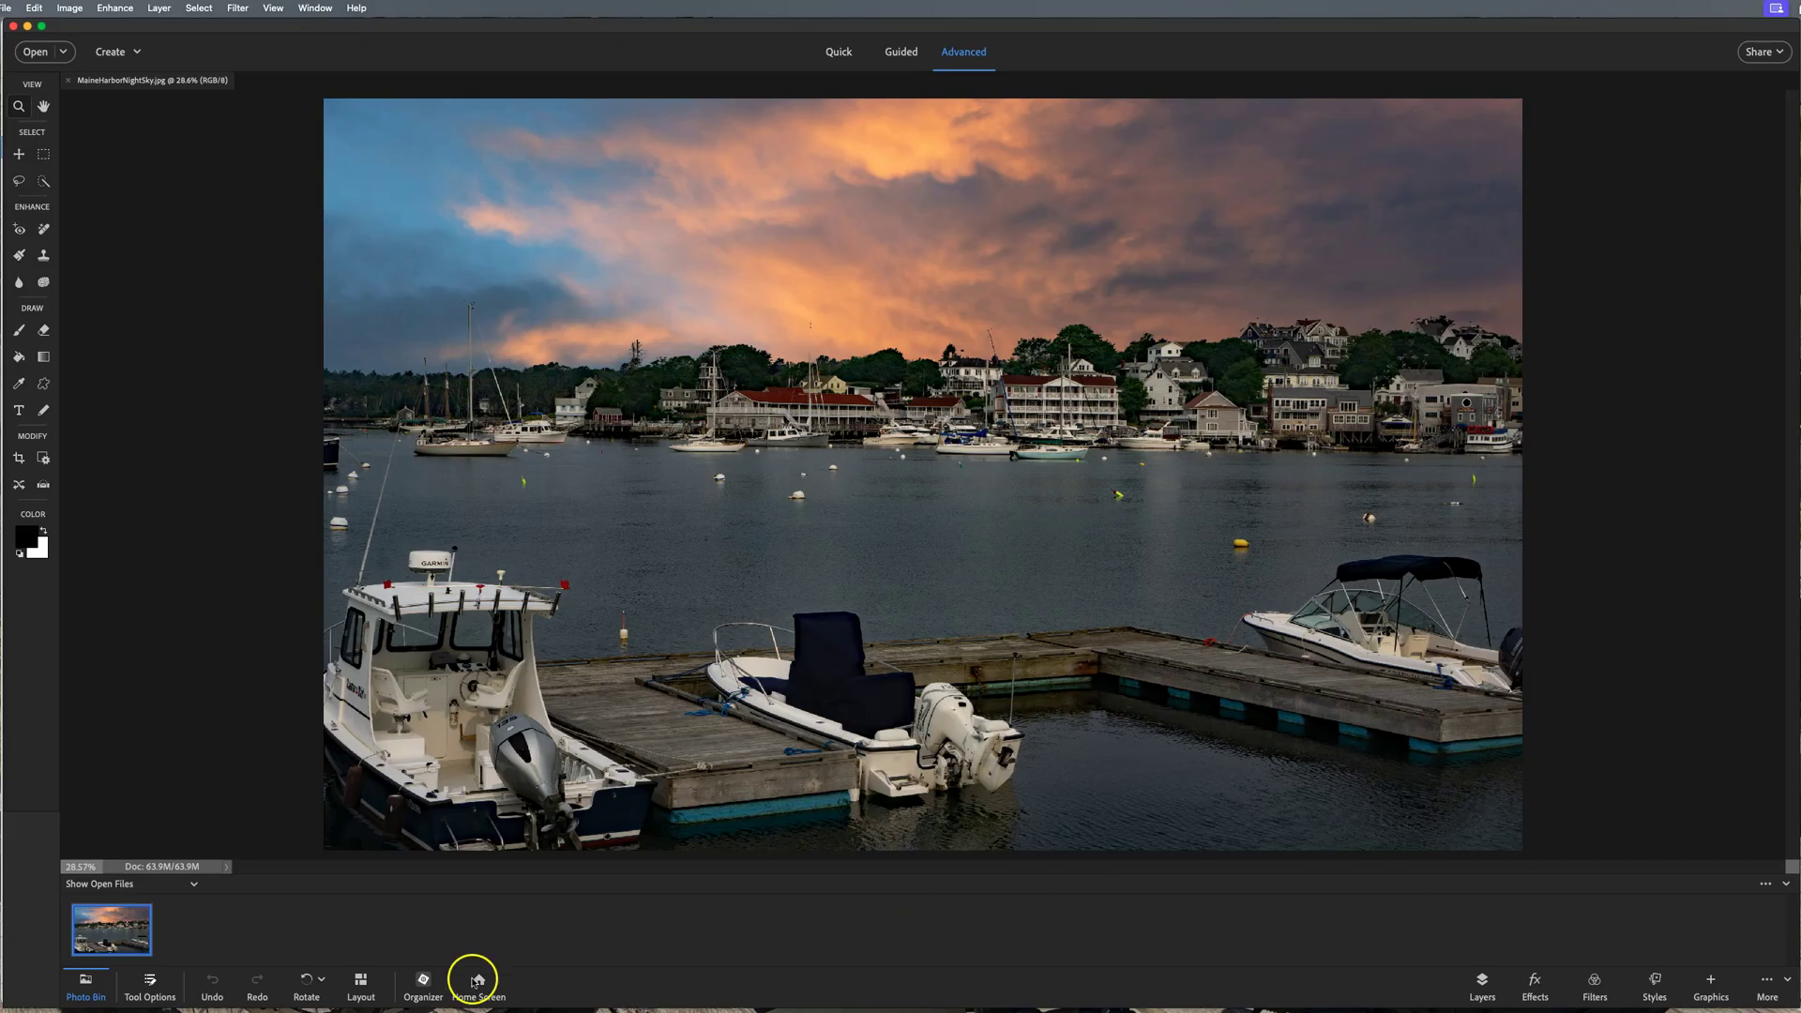
Return to the Organizer and look in the Help menu for a Camera Raw install option without choosing anything
{"action": "left_click", "coordinate": [423, 985]}
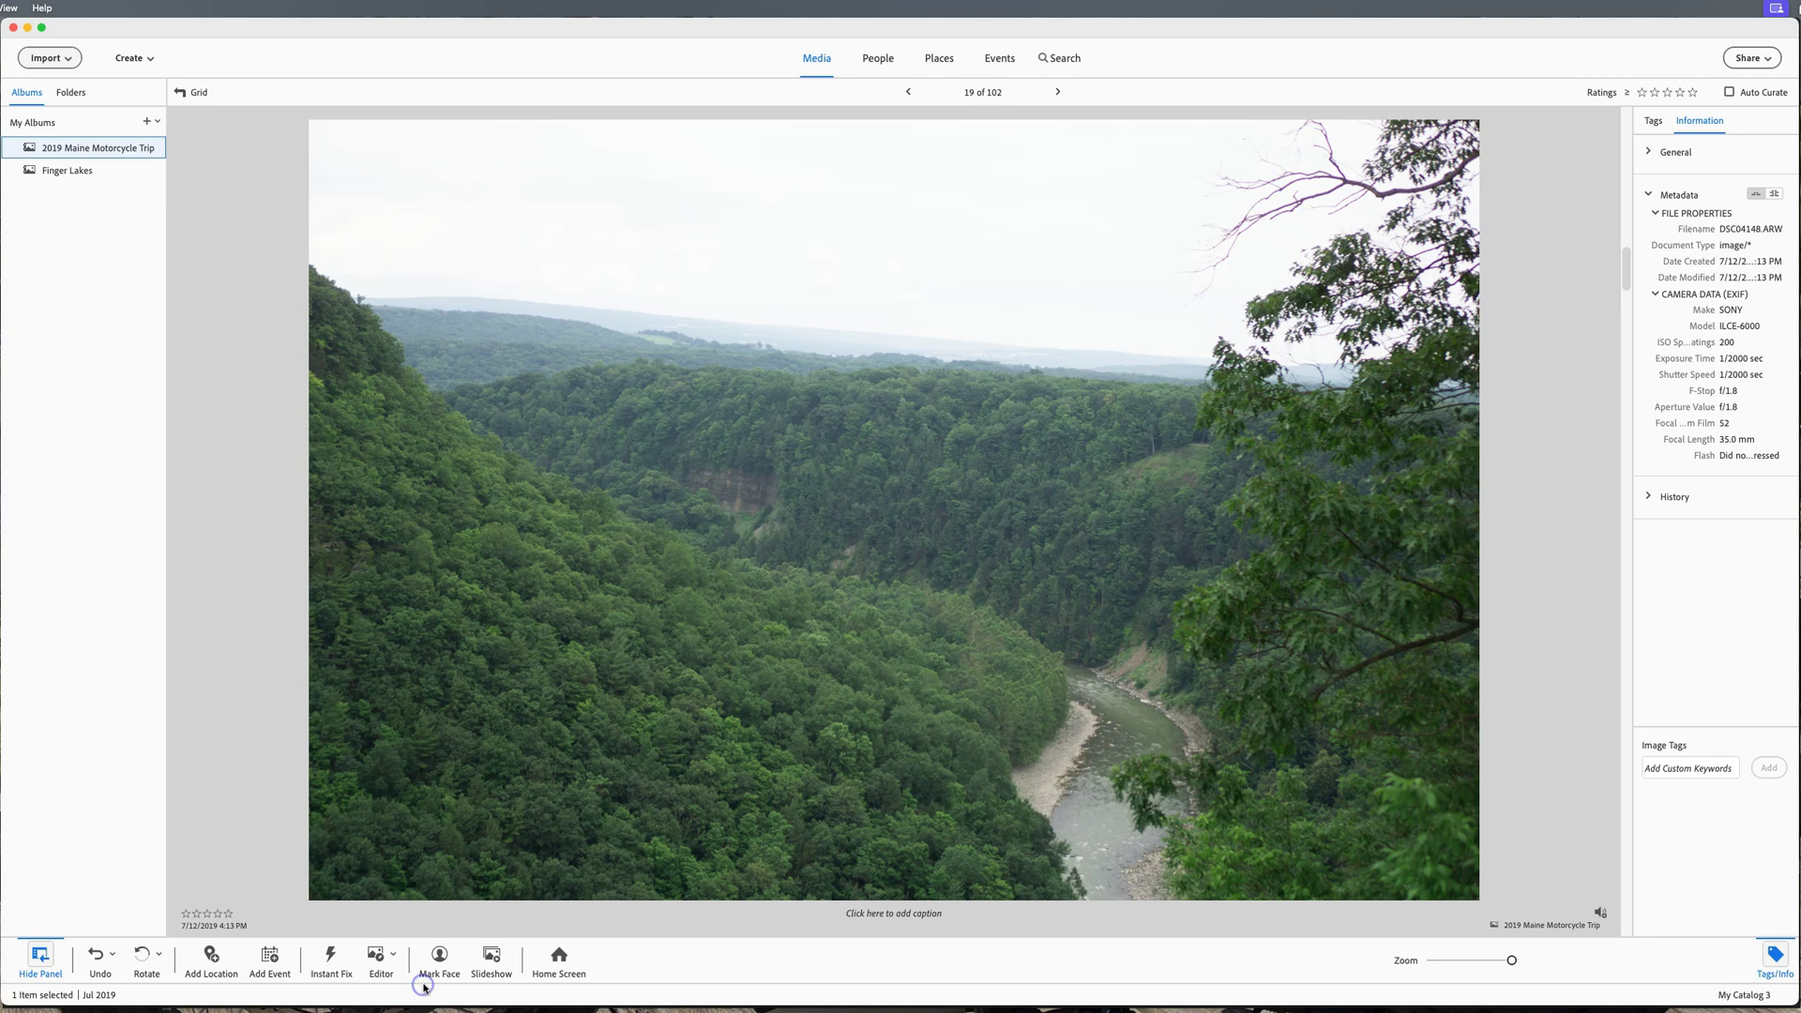
{"action": "left_click", "coordinate": [42, 8]}
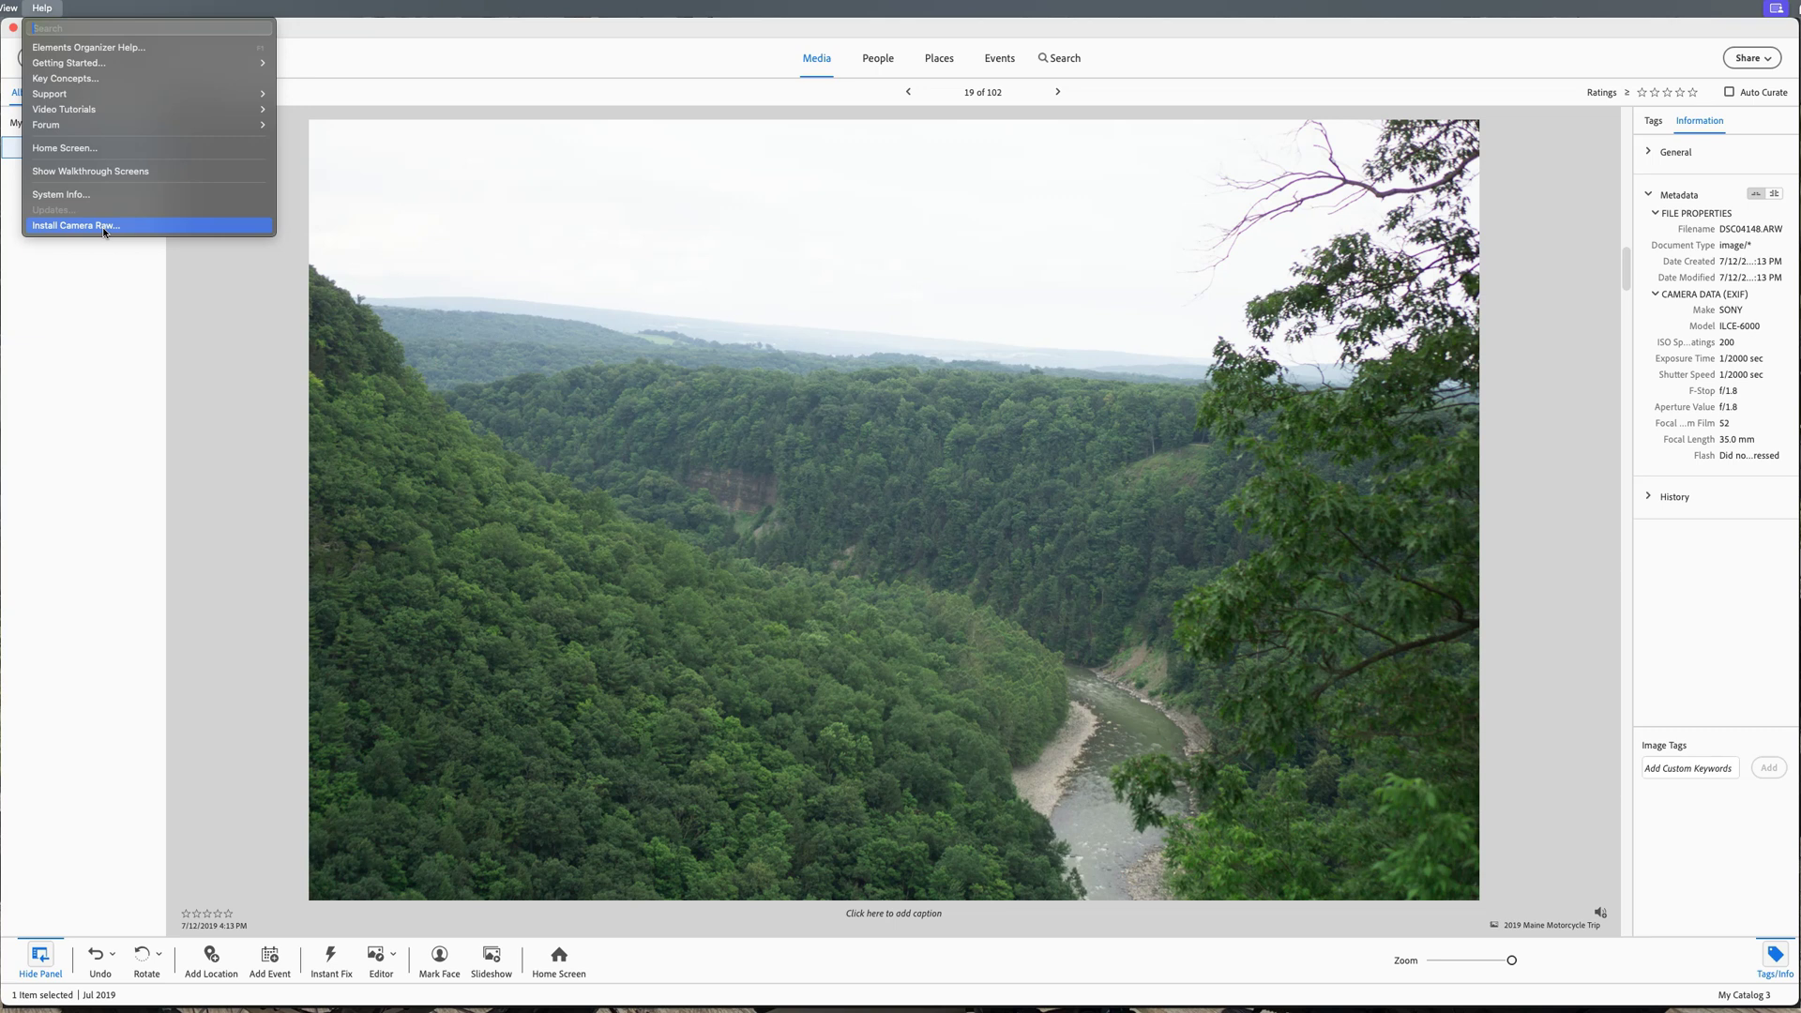
{"action": "left_click", "coordinate": [184, 288]}
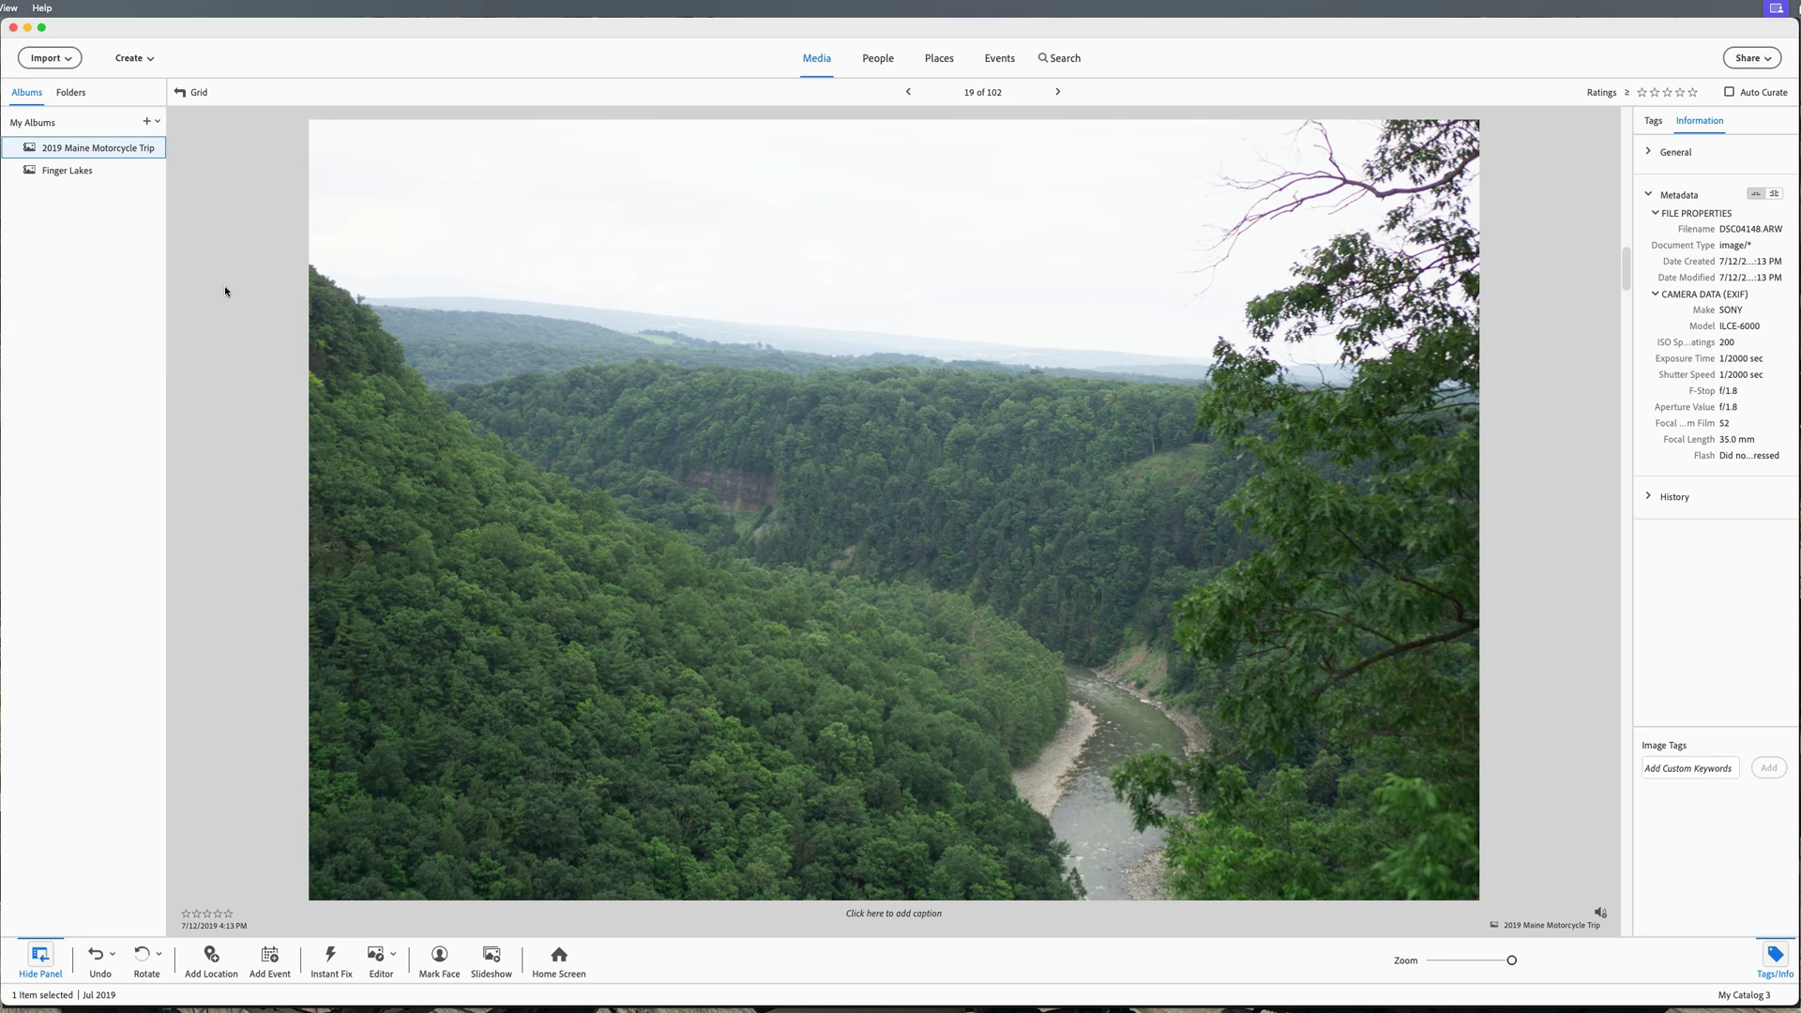
Choose Edit with Photoshop Elements Editor for the gorge photo DSC04148.ARW
{"action": "right_click", "coordinate": [928, 249]}
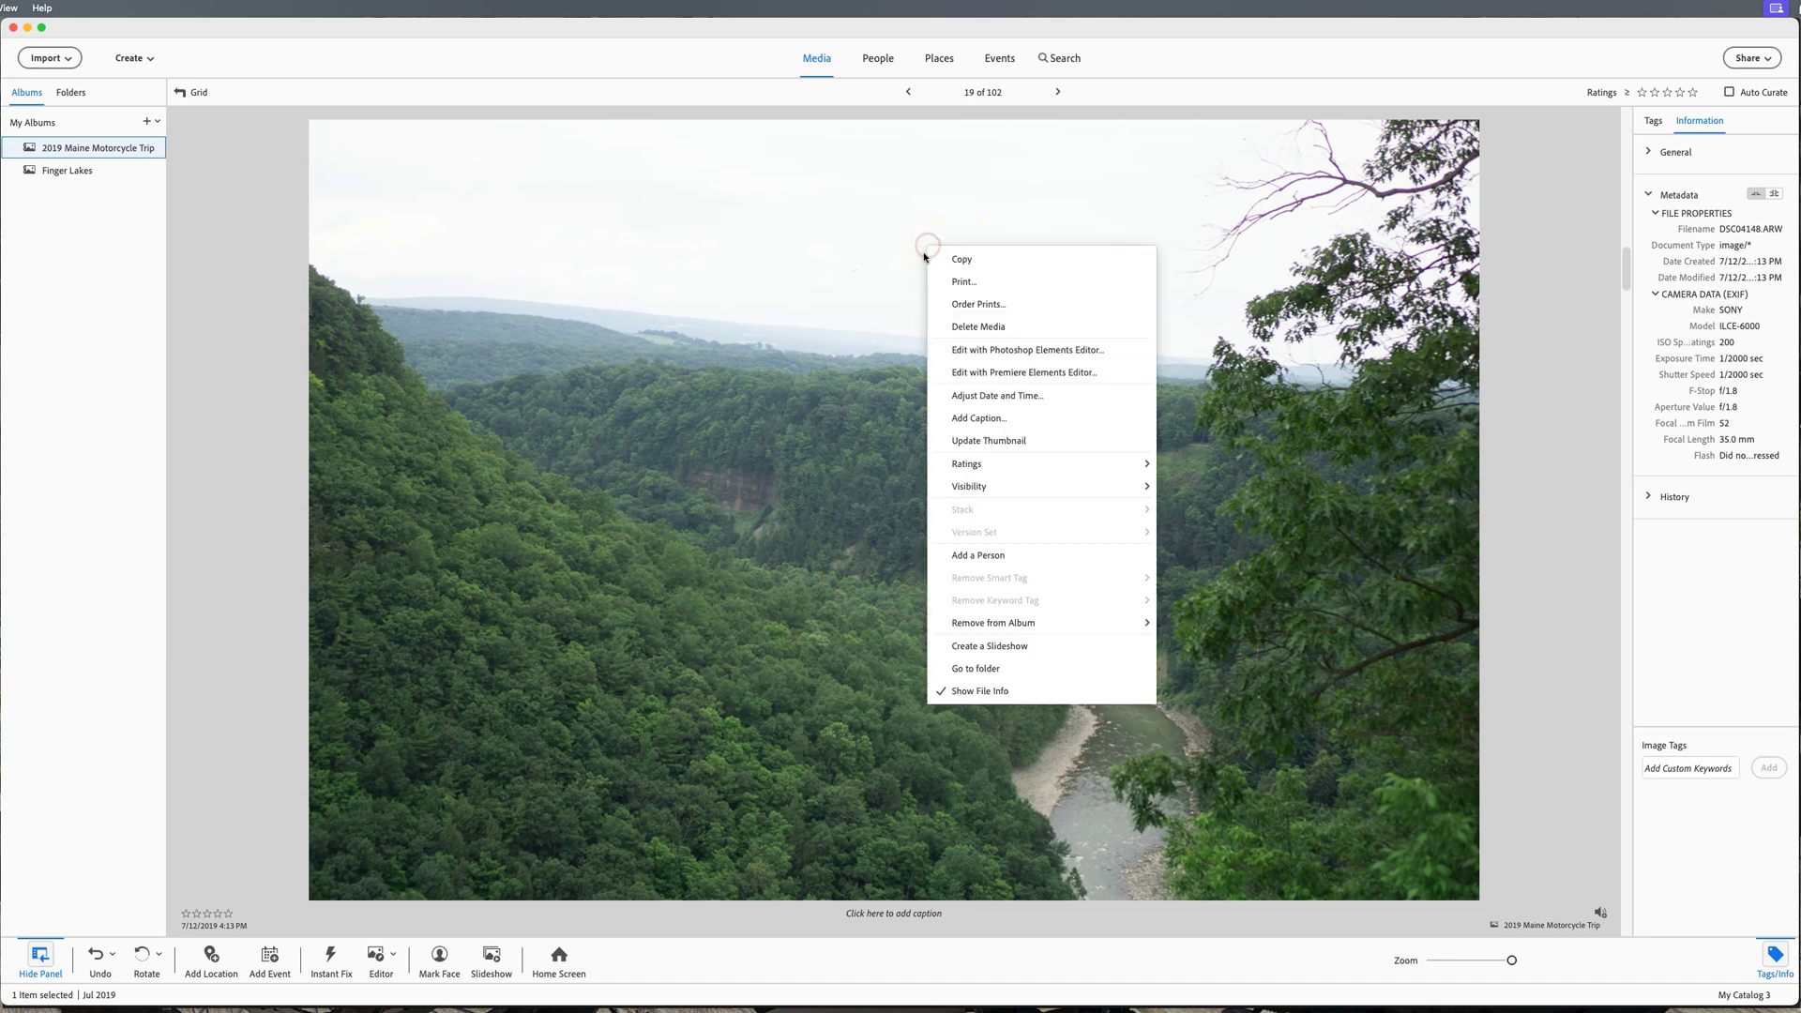
{"action": "left_click", "coordinate": [958, 353]}
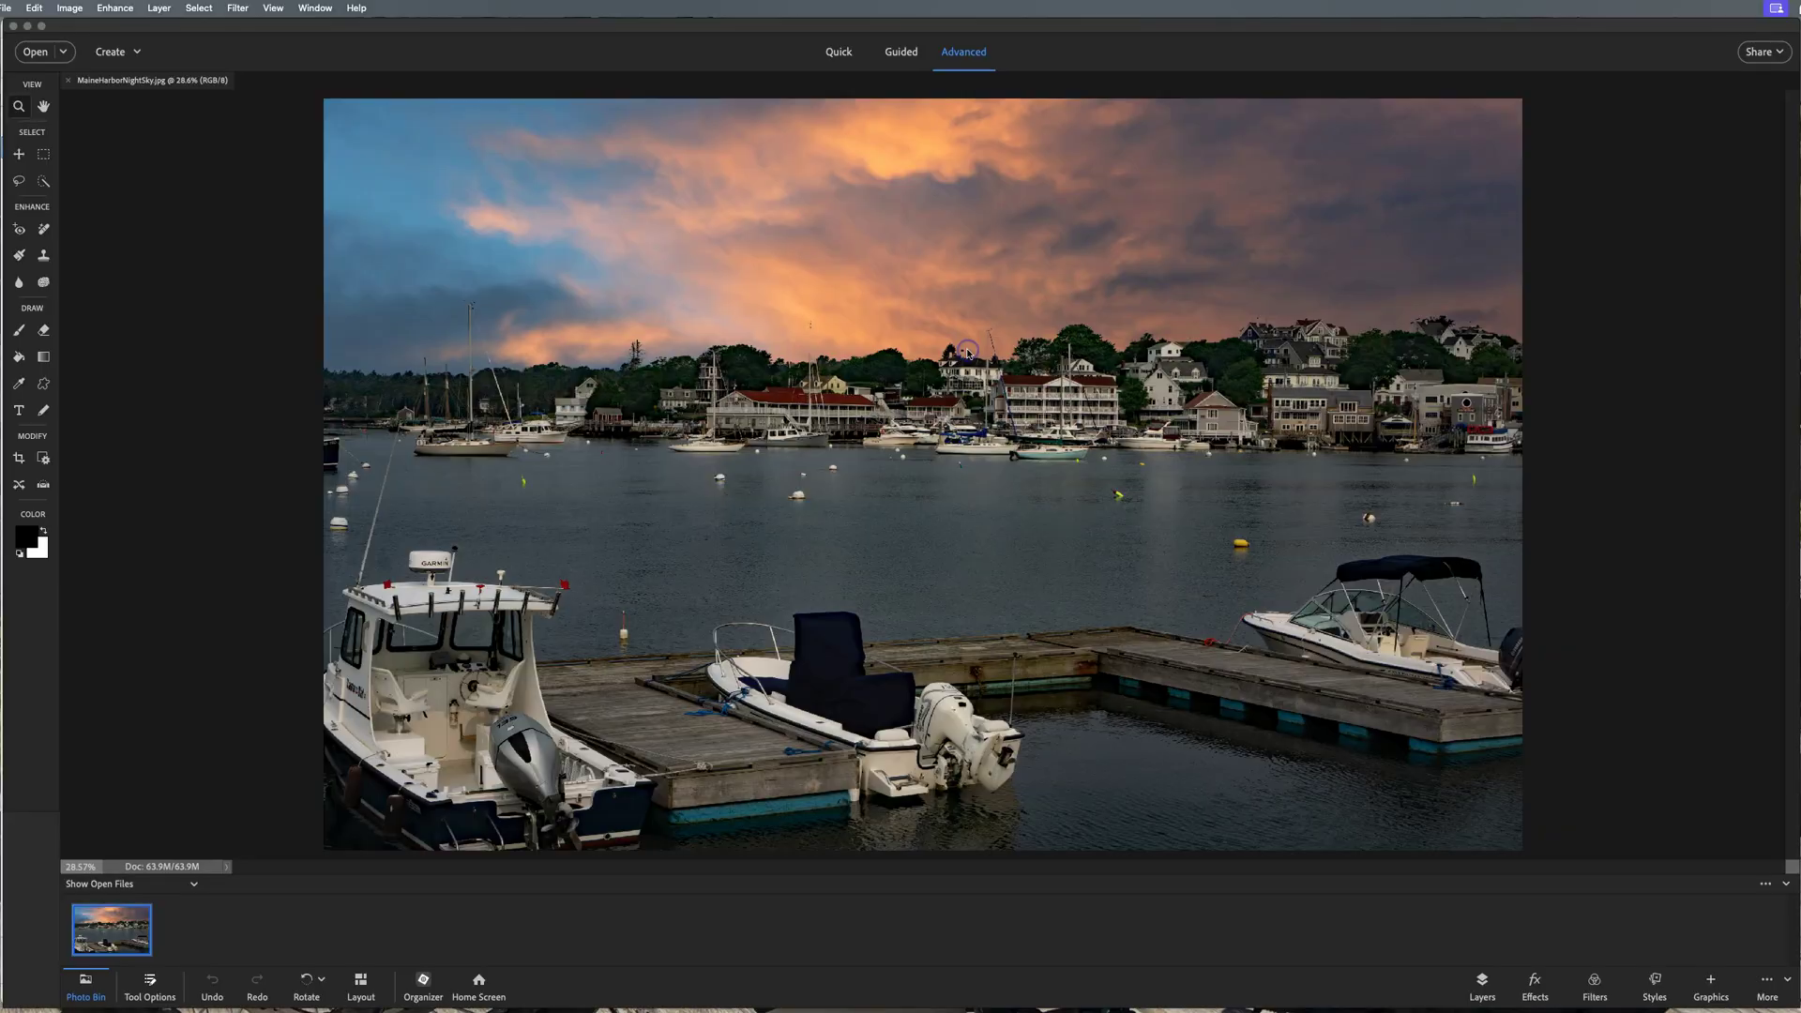